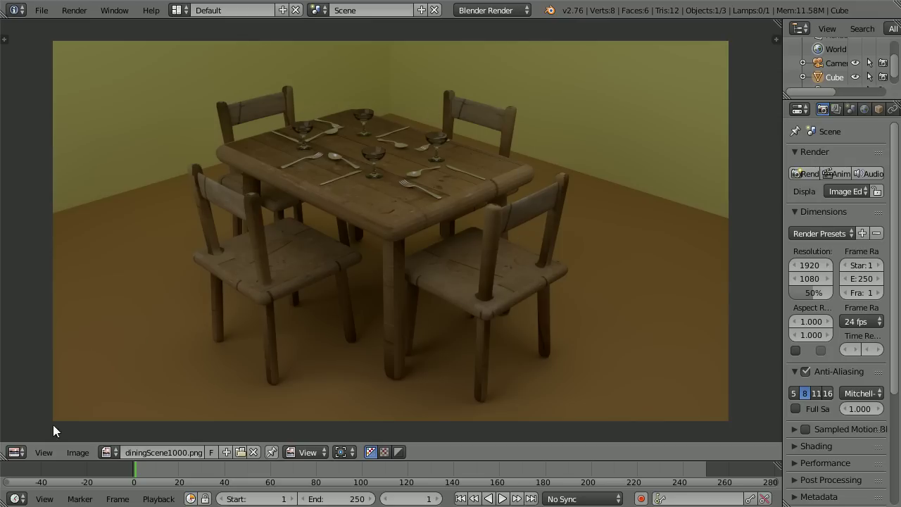
# Switch the image area to the 3D View and open chairTut15.blend from the chairNew folder
pyautogui.click(16, 452)
pyautogui.click(64, 436)
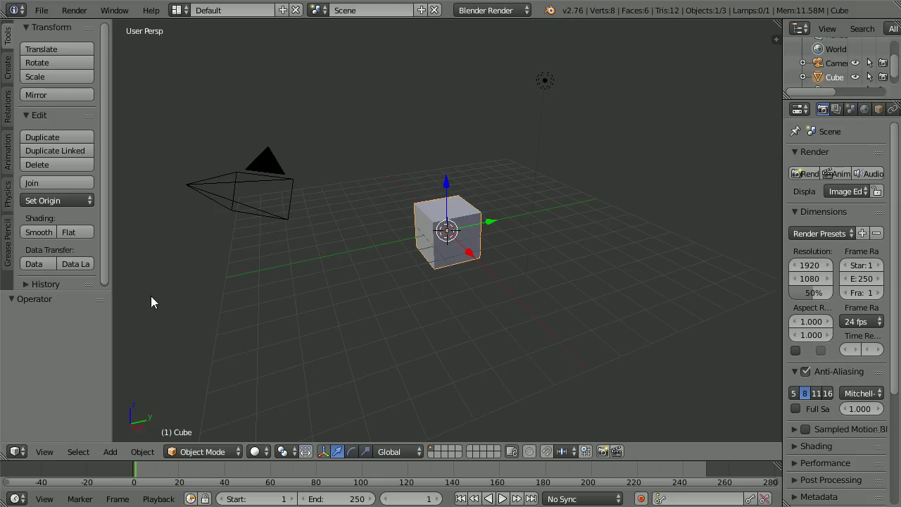
pyautogui.click(42, 10)
pyautogui.click(113, 43)
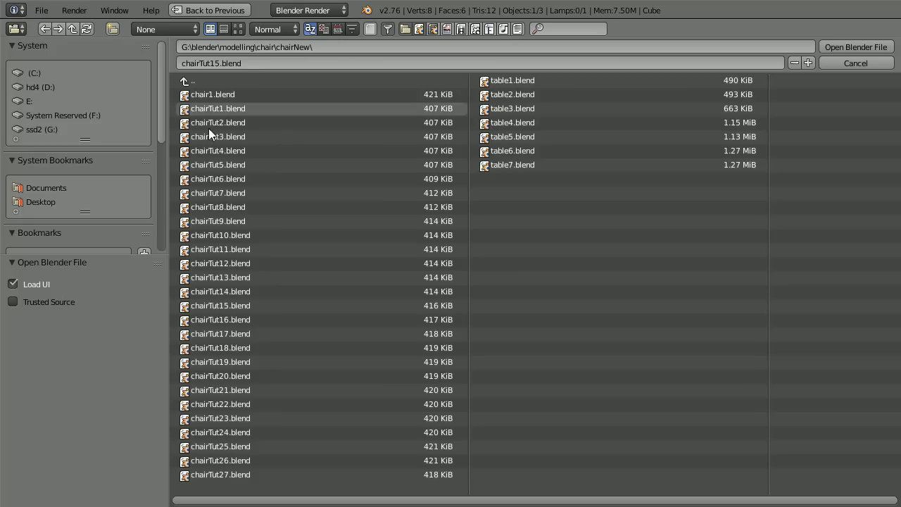
pyautogui.click(258, 308)
pyautogui.click(840, 46)
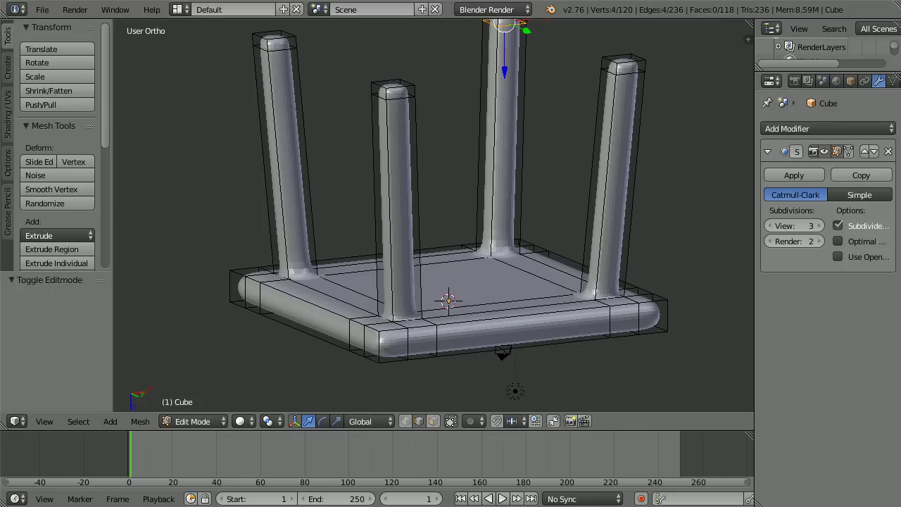
# In front view with face selection, move the legs and seat end on the positive X side 4 units along X
pyautogui.click(43, 420)
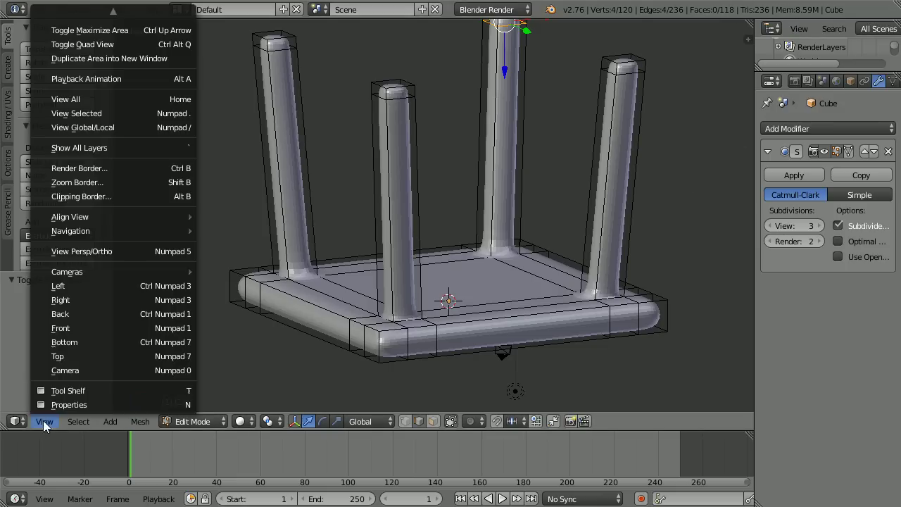
pyautogui.click(61, 326)
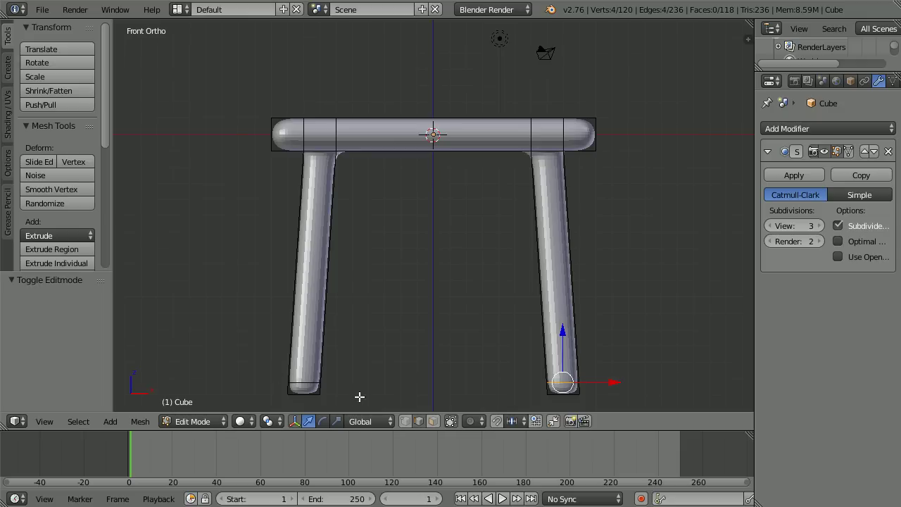
pyautogui.click(433, 424)
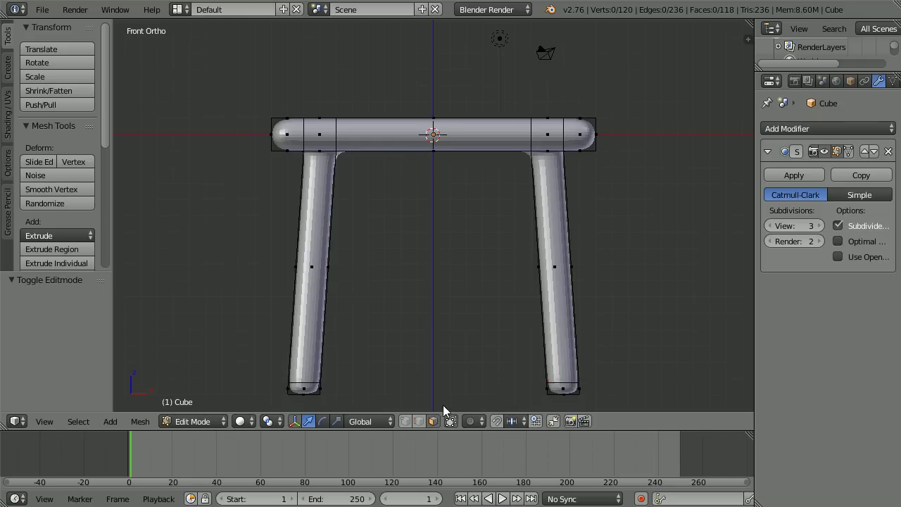
pyautogui.rightClick(584, 139)
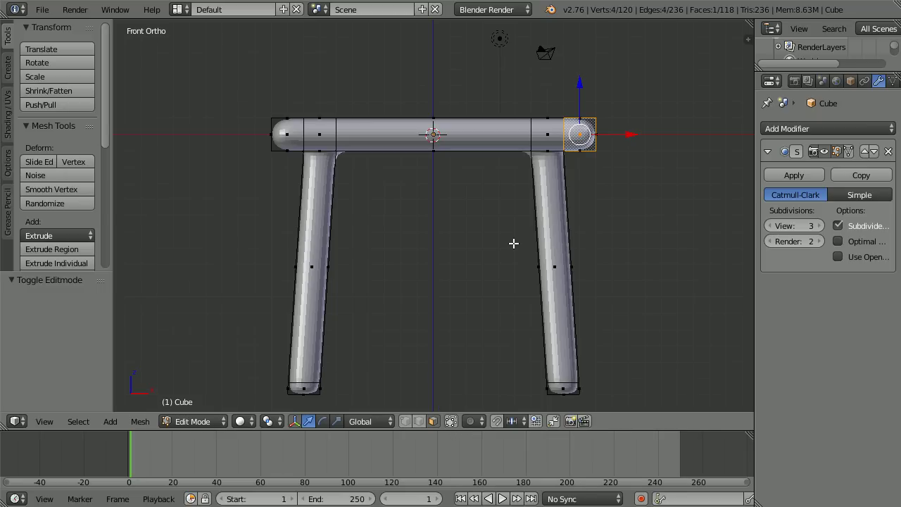
pyautogui.press('b')
pyautogui.moveTo(511, 102); pyautogui.dragTo(621, 400)
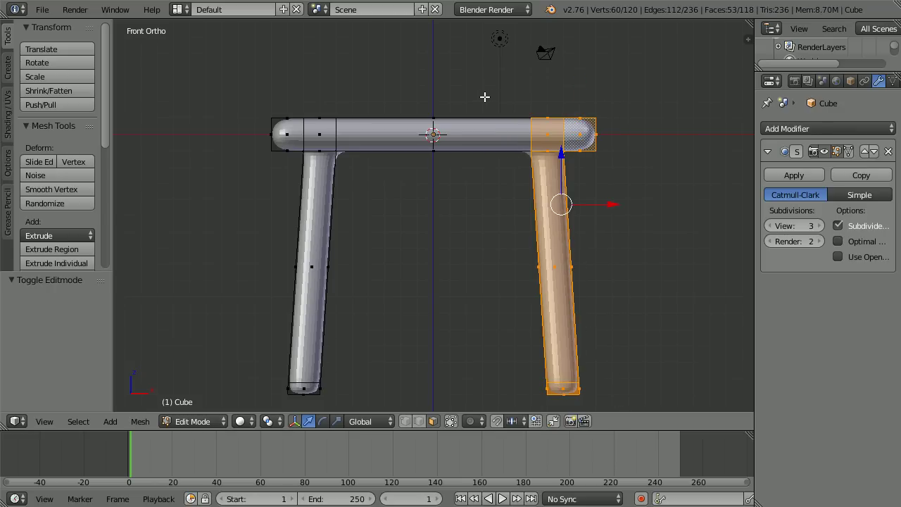
pyautogui.press('g')
pyautogui.press('x')
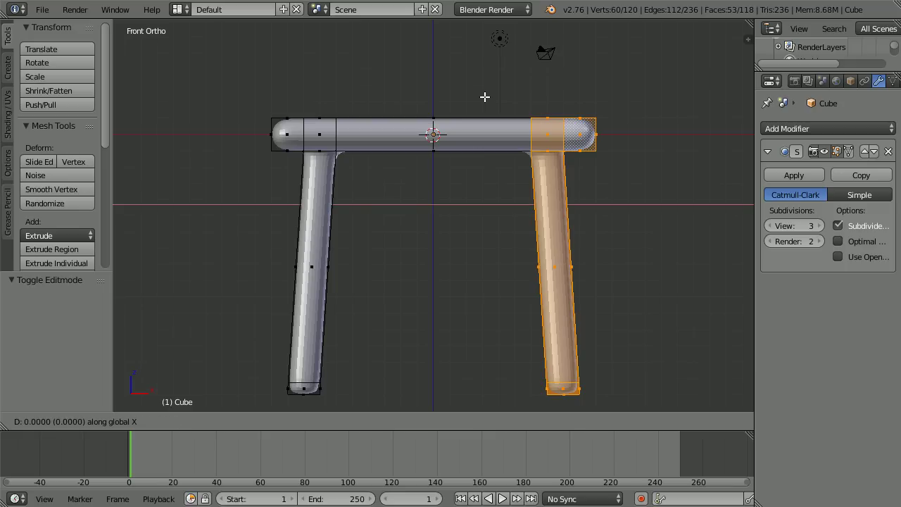
pyautogui.press('4')
pyautogui.press('Return')
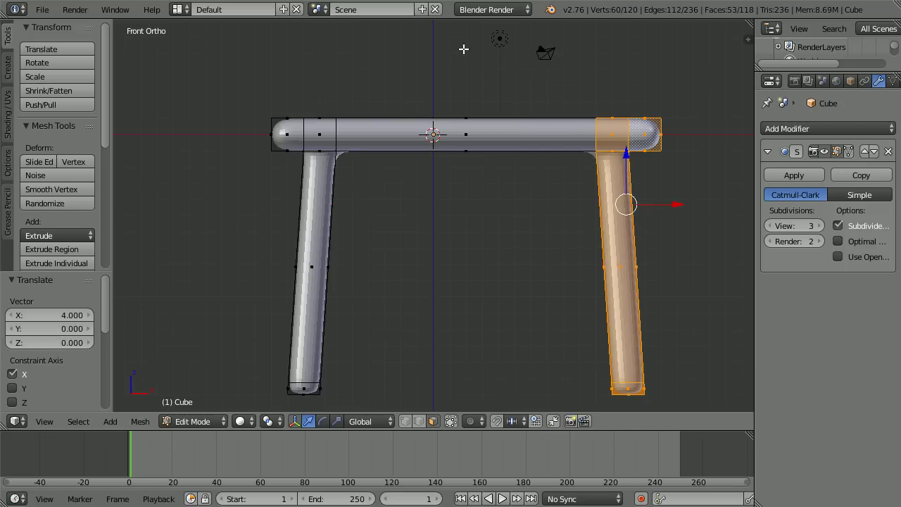
pyautogui.press('Tab')
pyautogui.press('Tab')
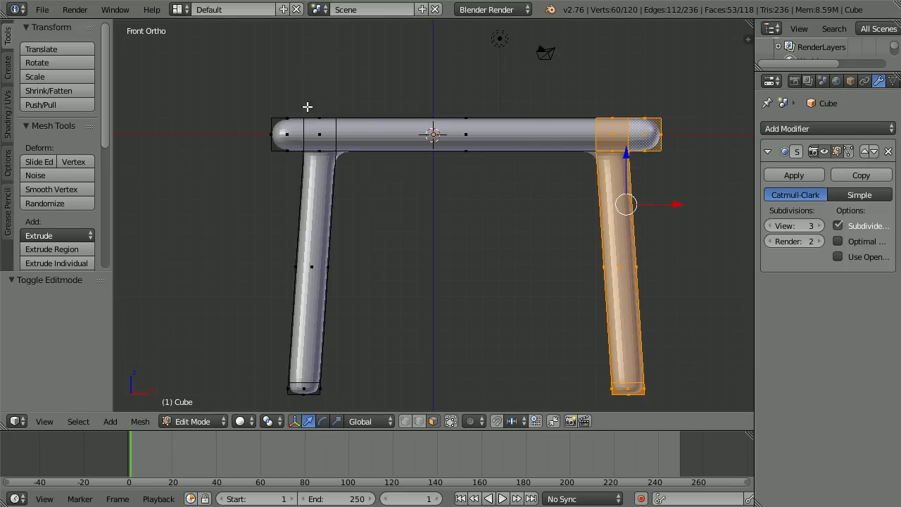
# Move the legs and seat end on the negative X side -4 units along X, and return to Object Mode
pyautogui.rightClick(285, 138)
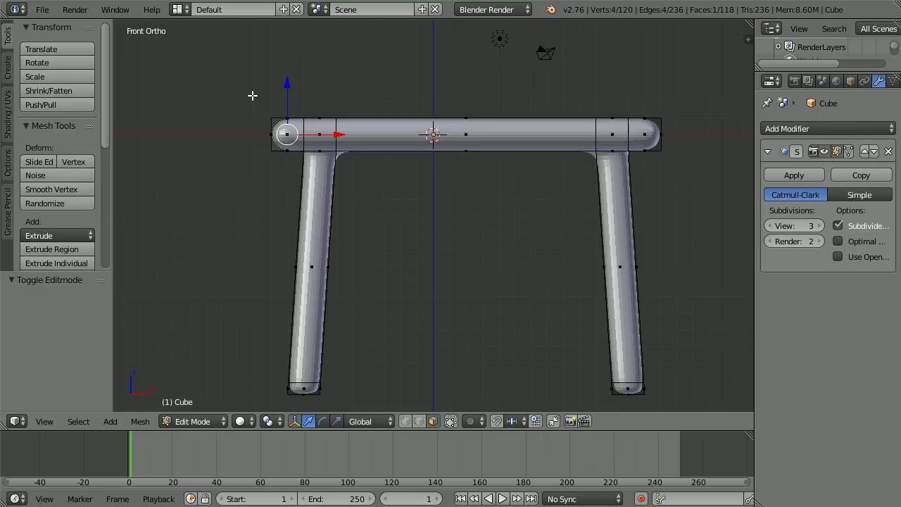
pyautogui.press('b')
pyautogui.moveTo(252, 95); pyautogui.dragTo(386, 401)
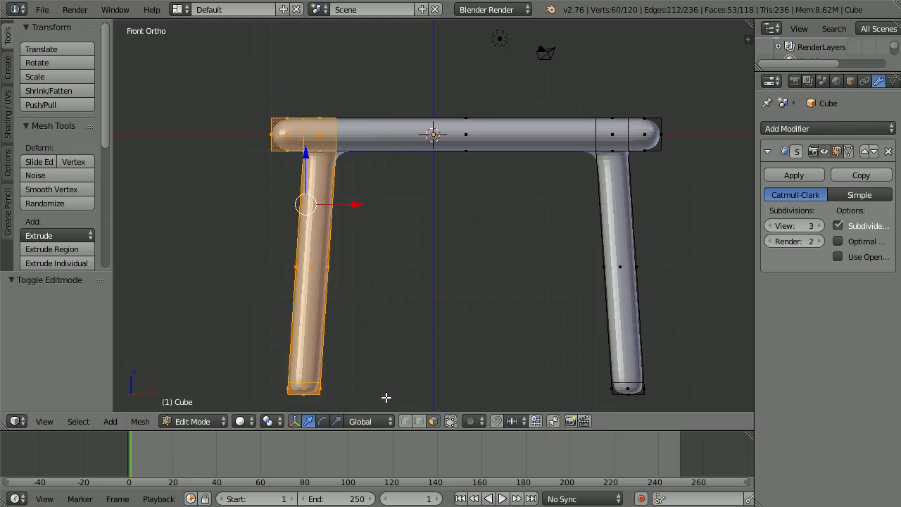
pyautogui.press('g')
pyautogui.press('x')
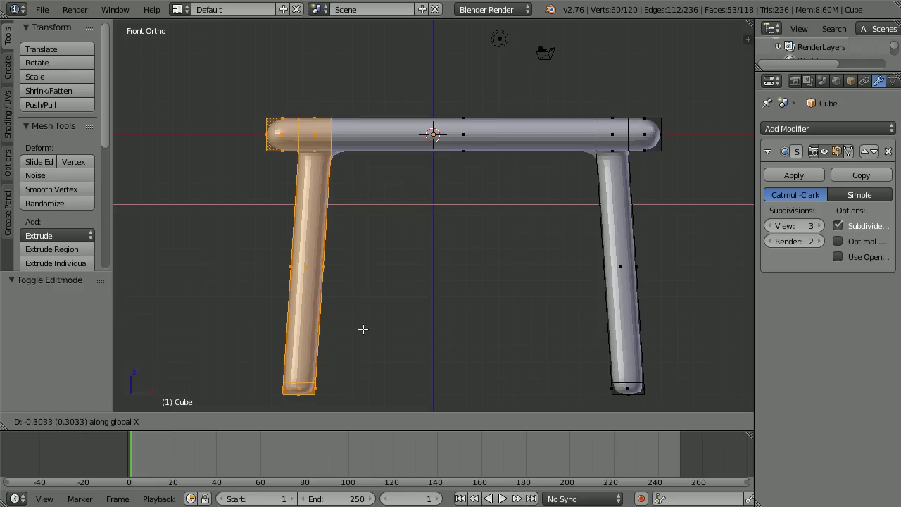
pyautogui.write('-4')
pyautogui.press('Return')
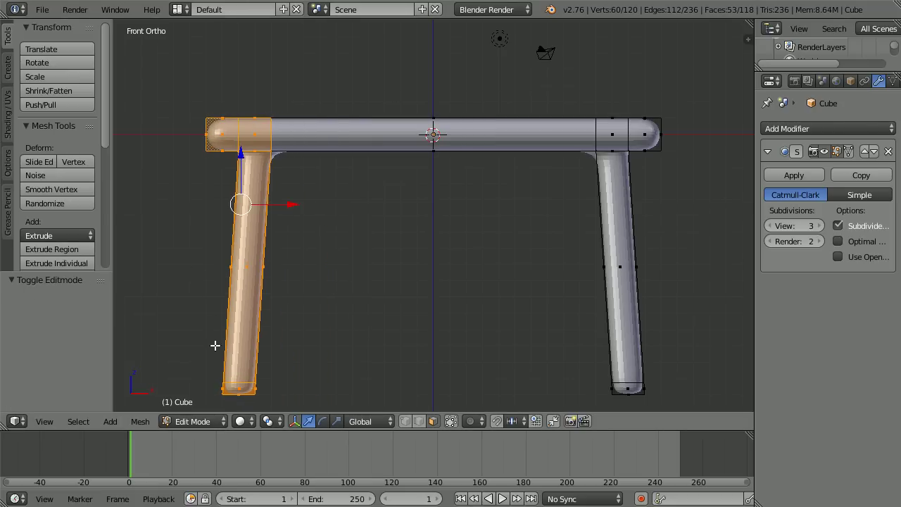
pyautogui.click(206, 421)
pyautogui.click(236, 406)
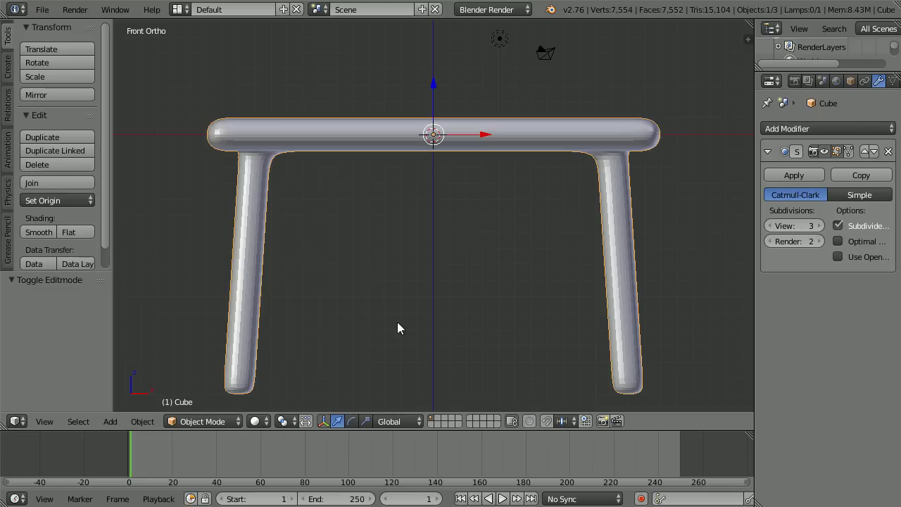
# Rename the widened mesh object as table
pyautogui.click(850, 81)
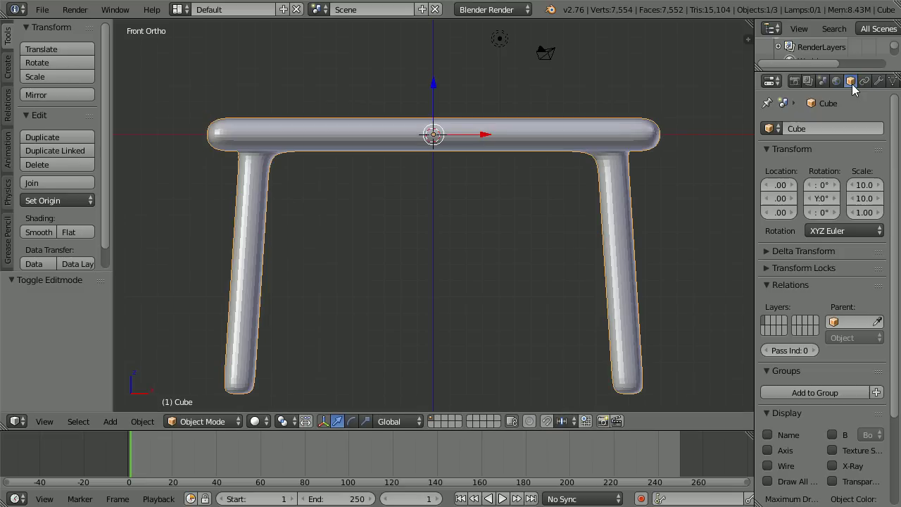
pyautogui.click(806, 128)
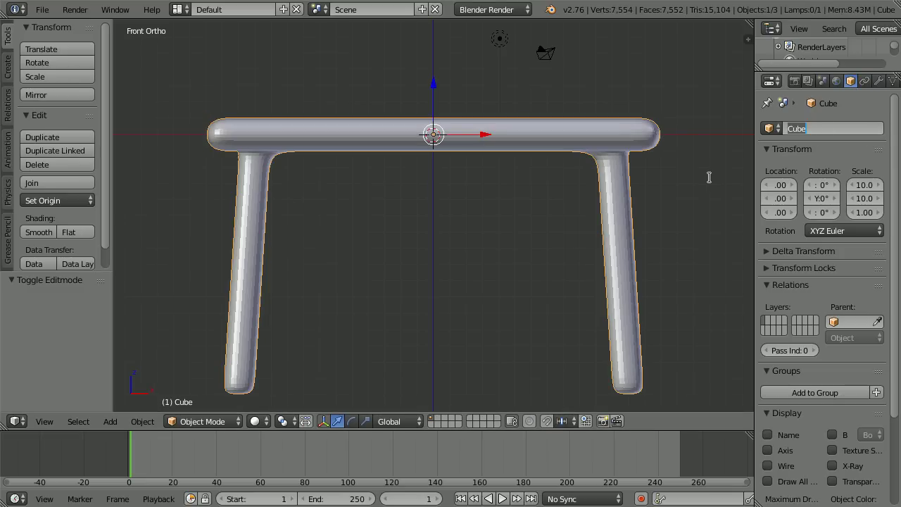
pyautogui.write('table')
pyautogui.press('Return')
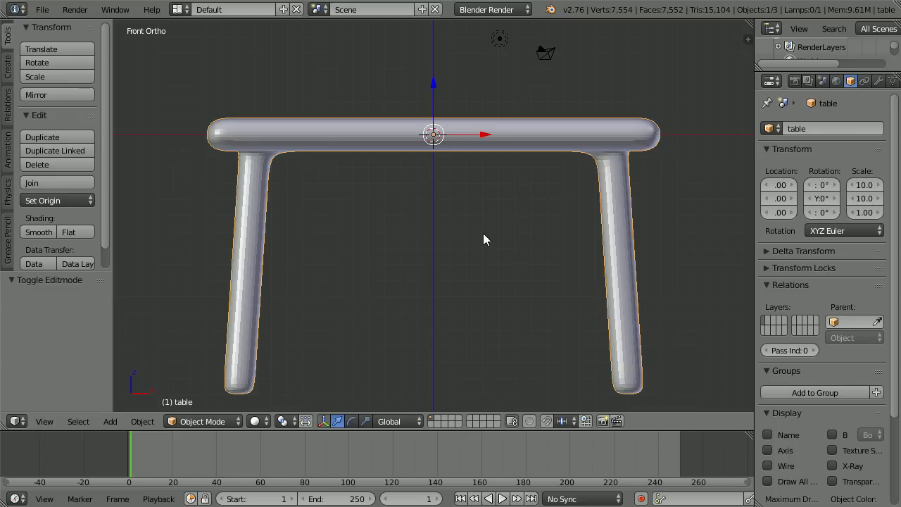
# Scale the table uniformly by 0.166 and save the file
pyautogui.write('s.1')
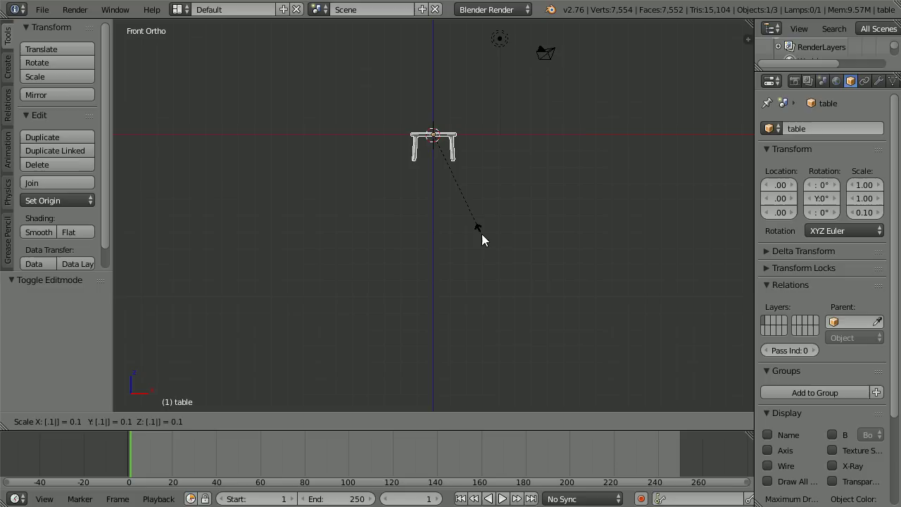
pyautogui.write('66')
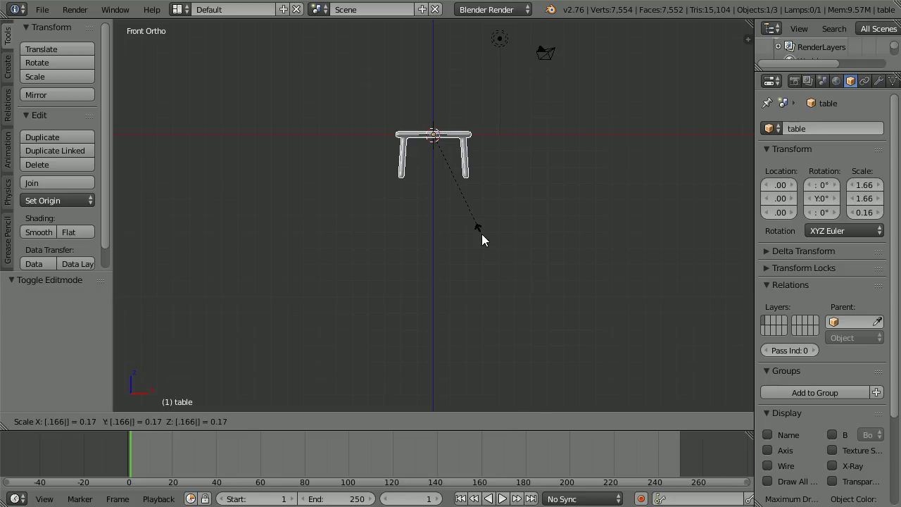
pyautogui.press('Return')
pyautogui.hotkey('ctrl', 's')
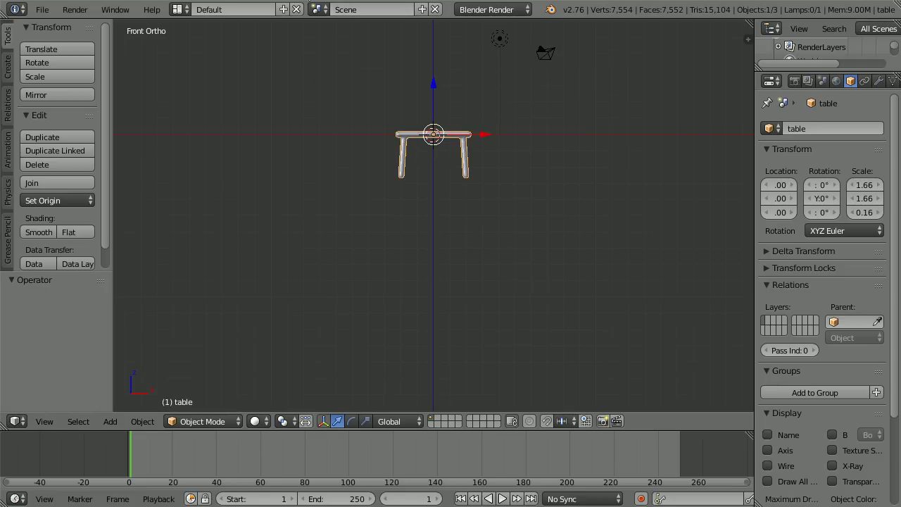
# Raise the table along Z until its feet stand at the level of the horizontal X axis line
pyautogui.keyDown('shift'); pyautogui.scroll(5, 551, 159); pyautogui.keyUp('shift')
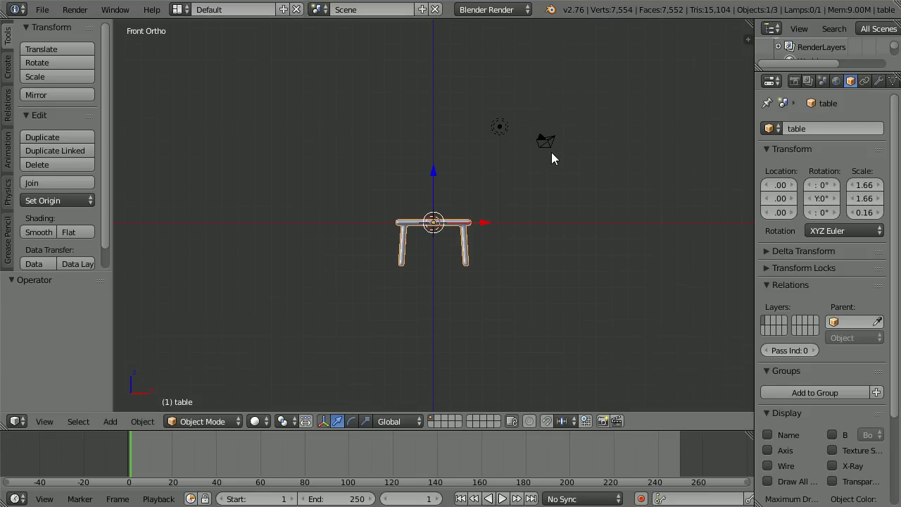
pyautogui.scroll(6, 550, 153)
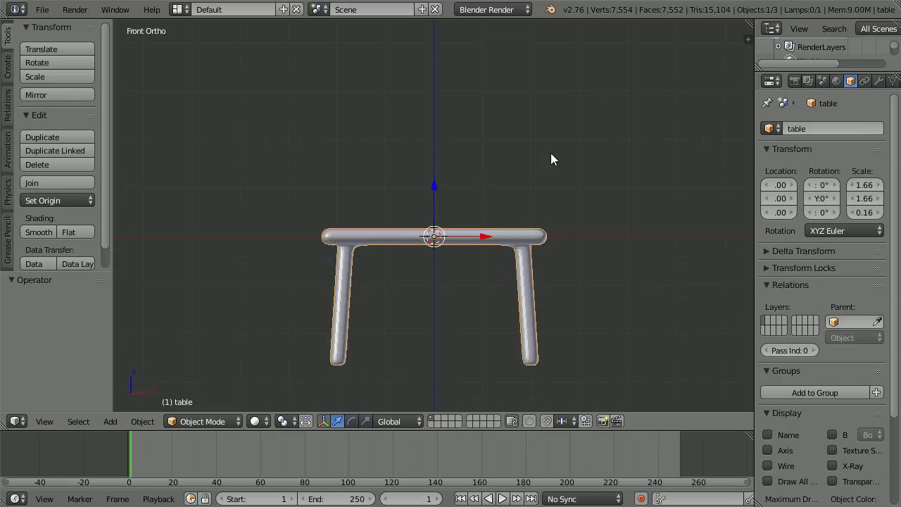
pyautogui.scroll(1, 551, 153)
pyautogui.moveTo(436, 187); pyautogui.dragTo(455, 31)
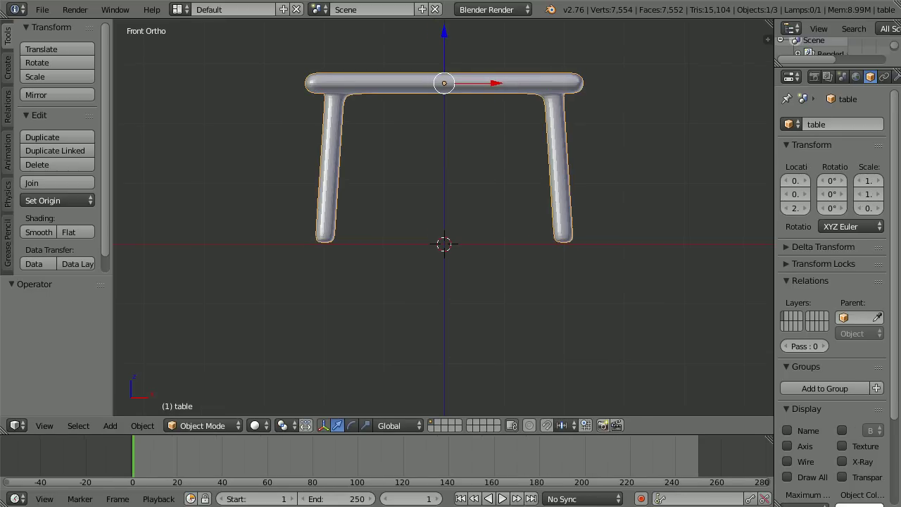
# Append the Cube object from chairTut27.blend into the scene
pyautogui.click(42, 9)
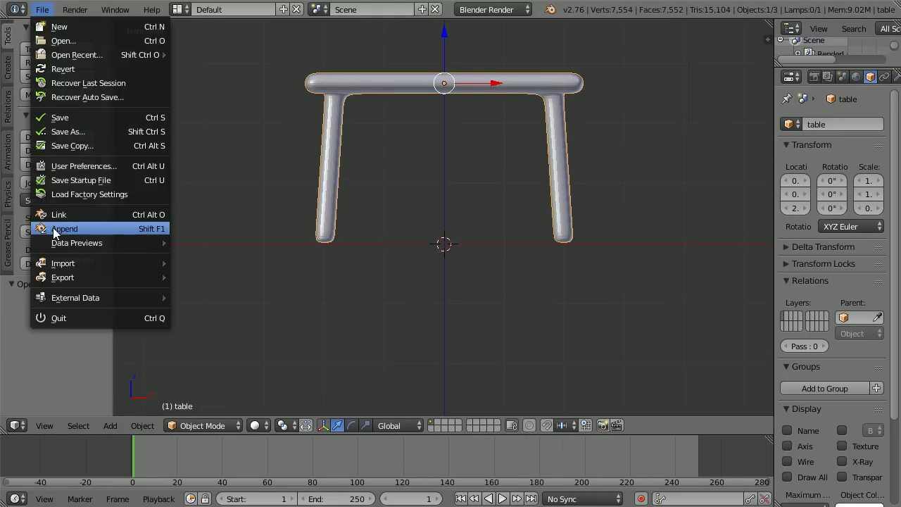
pyautogui.click(115, 228)
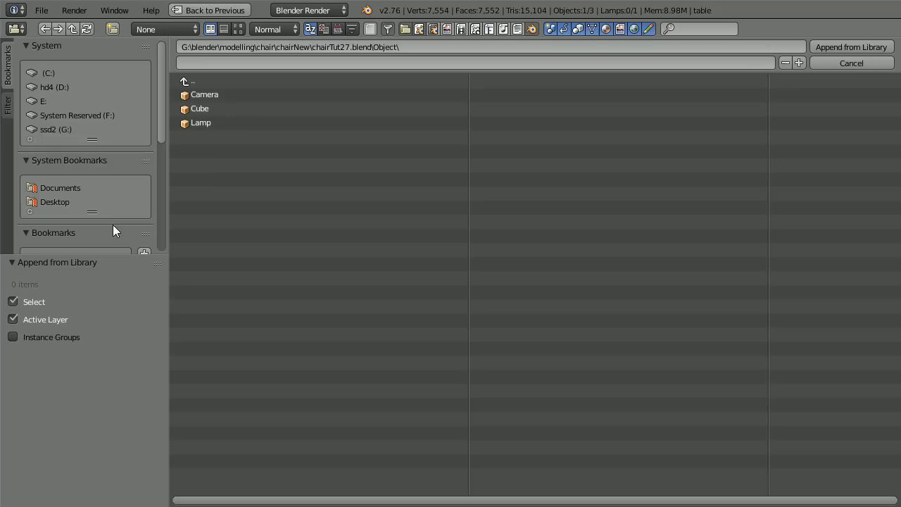
pyautogui.click(187, 82)
pyautogui.click(188, 83)
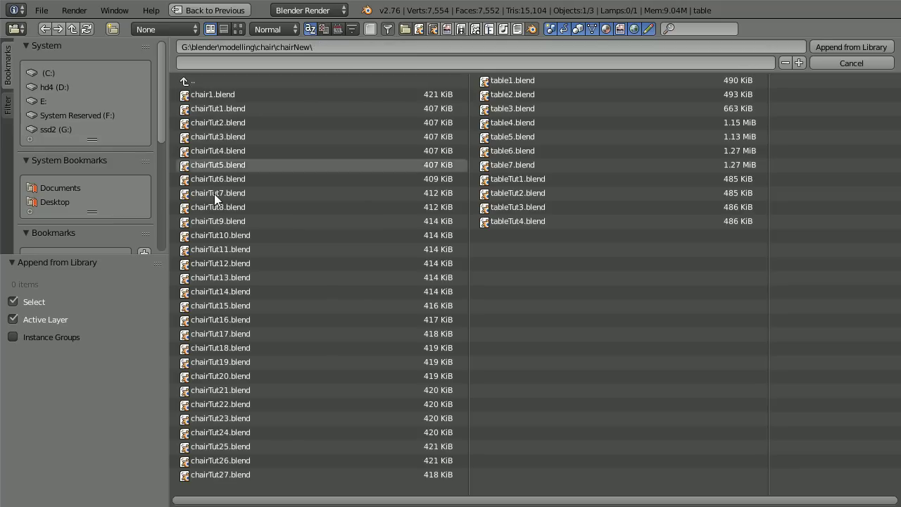
pyautogui.click(222, 473)
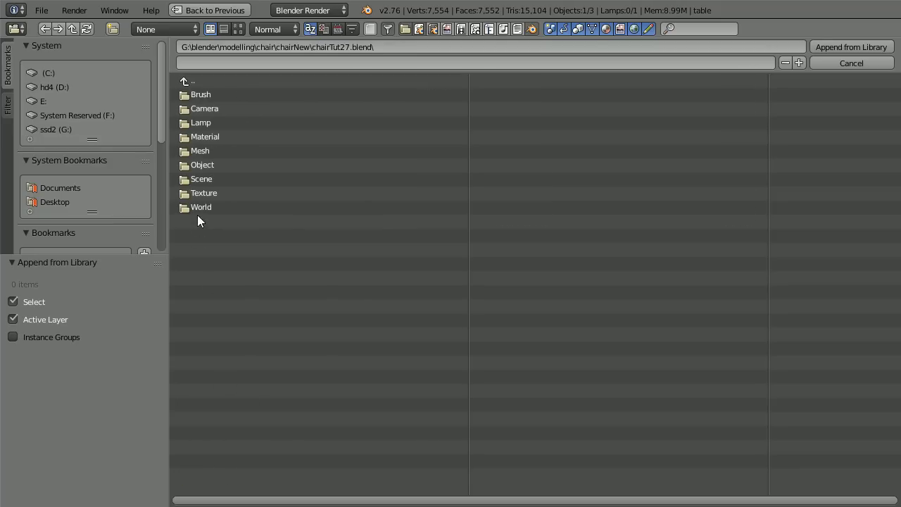
pyautogui.click(211, 166)
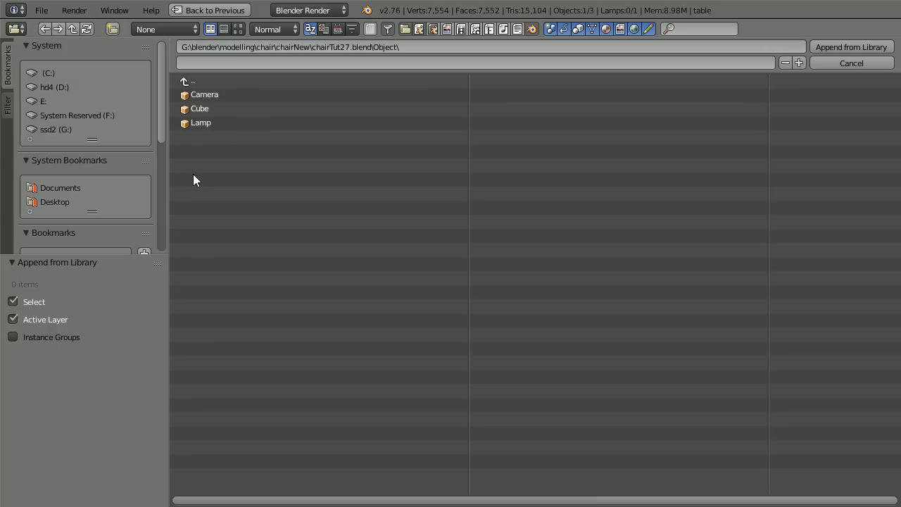
pyautogui.click(192, 111)
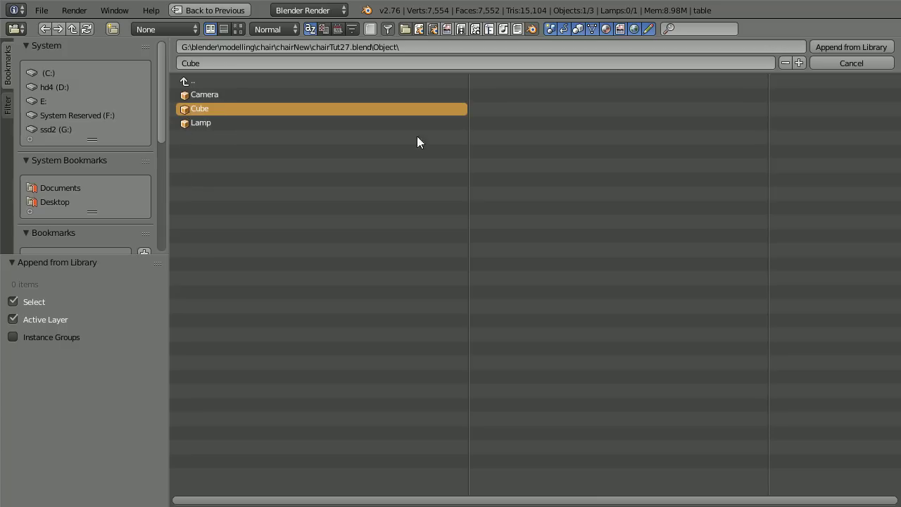
pyautogui.click(821, 46)
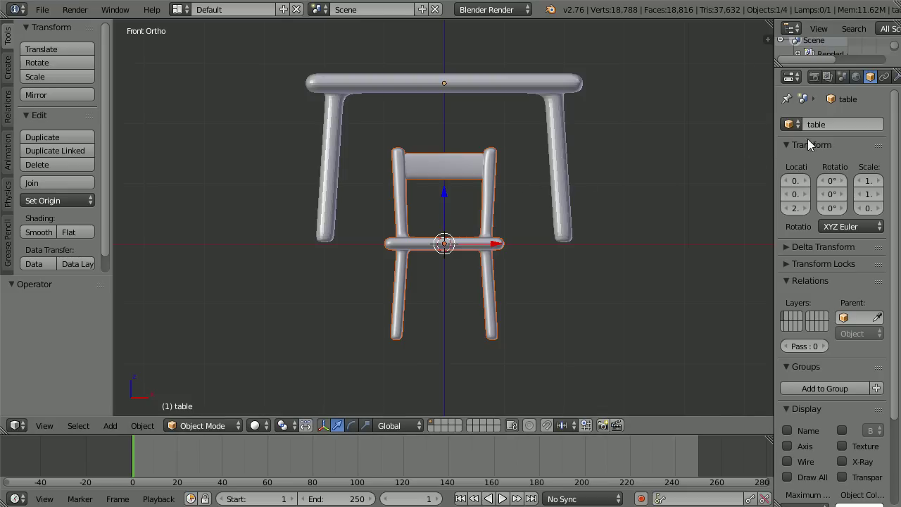
# Rename the appended chair object as chair
pyautogui.rightClick(464, 166)
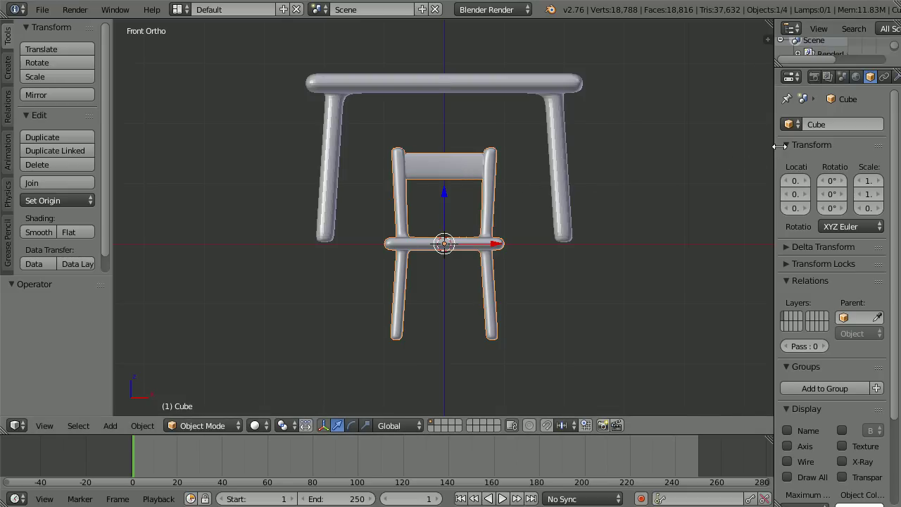
pyautogui.click(822, 123)
pyautogui.write('c')
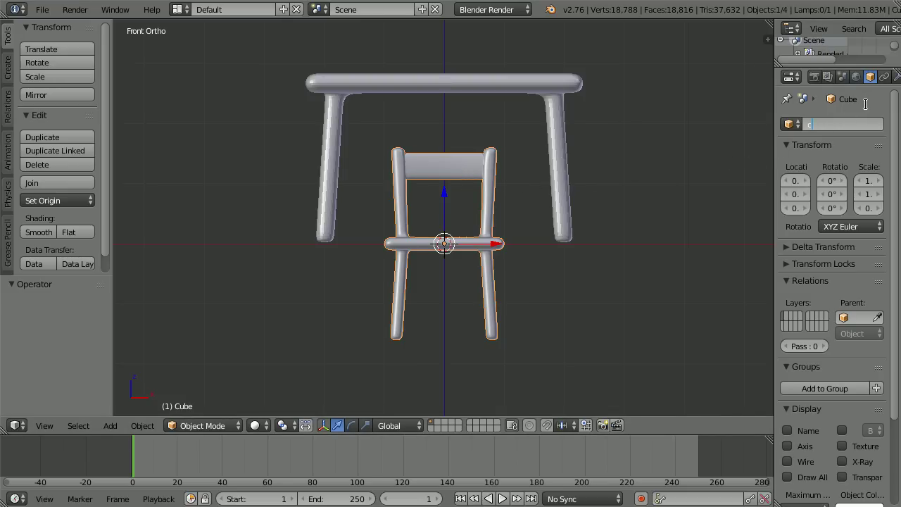
pyautogui.write('hair')
pyautogui.press('Return')
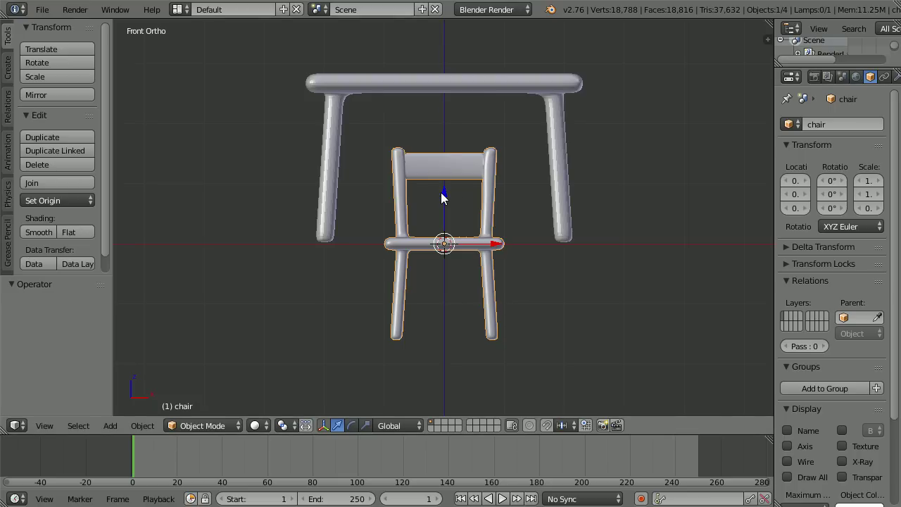
# Raise the chair about 1.619 along Z so its feet stand level with the table's feet
pyautogui.press('g')
pyautogui.press('z')
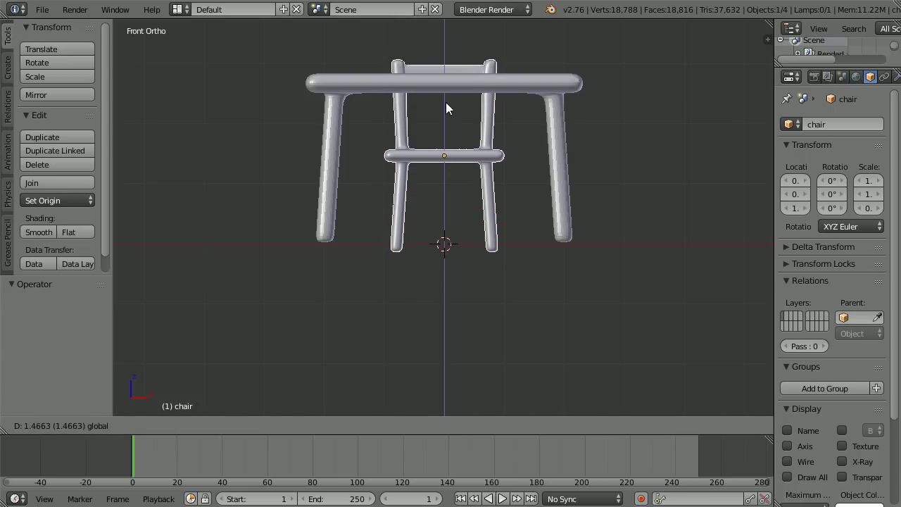
pyautogui.click(445, 97)
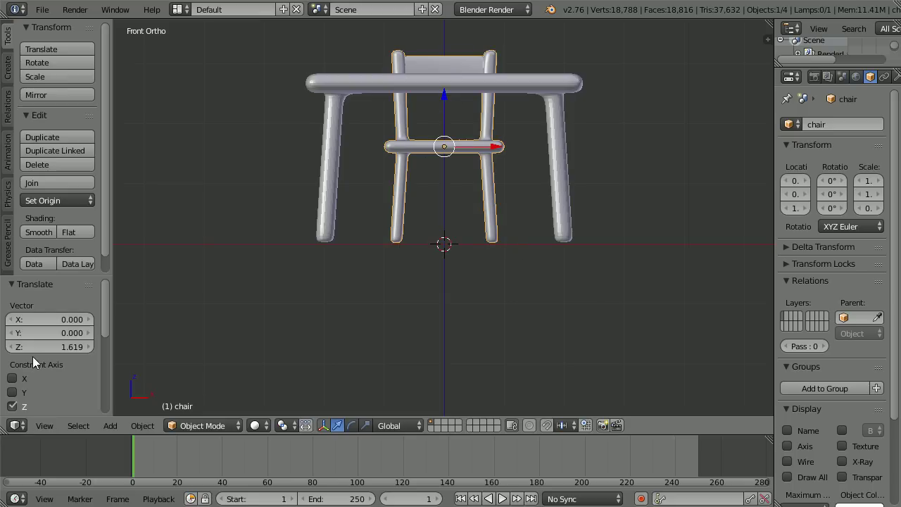
# Set the chair's Y location to 2 while working in the right side view
pyautogui.click(44, 425)
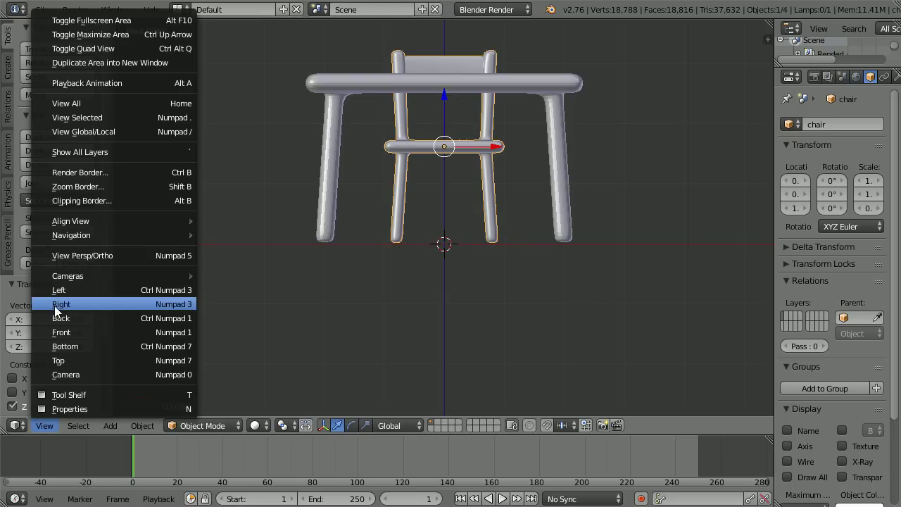
pyautogui.click(179, 305)
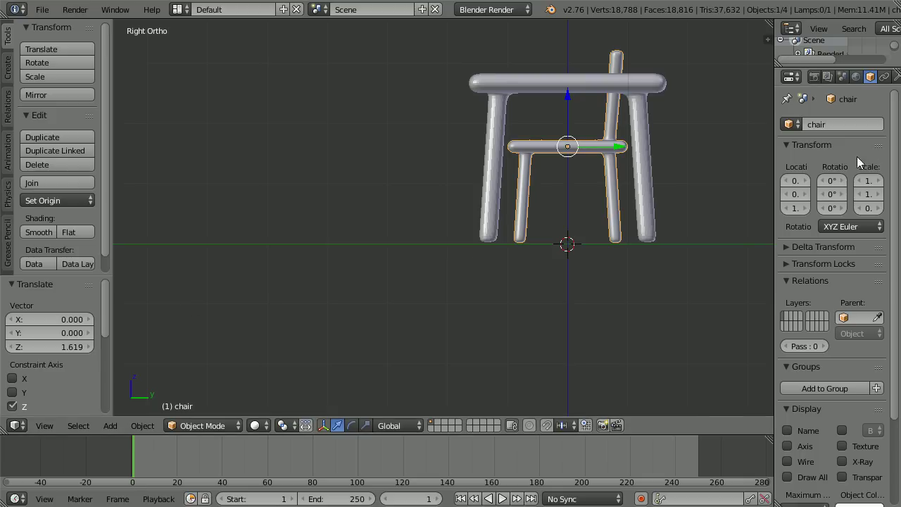
pyautogui.moveTo(772, 190); pyautogui.dragTo(745, 199)
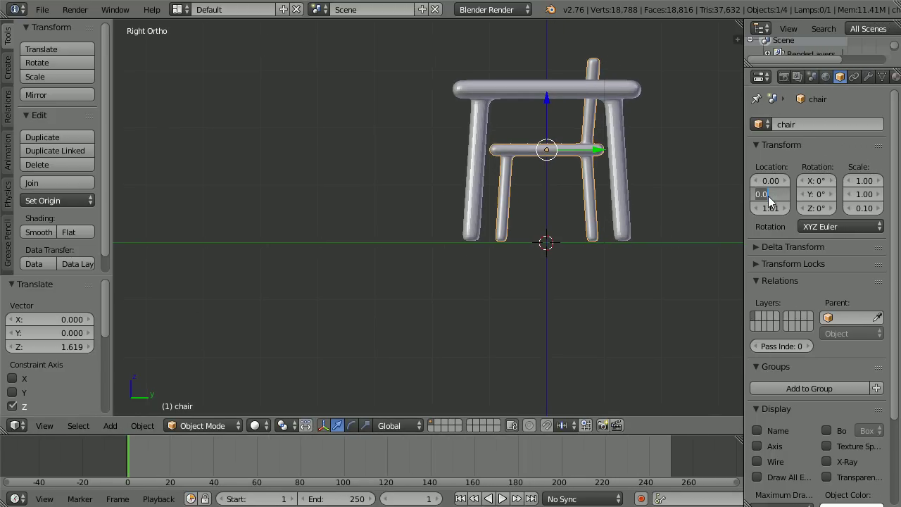
pyautogui.write('2')
pyautogui.press('Return')
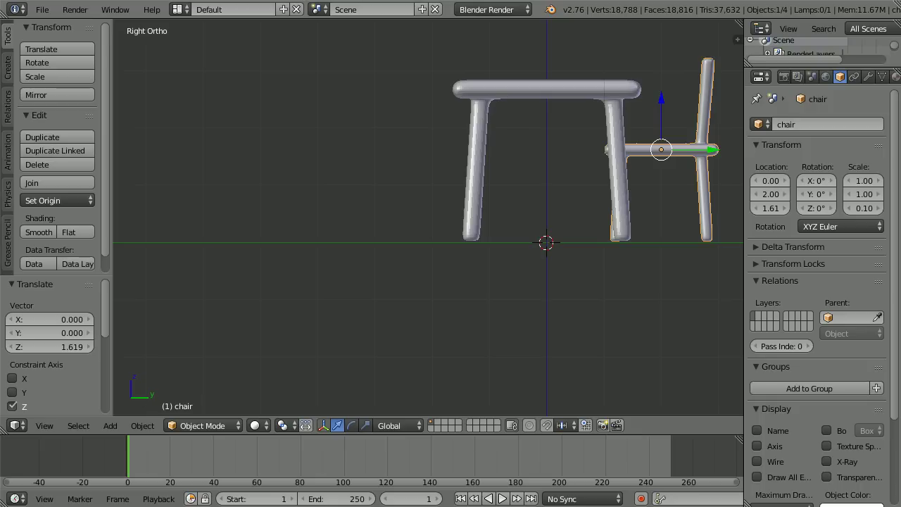
# Frame the chair in the viewport, split the 3D view into two areas, and make the new one a UV/Image Editor
pyautogui.click(44, 425)
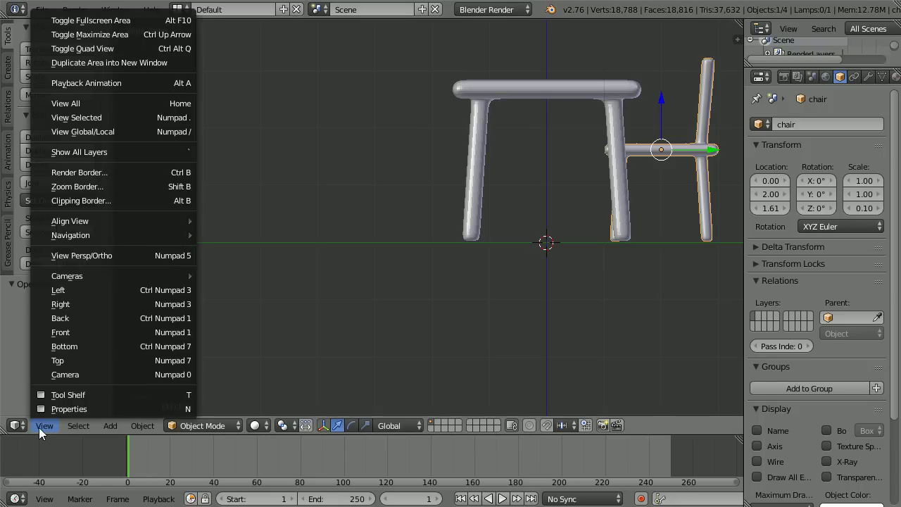
pyautogui.click(119, 116)
pyautogui.moveTo(741, 27); pyautogui.dragTo(412, 26)
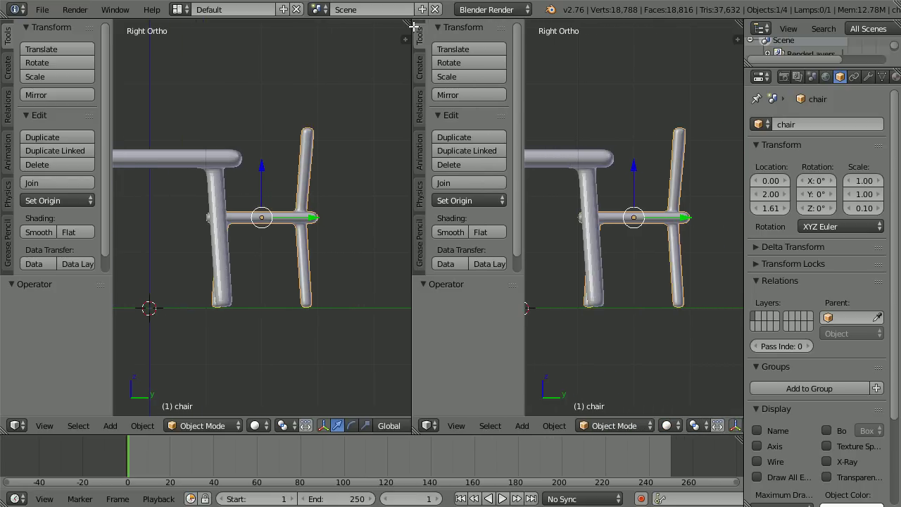
pyautogui.click(429, 425)
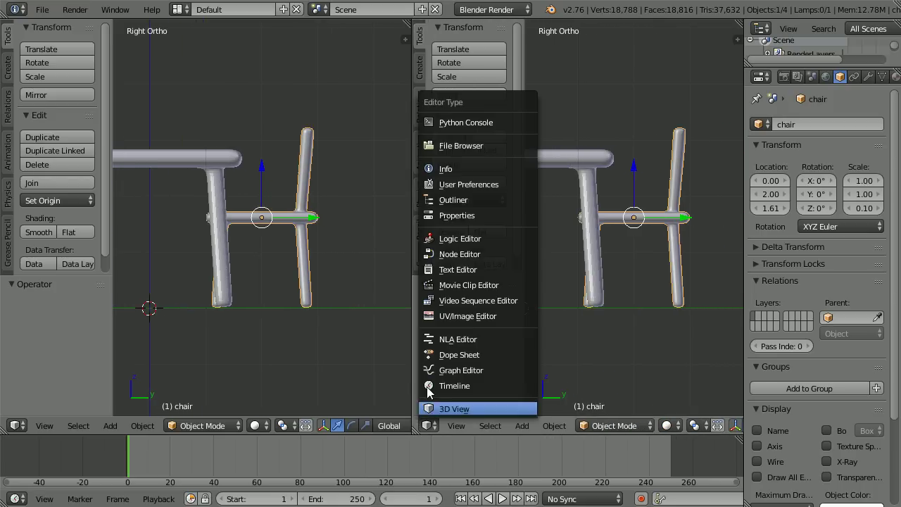
pyautogui.click(499, 316)
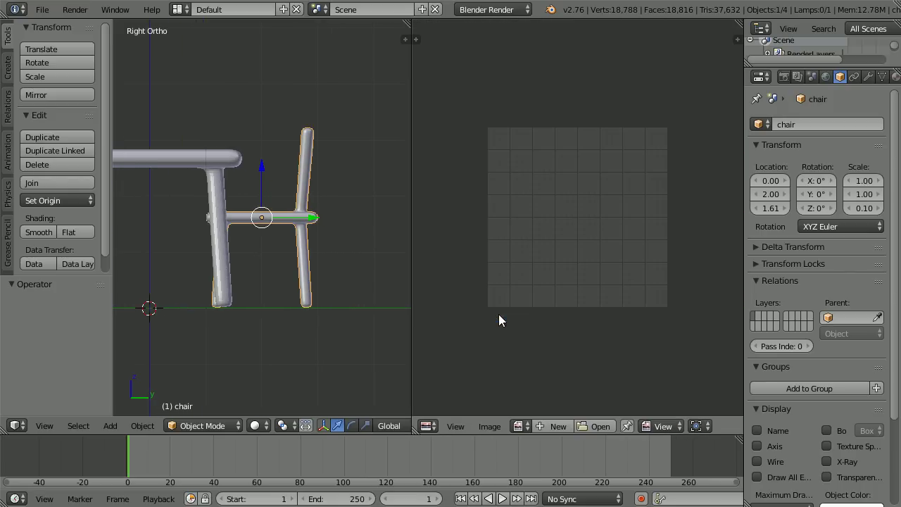
# Open wooden_floorboards.jpg from the chairNew folder in the UV/Image Editor
pyautogui.click(597, 426)
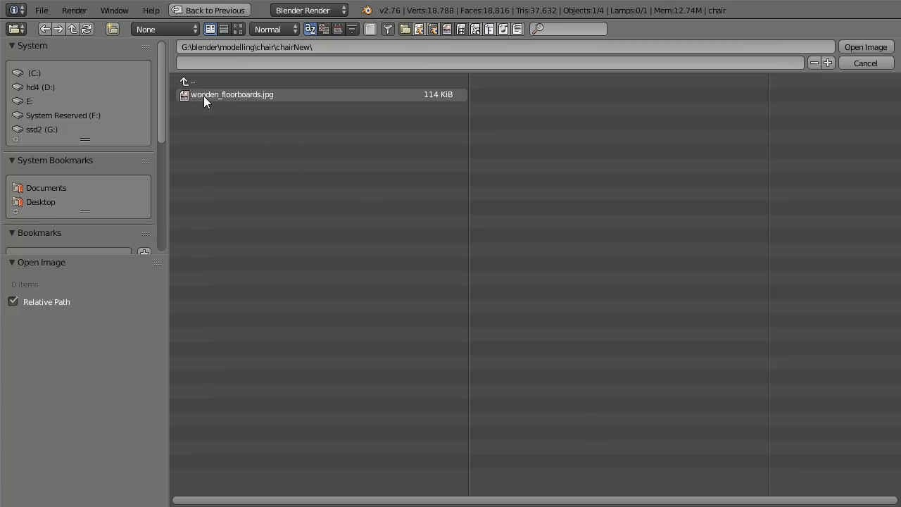
pyautogui.click(246, 96)
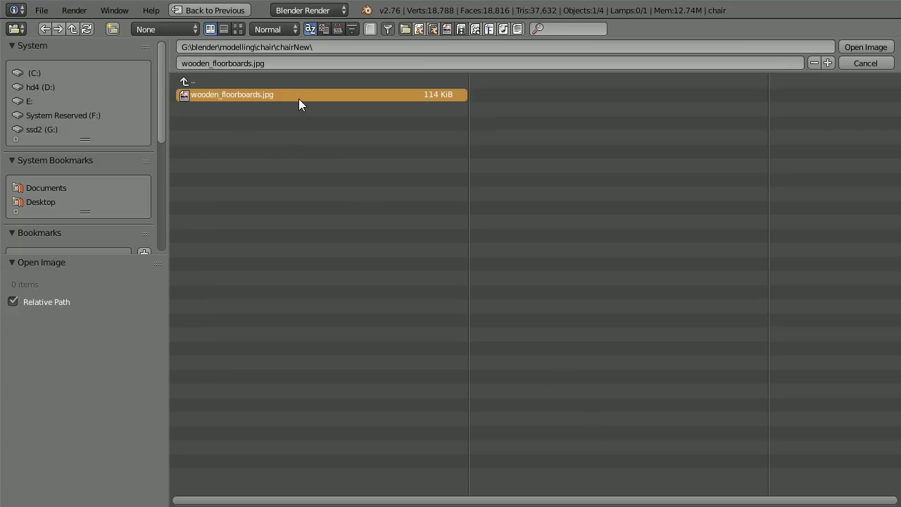
pyautogui.click(857, 47)
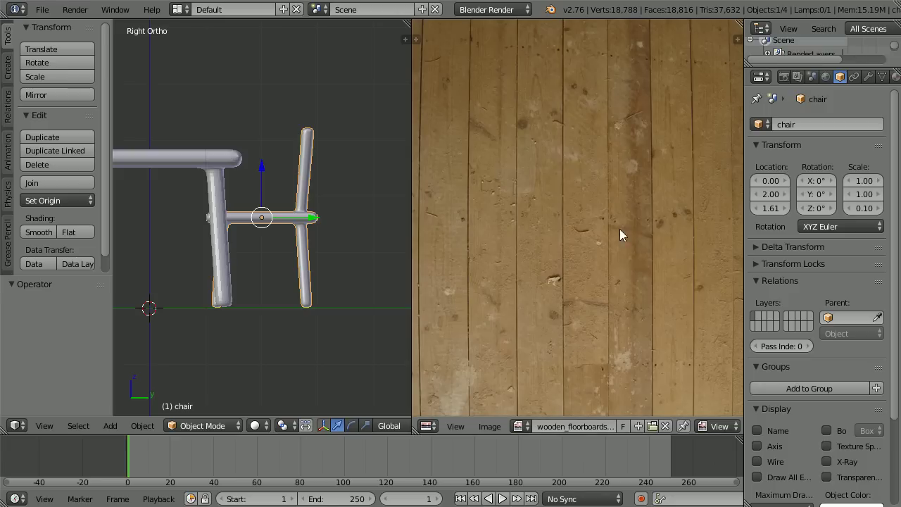
pyautogui.scroll(-2, 609, 241)
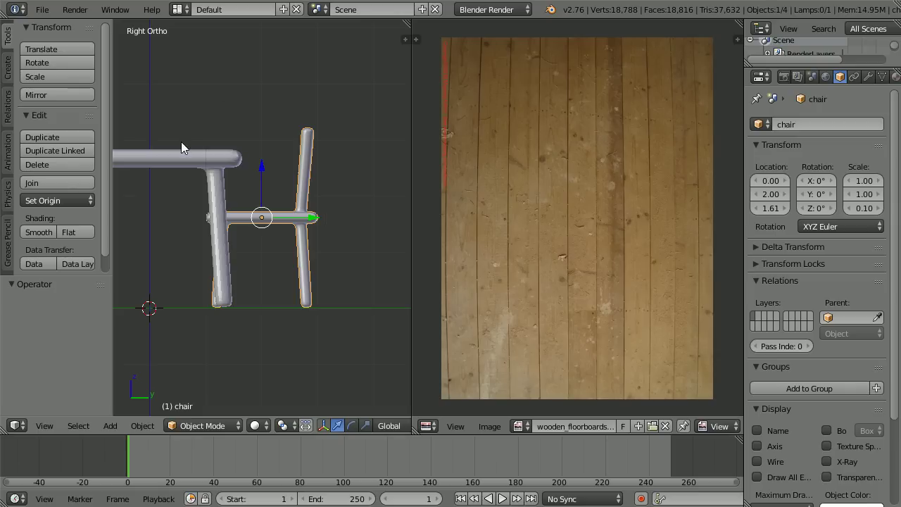
# Set the view subdivisions of the chair's subdivision surface modifier to 2 and apply the modifier
pyautogui.click(868, 77)
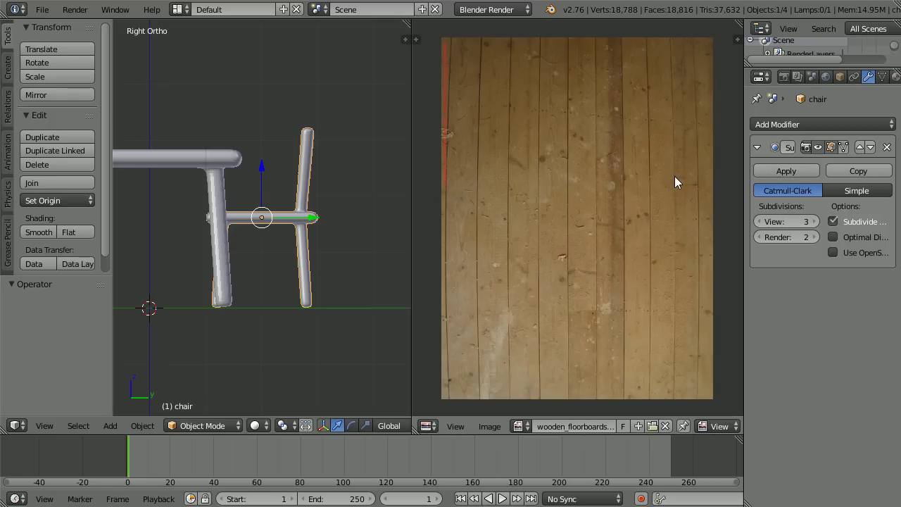
pyautogui.click(758, 222)
pyautogui.click(787, 171)
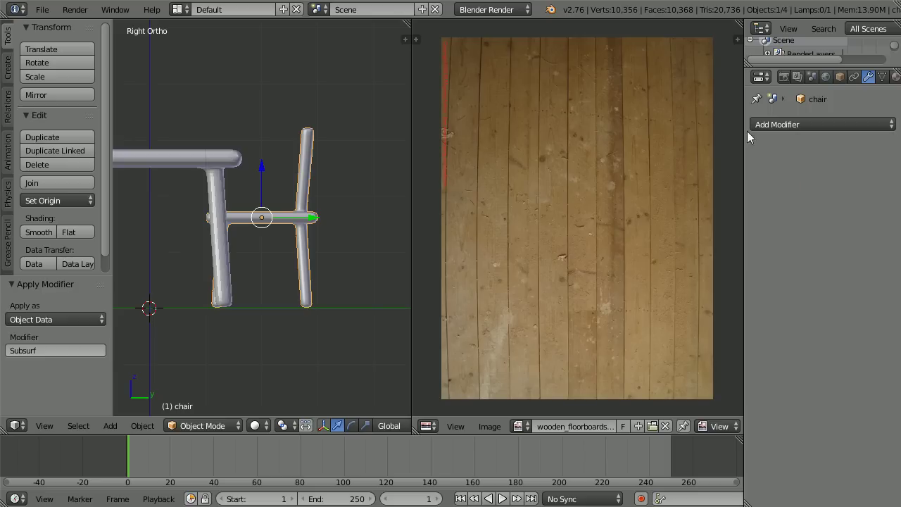
# Unwrap the chair's entire mesh using Smart UV Project with angle limit 66 and assign wooden_floorboards.jpg to its UVs
pyautogui.click(179, 425)
pyautogui.click(219, 395)
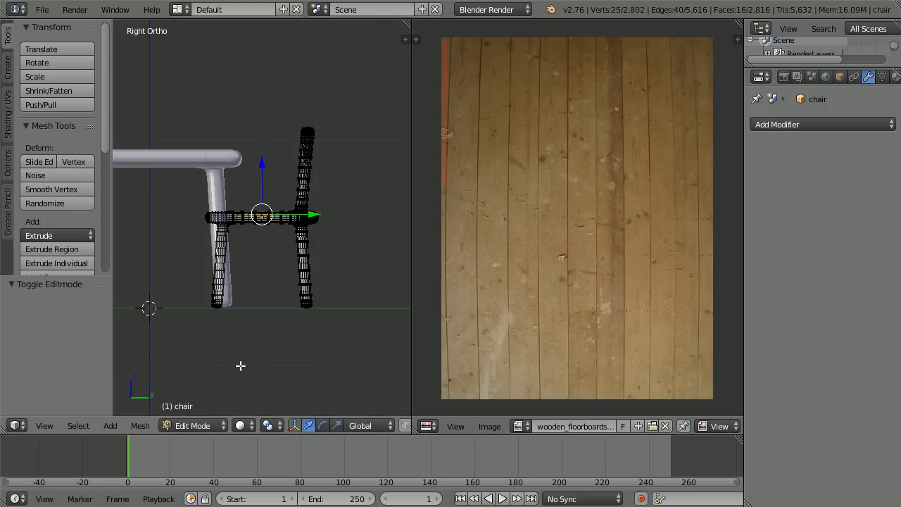
pyautogui.press('a')
pyautogui.press('a')
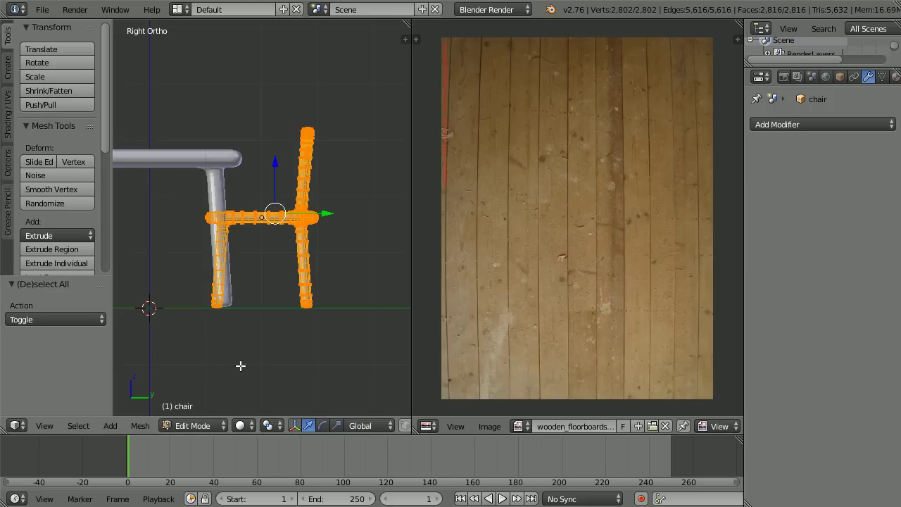
pyautogui.click(139, 426)
pyautogui.moveTo(161, 313)
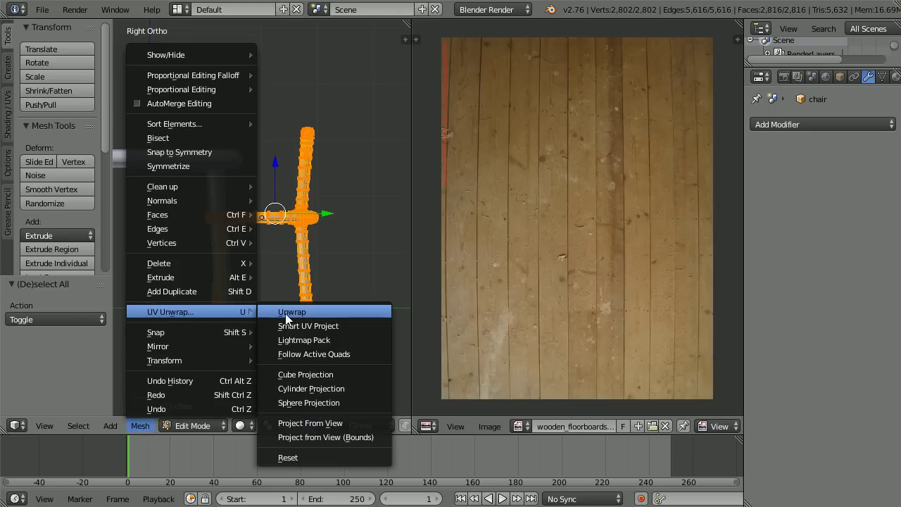
pyautogui.click(355, 325)
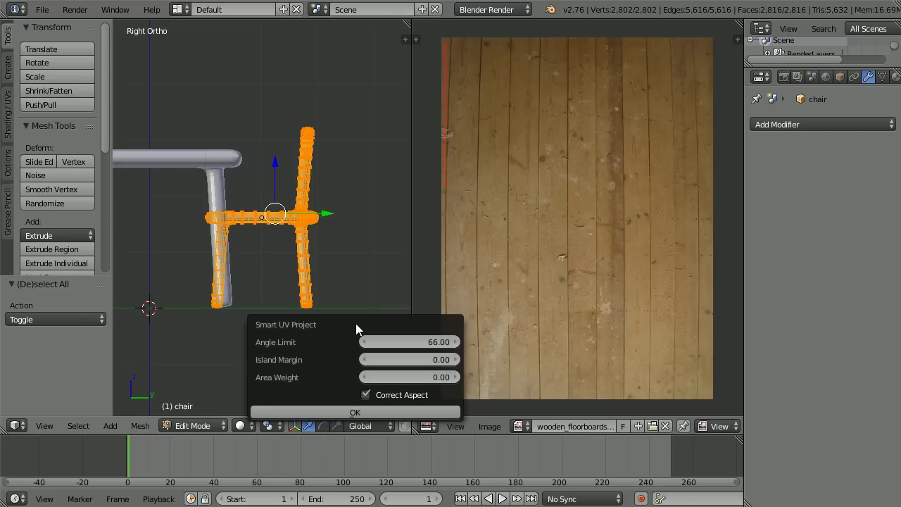
pyautogui.click(368, 411)
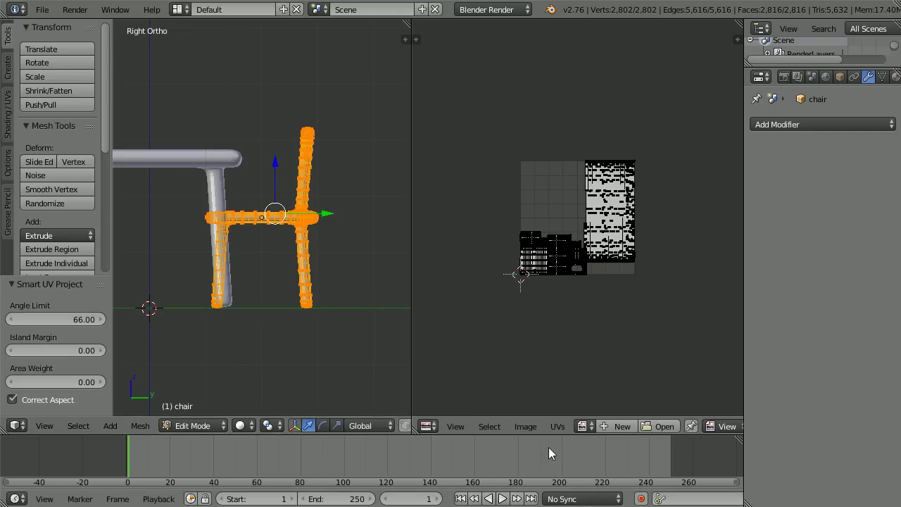
pyautogui.click(582, 426)
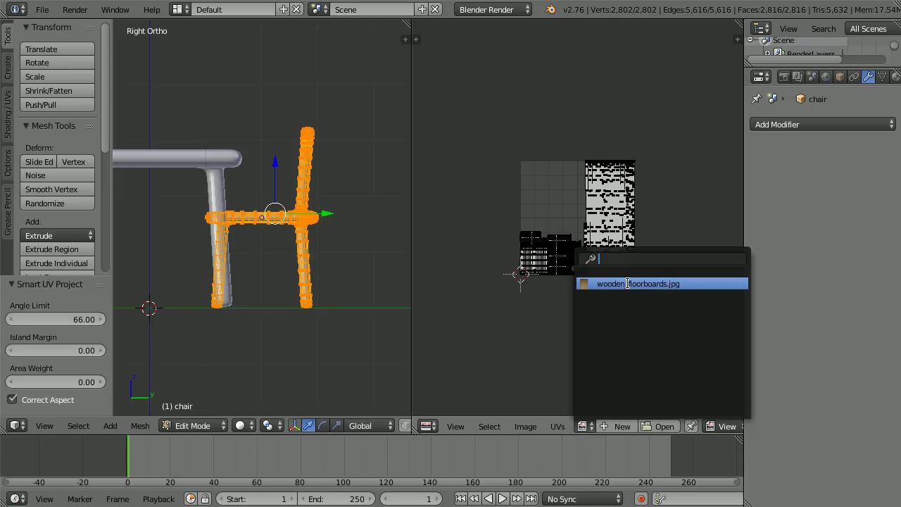
pyautogui.click(625, 283)
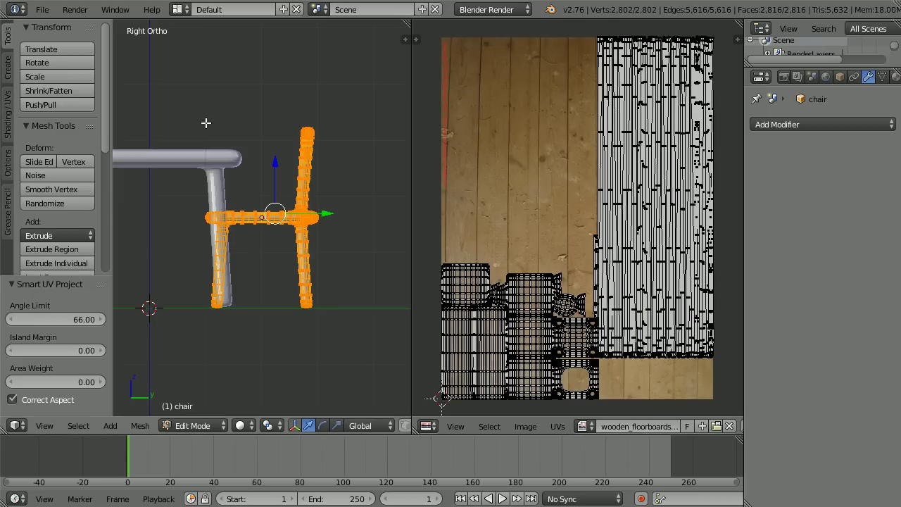
# Return the chair to Object Mode and set the viewport shading to Texture
pyautogui.click(204, 425)
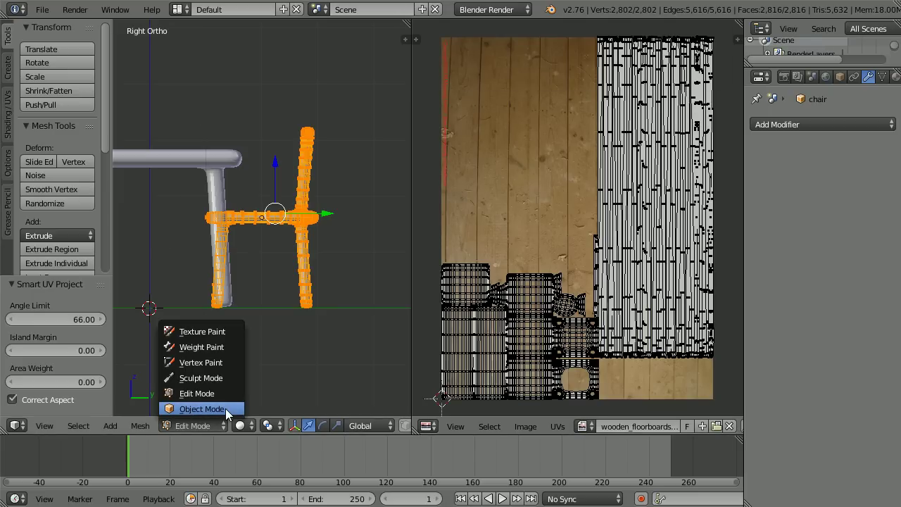
pyautogui.click(226, 408)
pyautogui.click(257, 426)
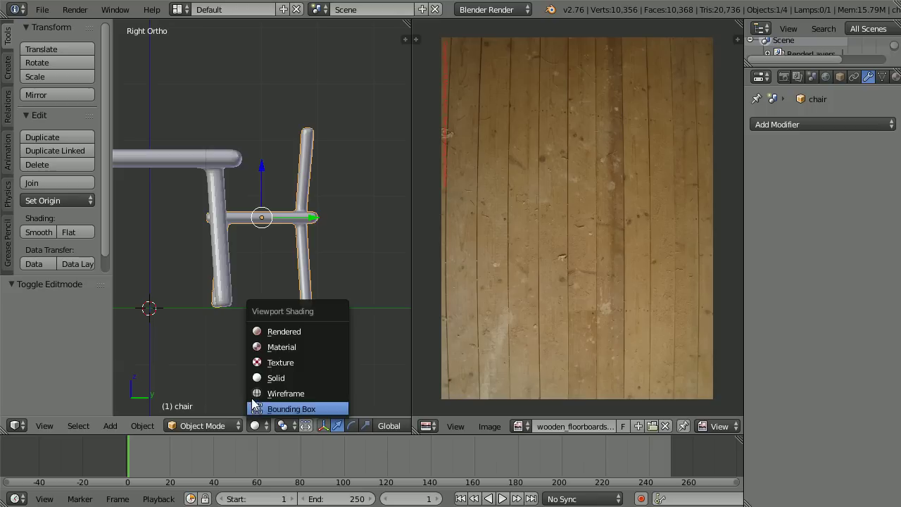
pyautogui.click(316, 362)
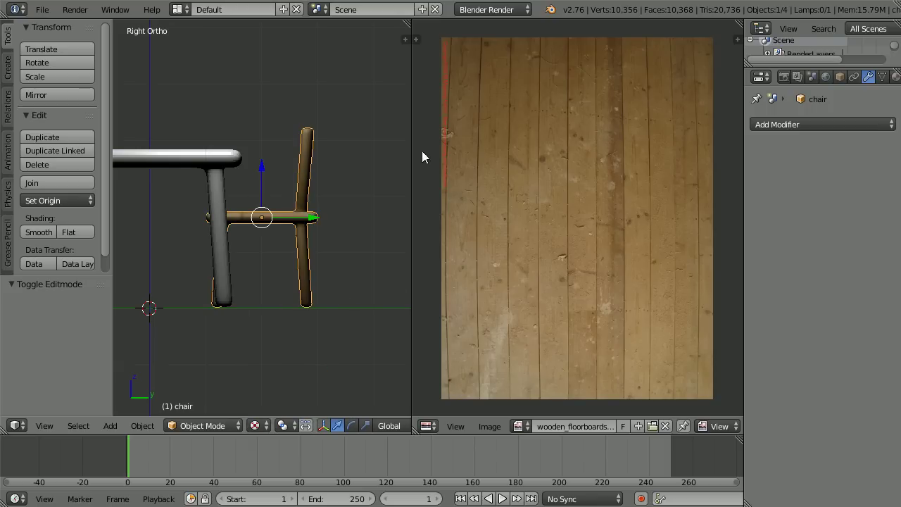
# Switch the render engine to Cycles Render and enable nodes for the chair's material
pyautogui.click(493, 10)
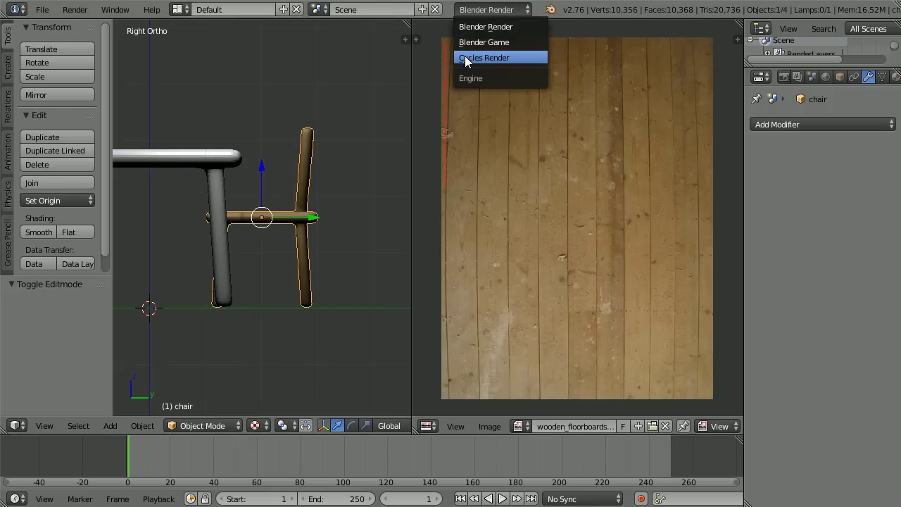
pyautogui.click(533, 60)
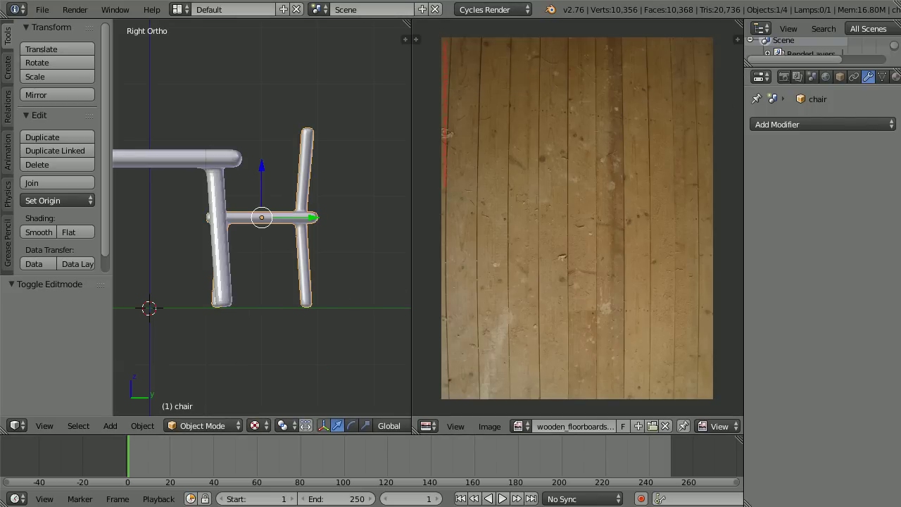
pyautogui.click(896, 77)
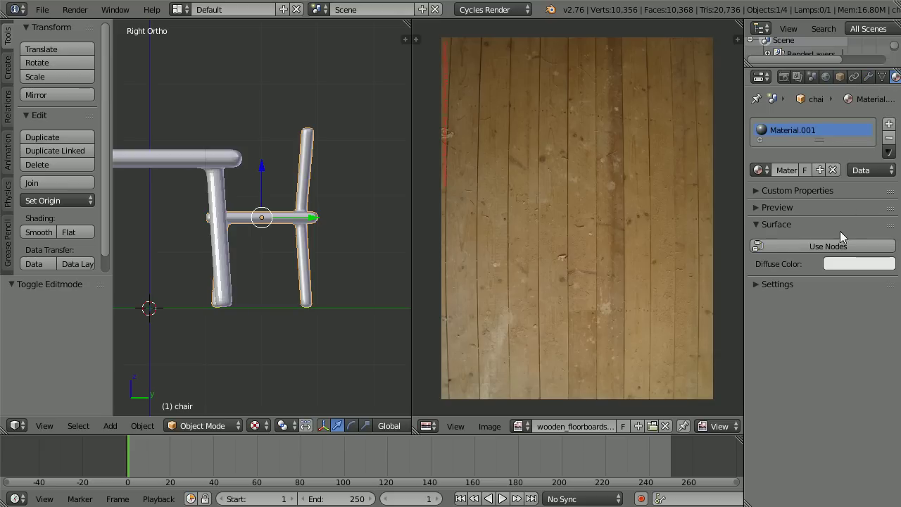
pyautogui.click(820, 246)
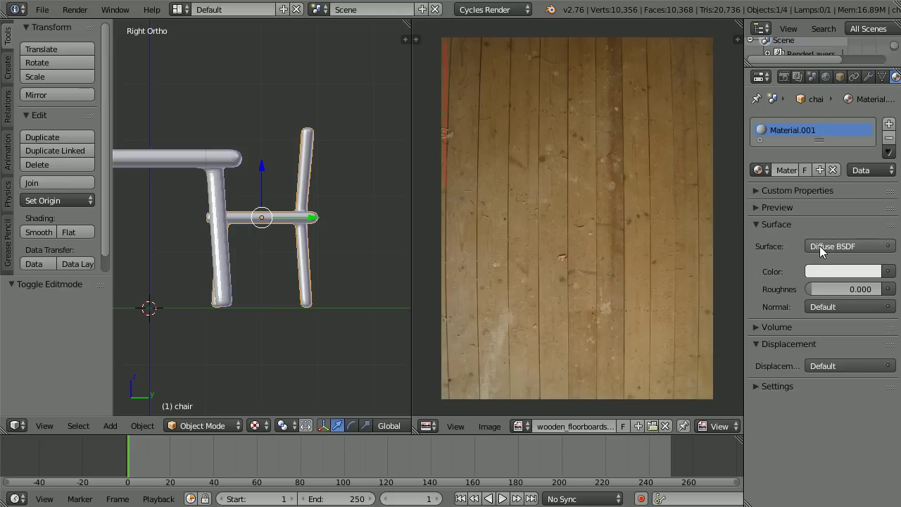
# Use an Image Texture with wooden_floorboards.jpg as the Diffuse BSDF color of the chair's material
pyautogui.click(887, 273)
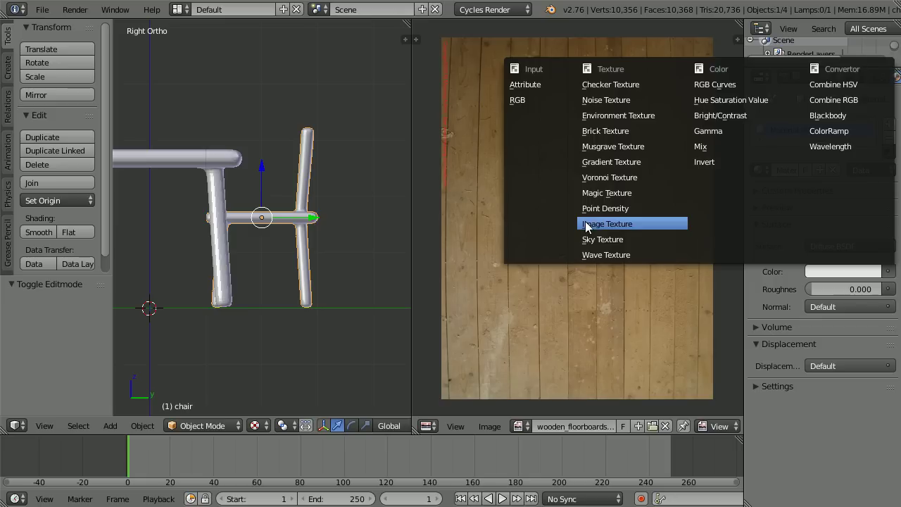
pyautogui.click(638, 224)
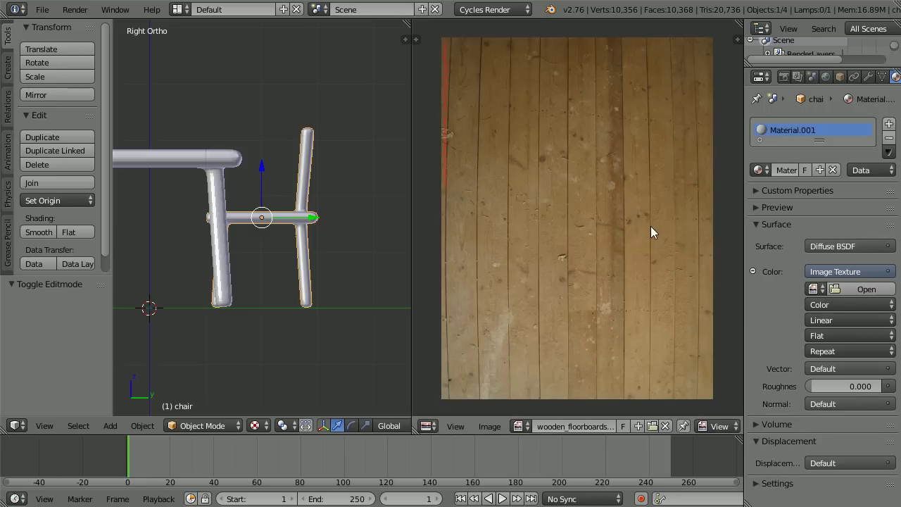
pyautogui.click(811, 289)
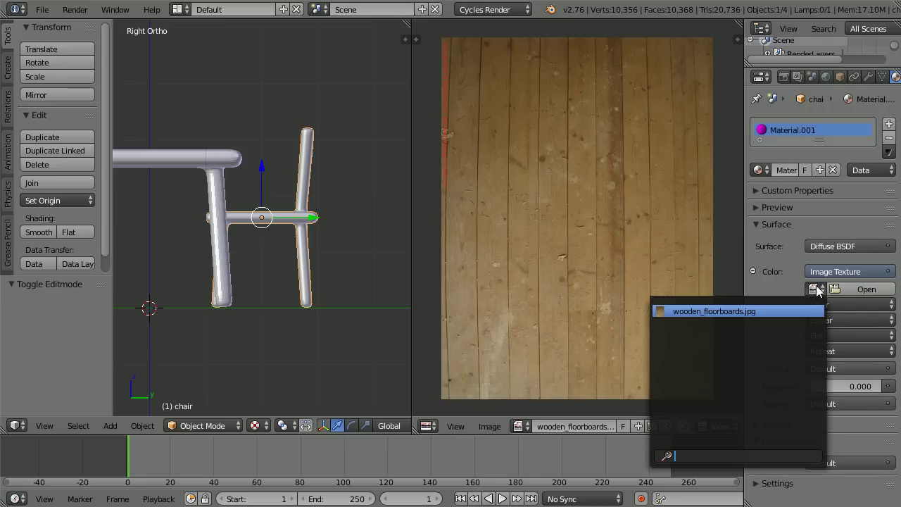
pyautogui.click(781, 310)
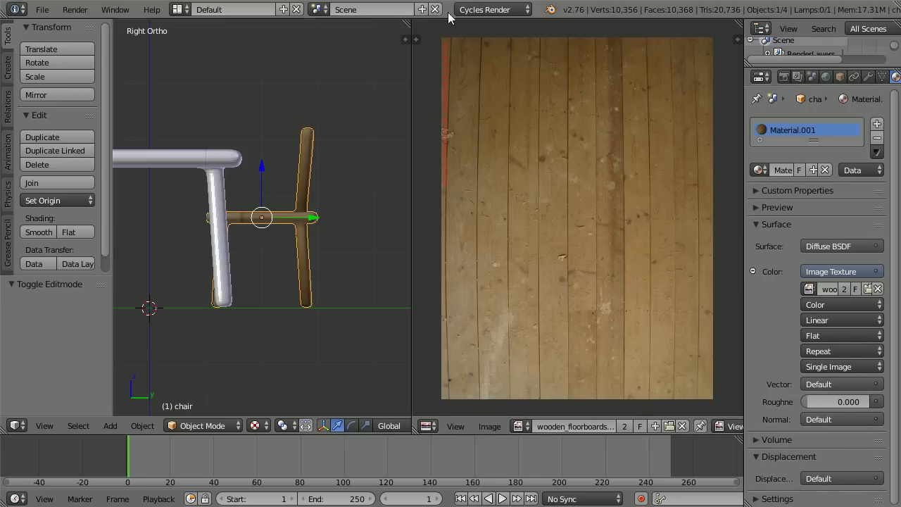
# Set the table's viewport subdivision level to 2 and apply its Subdivision Surface modifier
pyautogui.rightClick(214, 154)
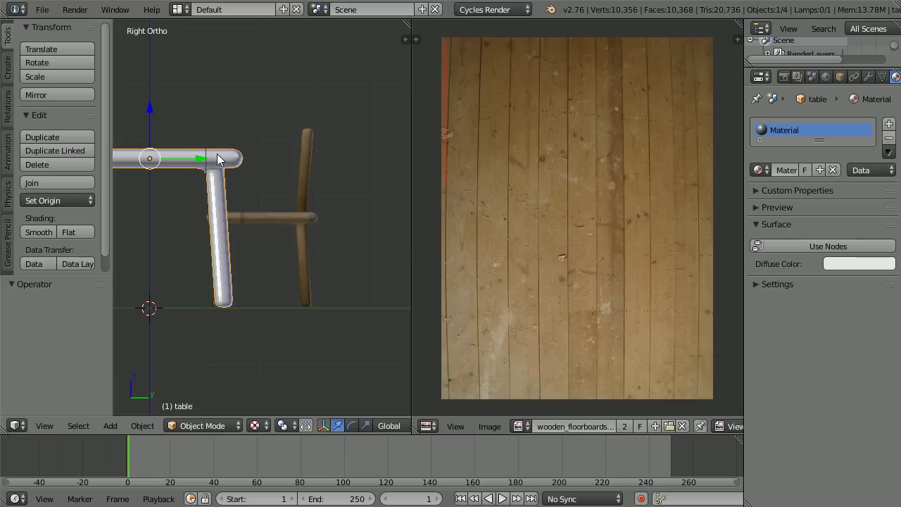
pyautogui.click(868, 77)
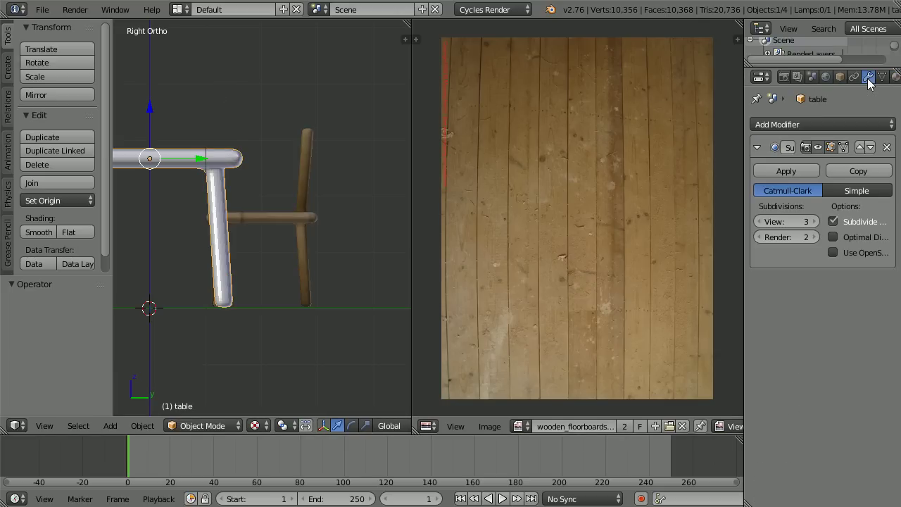
pyautogui.click(757, 222)
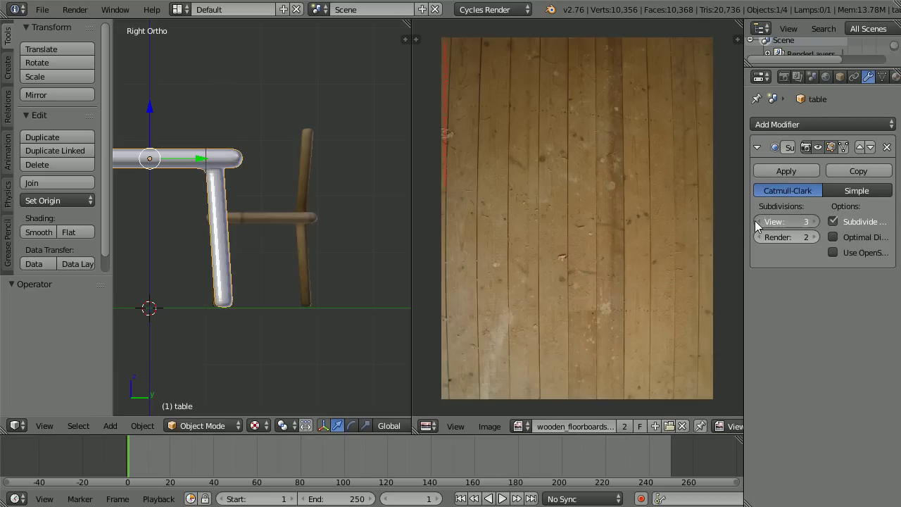
pyautogui.click(784, 172)
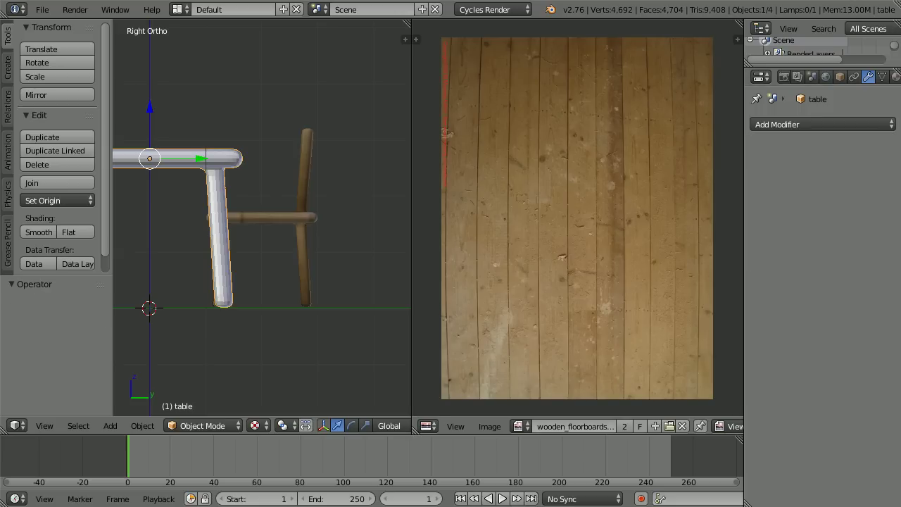
# Unwrap the table's entire mesh using Smart UV Project with an angle limit of 66
pyautogui.click(201, 424)
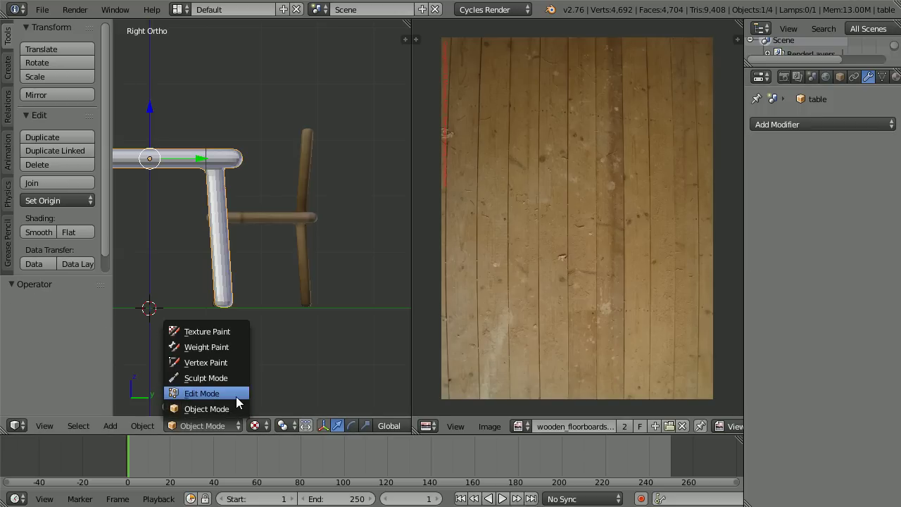
pyautogui.click(236, 396)
pyautogui.press('a')
pyautogui.press('a')
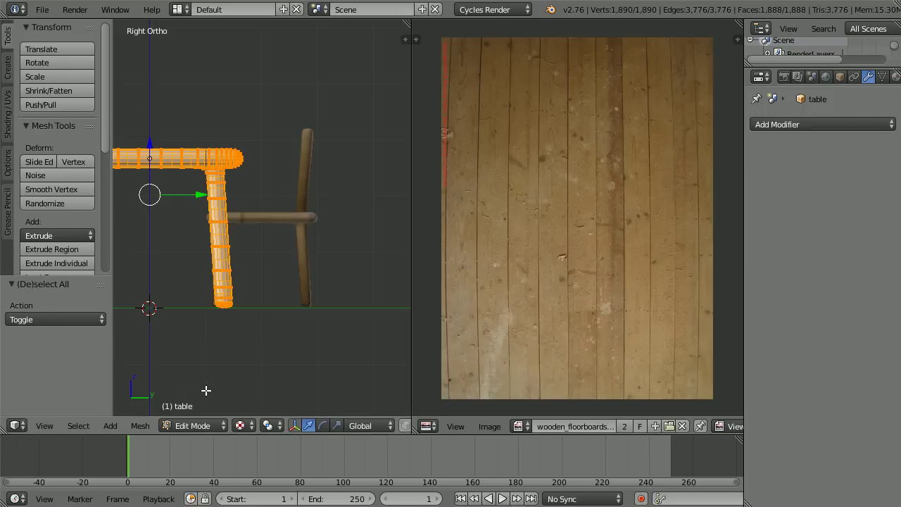
pyautogui.click(144, 425)
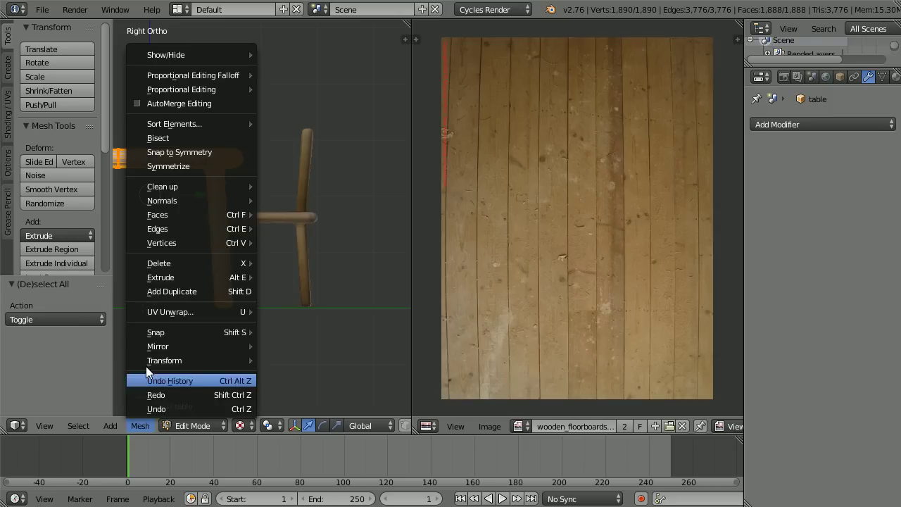
pyautogui.moveTo(160, 312)
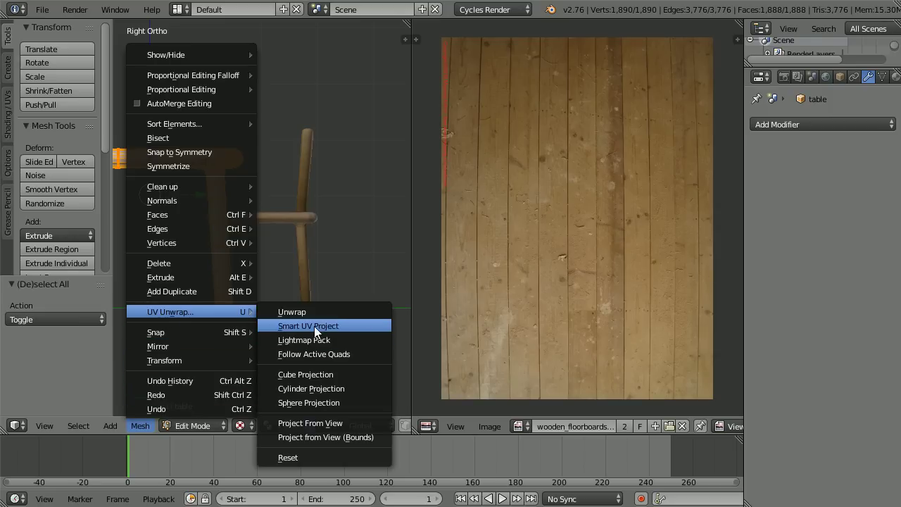
pyautogui.click(351, 325)
pyautogui.click(359, 414)
# Assign the chair's Material.001 to the table and rename the material to wood
pyautogui.click(894, 77)
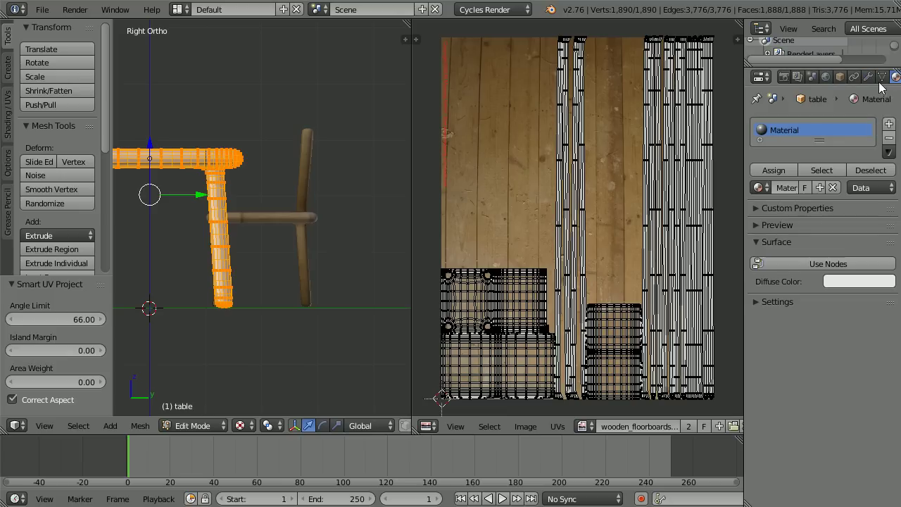
pyautogui.click(760, 187)
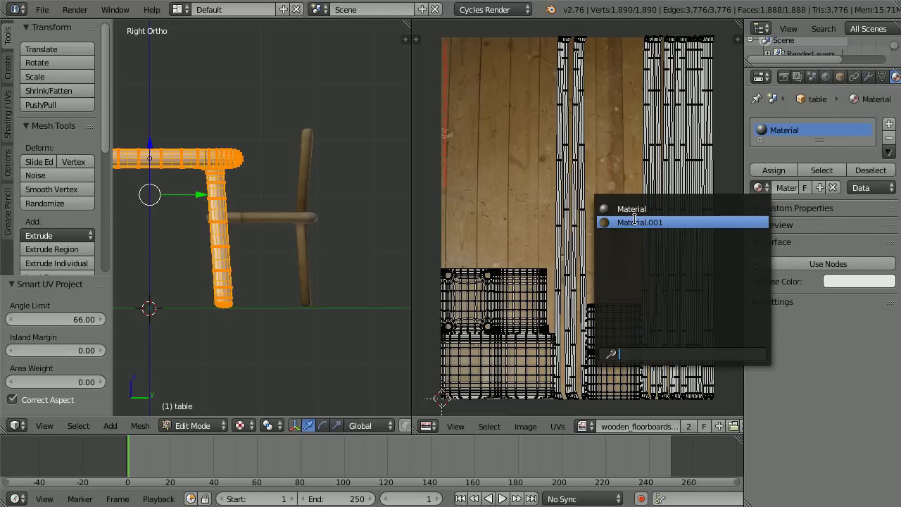
pyautogui.click(660, 222)
pyautogui.click(778, 188)
pyautogui.write('wood')
pyautogui.press('Return')
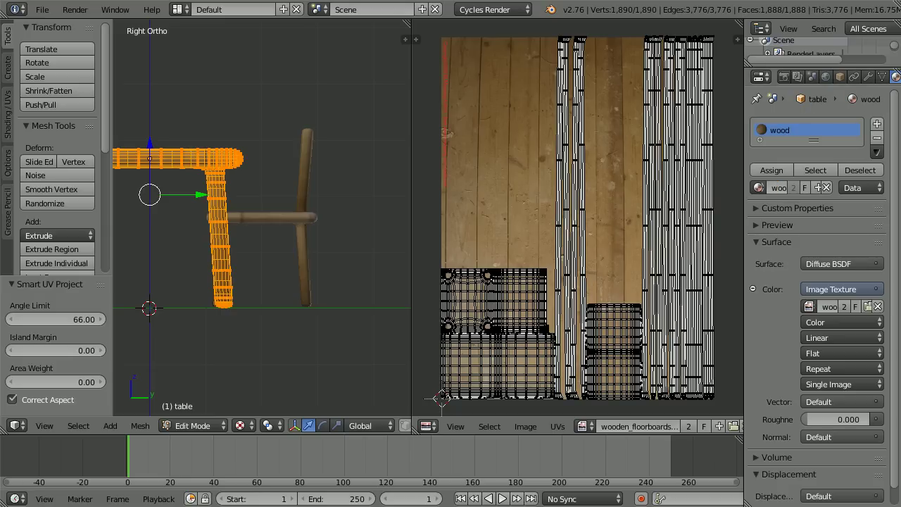
# Scale the lower-left block of the table's UV islands by 2.5 and move it to align with the image's lower-left corner
pyautogui.press('Tab')
pyautogui.press('Tab')
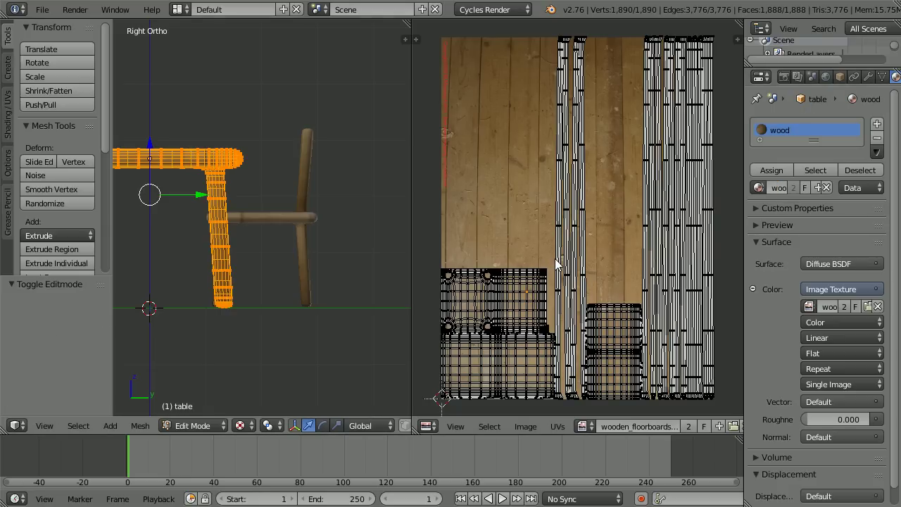
pyautogui.press('b')
pyautogui.moveTo(555, 258); pyautogui.dragTo(432, 414)
pyautogui.write('s')
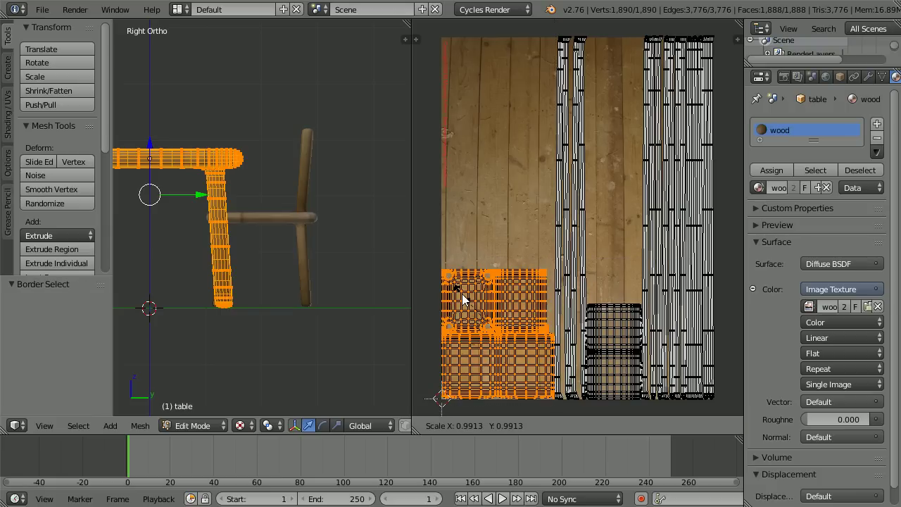
pyautogui.write('2.5')
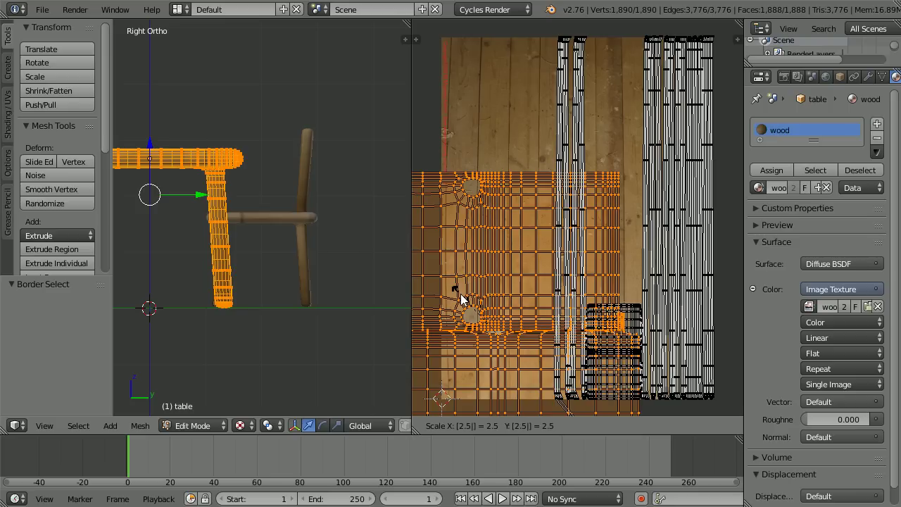
pyautogui.press('Return')
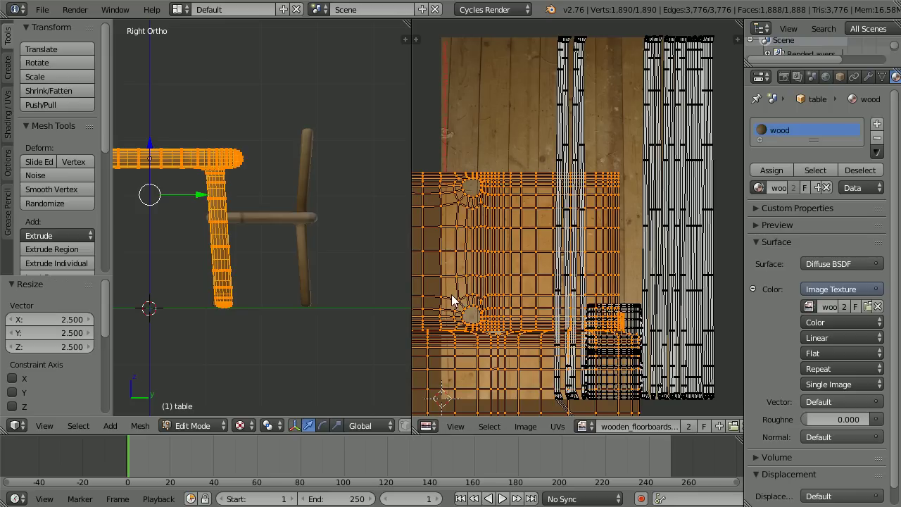
pyautogui.press('g')
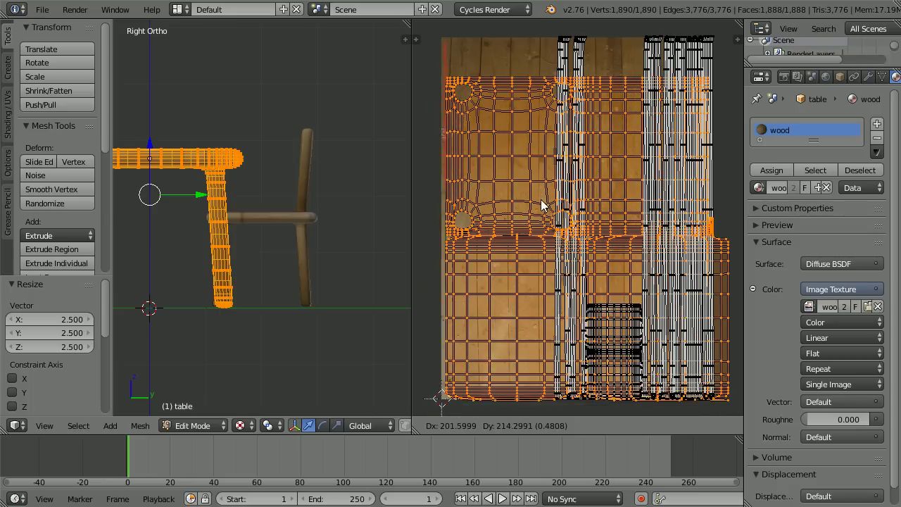
pyautogui.click(537, 204)
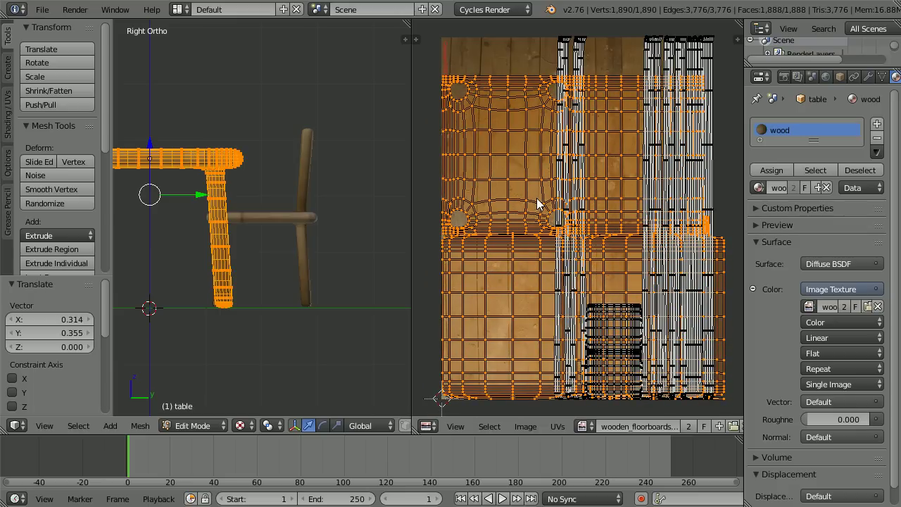
# Merge the UV editor area into the 3D viewport and return the table to Object Mode
pyautogui.press('Tab')
pyautogui.press('Tab')
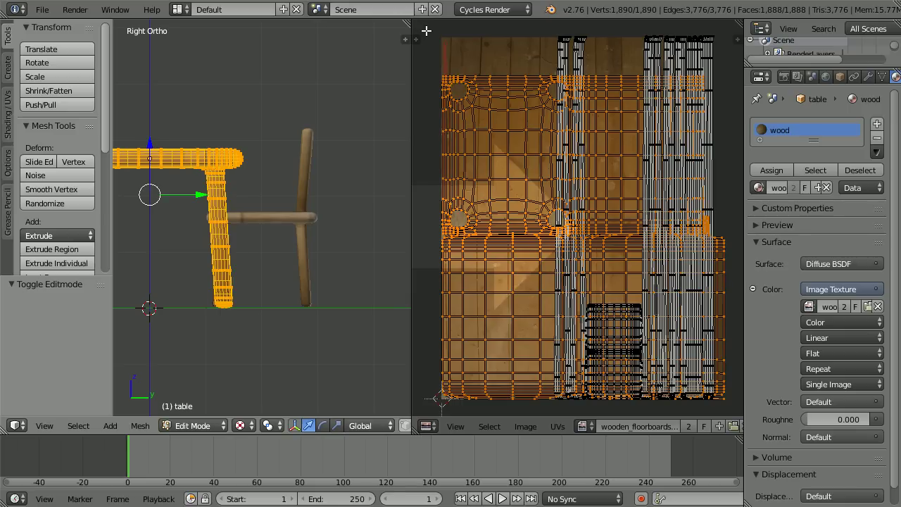
pyautogui.moveTo(426, 30); pyautogui.dragTo(450, 31)
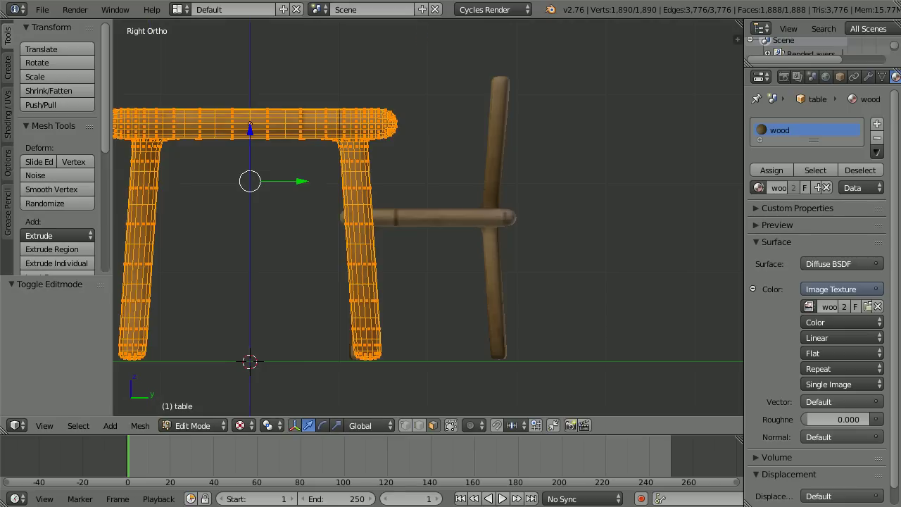
pyautogui.click(200, 425)
pyautogui.click(204, 409)
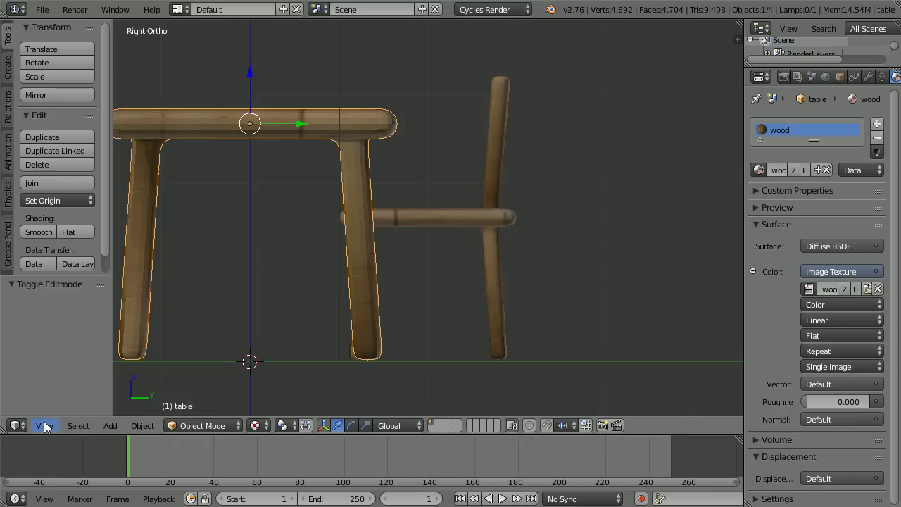
# Duplicate the chair in place without moving the copy
pyautogui.click(45, 426)
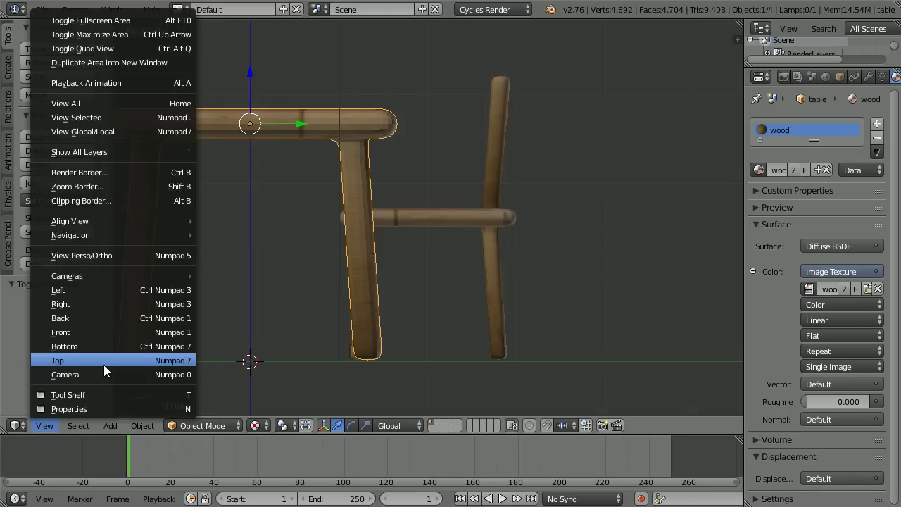
pyautogui.click(102, 366)
pyautogui.click(44, 426)
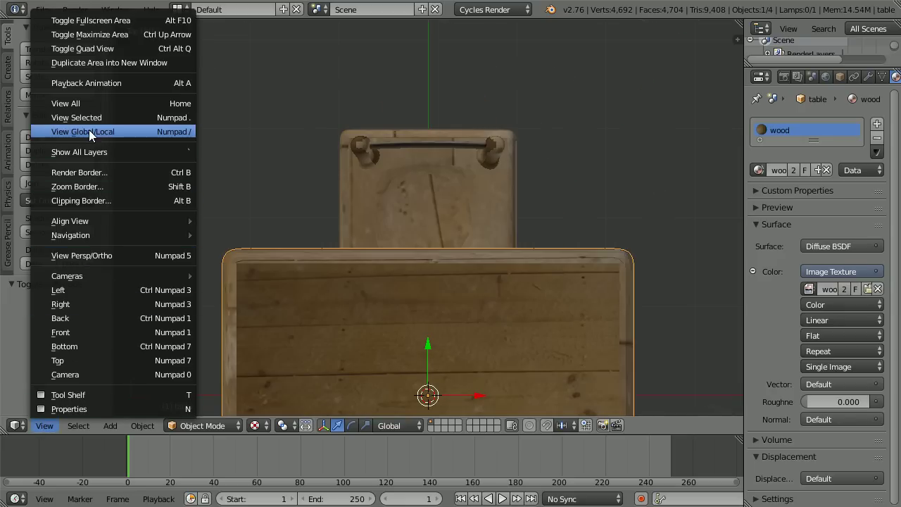
pyautogui.click(137, 117)
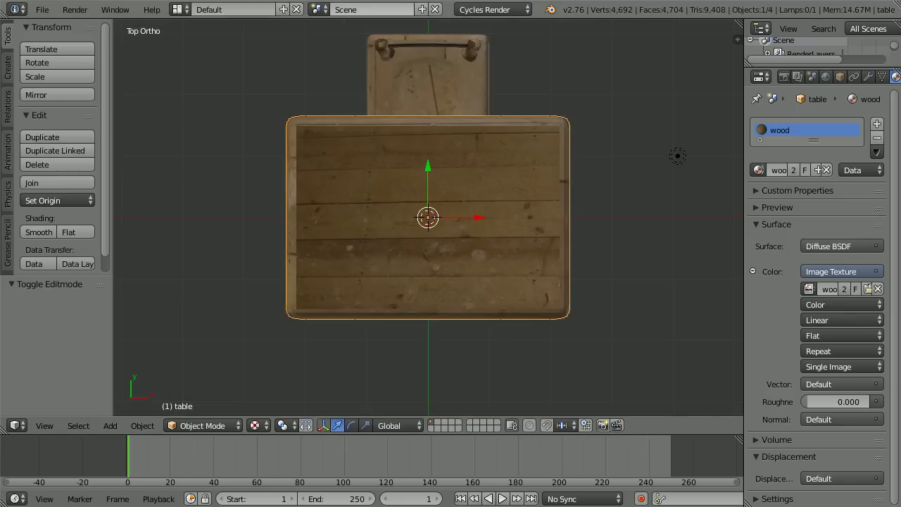
pyautogui.rightClick(433, 82)
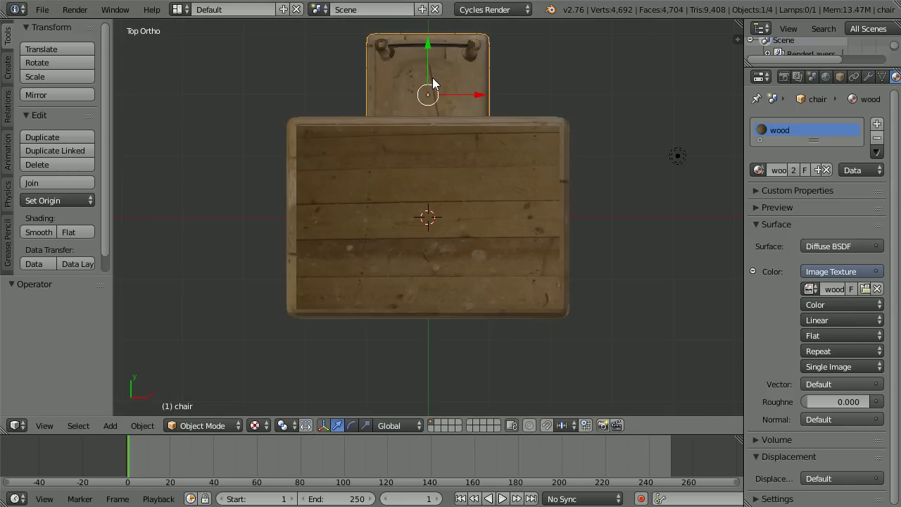
pyautogui.hotkey('shift', 'd')
pyautogui.rightClick(433, 83)
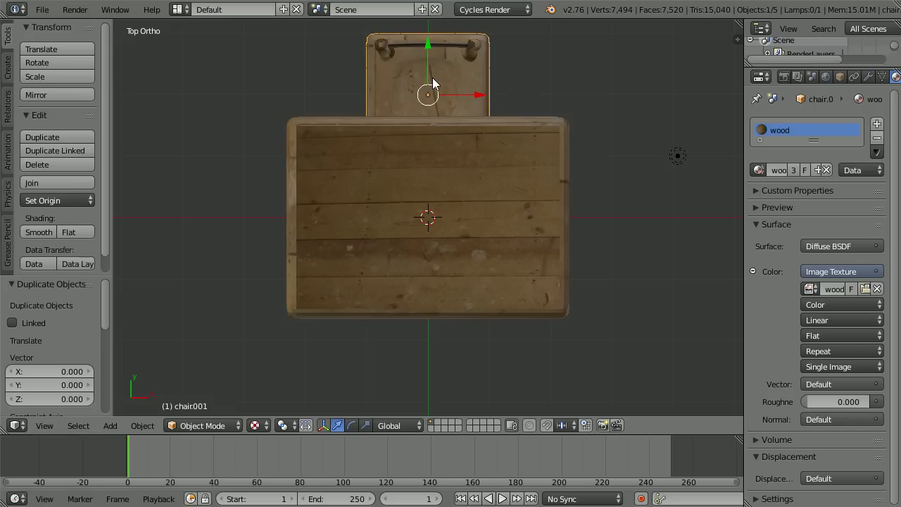
# Set the duplicated chair's Y location to -2 and rotate it 180° around the vertical axis to face the table
pyautogui.click(839, 76)
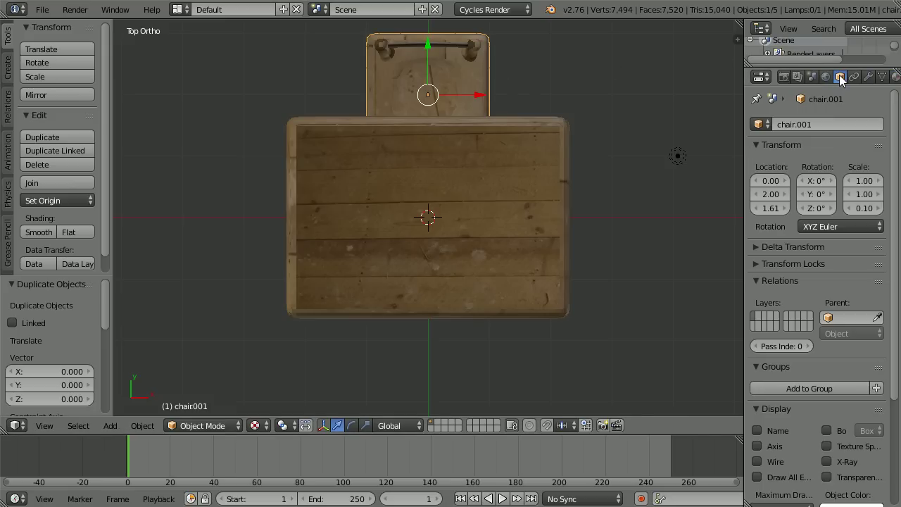
pyautogui.click(769, 197)
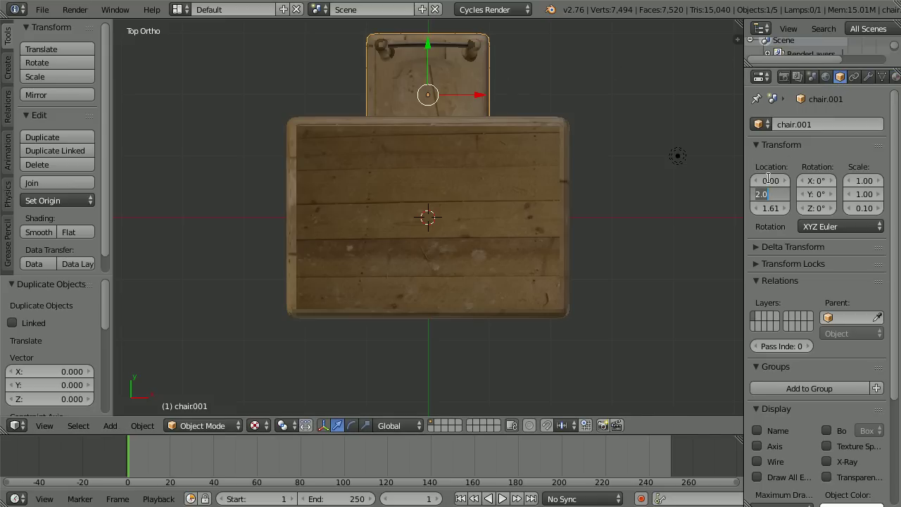
pyautogui.write('-2')
pyautogui.press('Return')
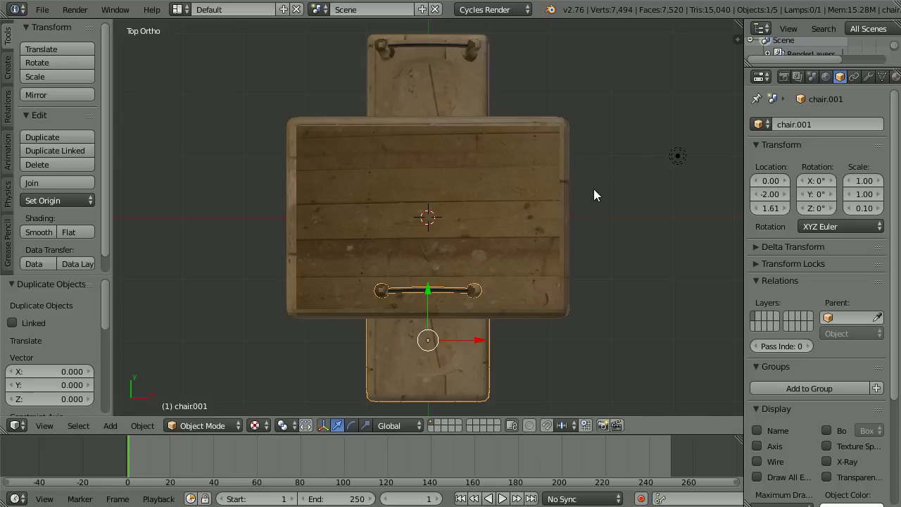
pyautogui.write('r180')
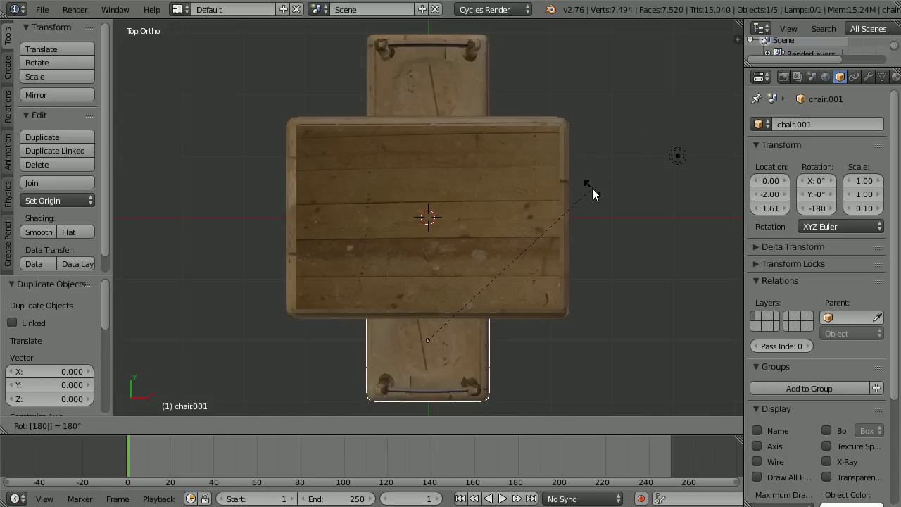
pyautogui.press('Return')
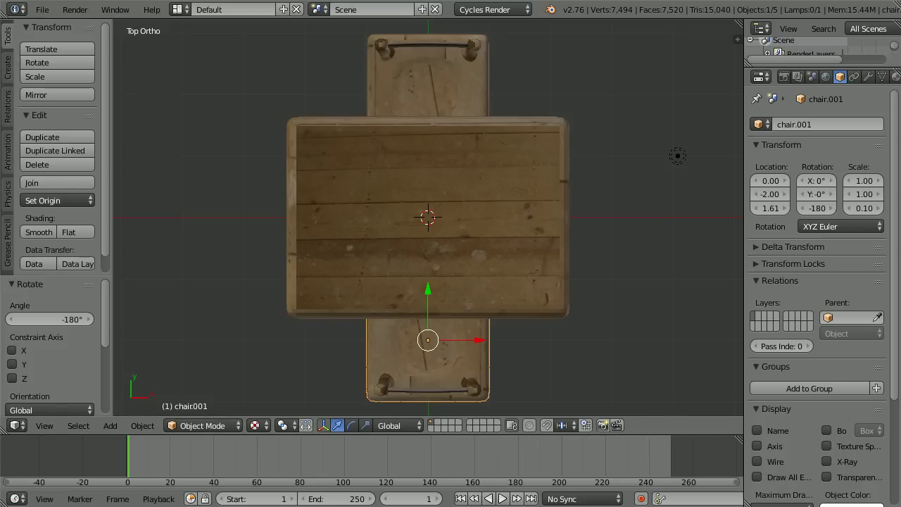
# Duplicate the rotated chair in place and set the new copy's Y location to 0
pyautogui.hotkey('shift', 'd')
pyautogui.rightClick(394, 186)
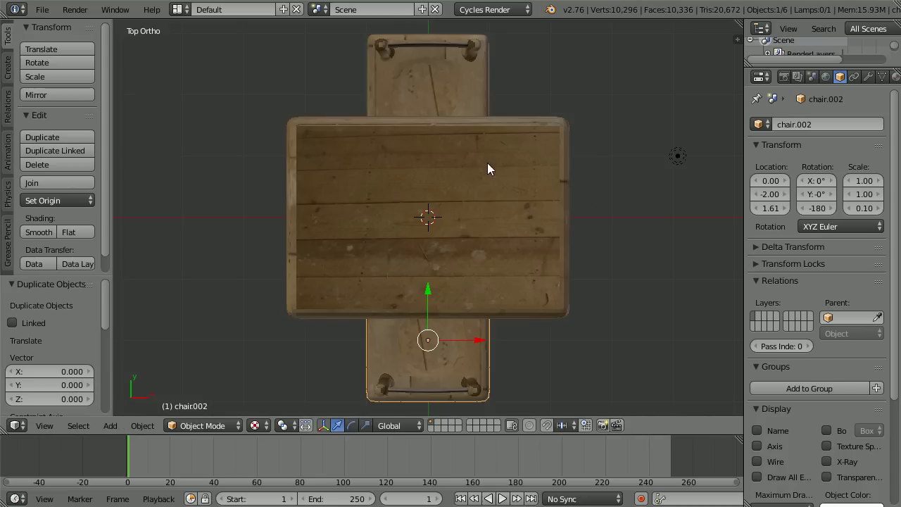
pyautogui.click(769, 194)
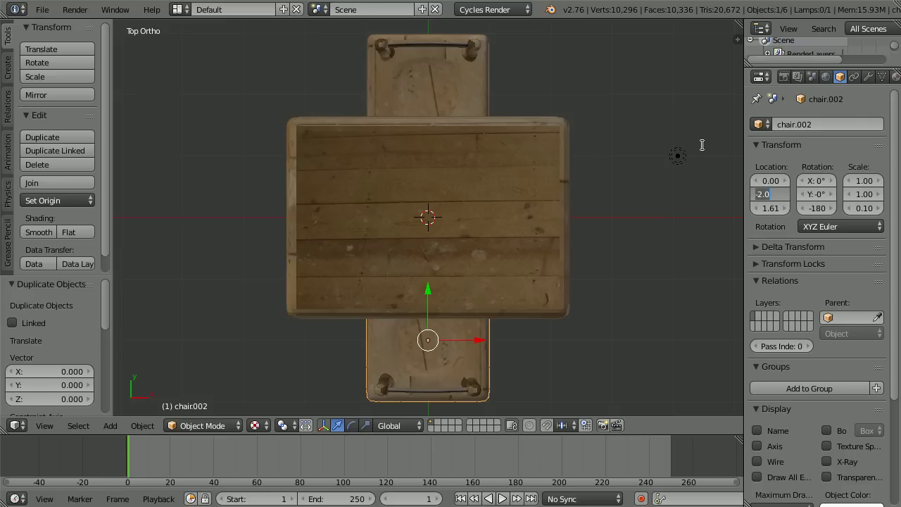
pyautogui.write('0')
pyautogui.press('Return')
# Set the third chair's X location to 2.5 and rotate it by -90° in top view so it faces the table
pyautogui.click(769, 180)
pyautogui.write('2.5')
pyautogui.press('Return')
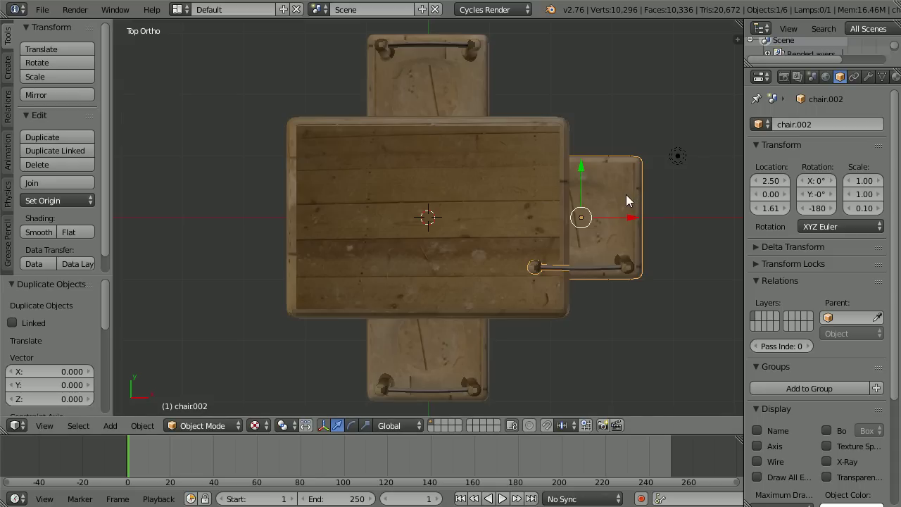
pyautogui.write('r-90')
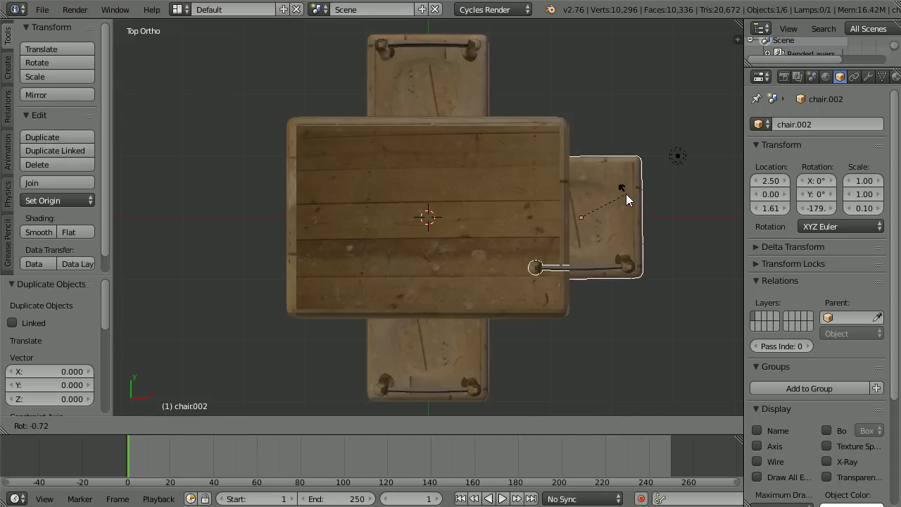
pyautogui.press('Return')
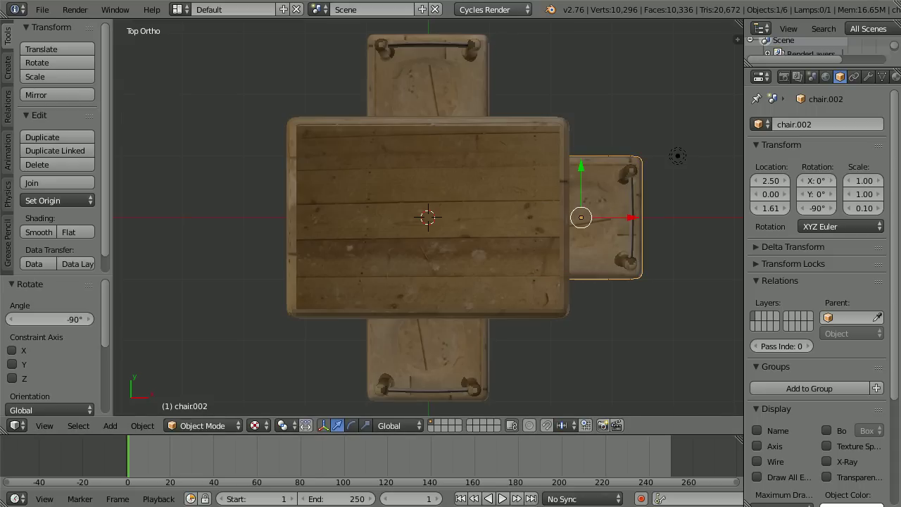
# Duplicate the third chair in place, set the copy's X location to -2.5 and rotate it 180° in top view
pyautogui.hotkey('shift', 'd')
pyautogui.rightClick(390, 104)
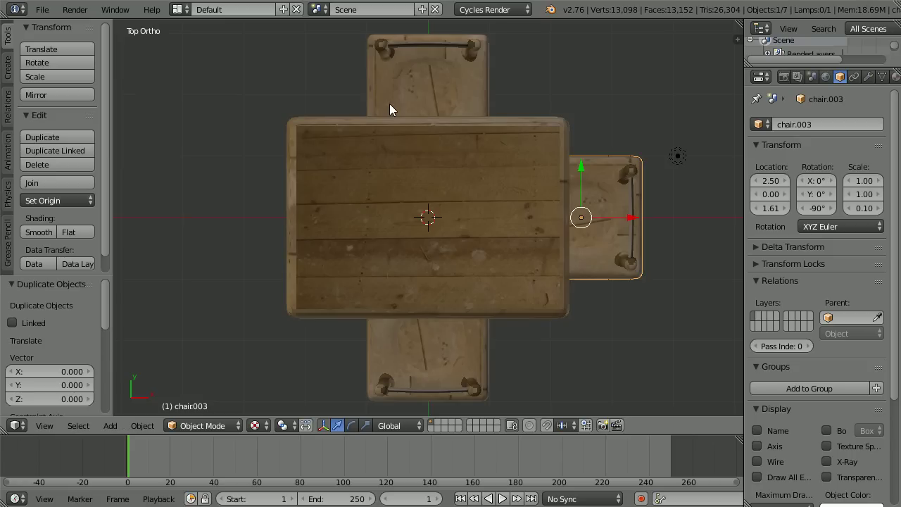
pyautogui.click(761, 181)
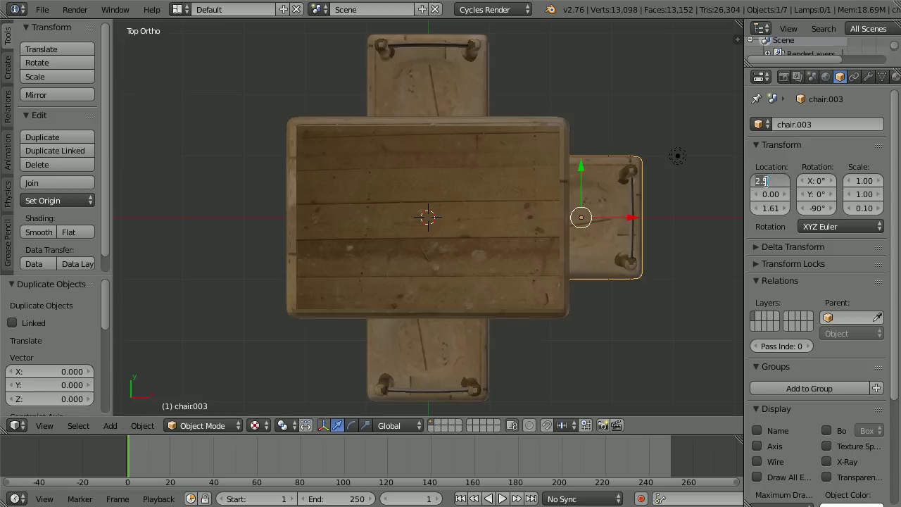
pyautogui.write('-2.5')
pyautogui.press('Return')
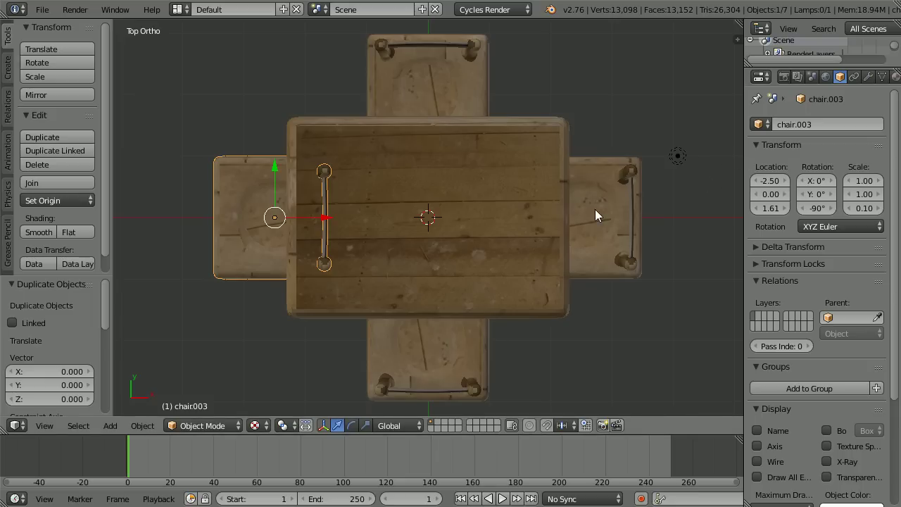
pyautogui.write('r')
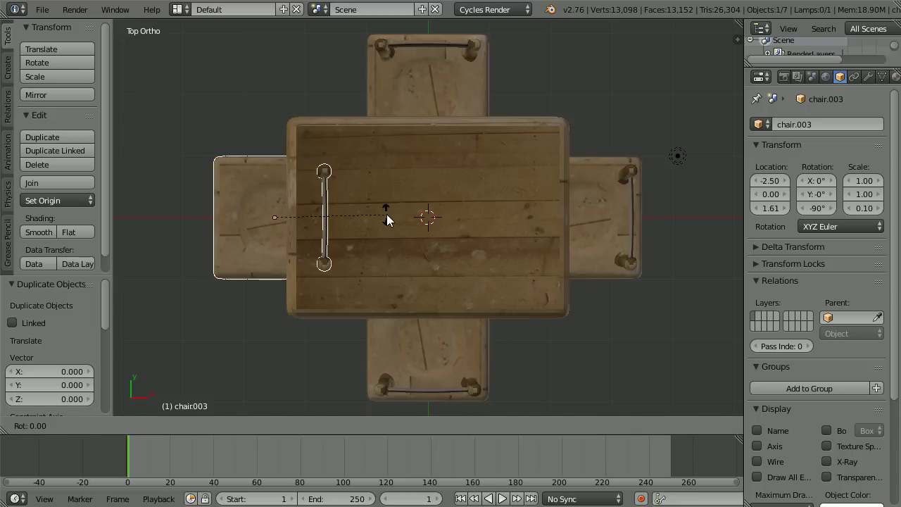
pyautogui.write('180')
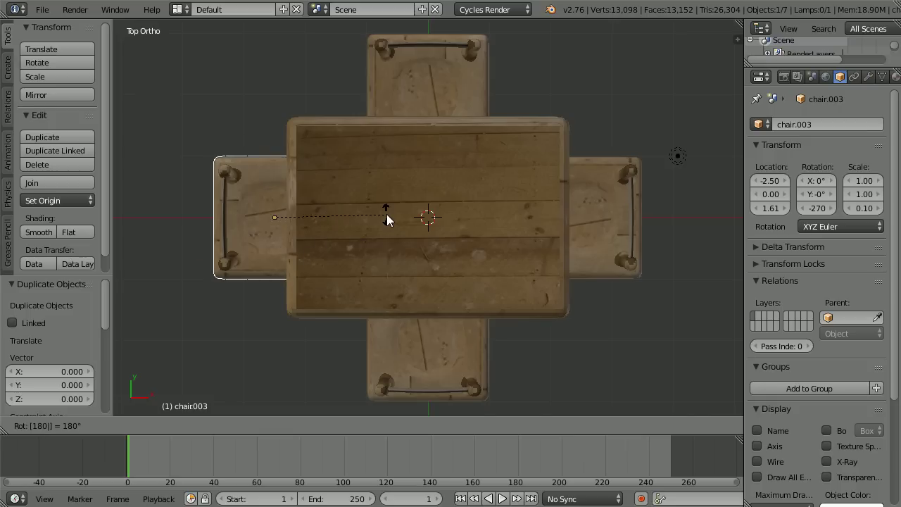
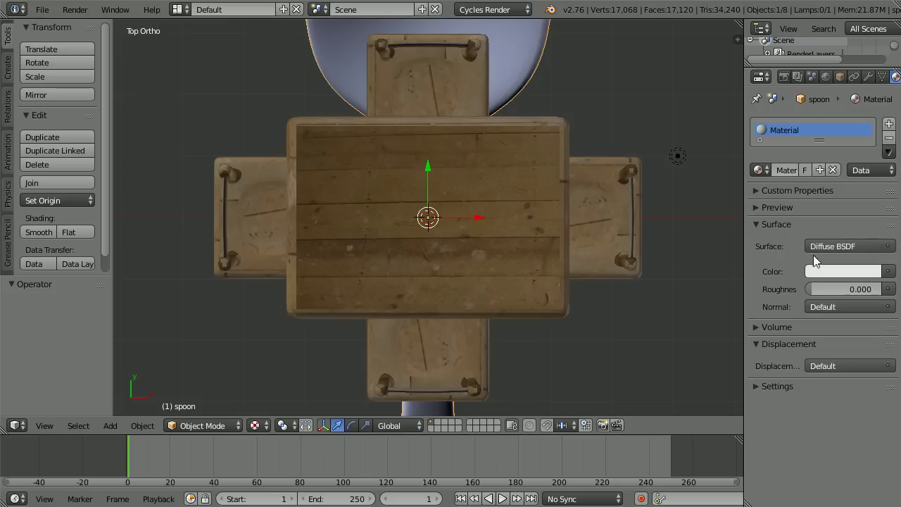
# Give the spoon's material a Glossy BSDF surface with a roughness of 0.1
pyautogui.click(831, 248)
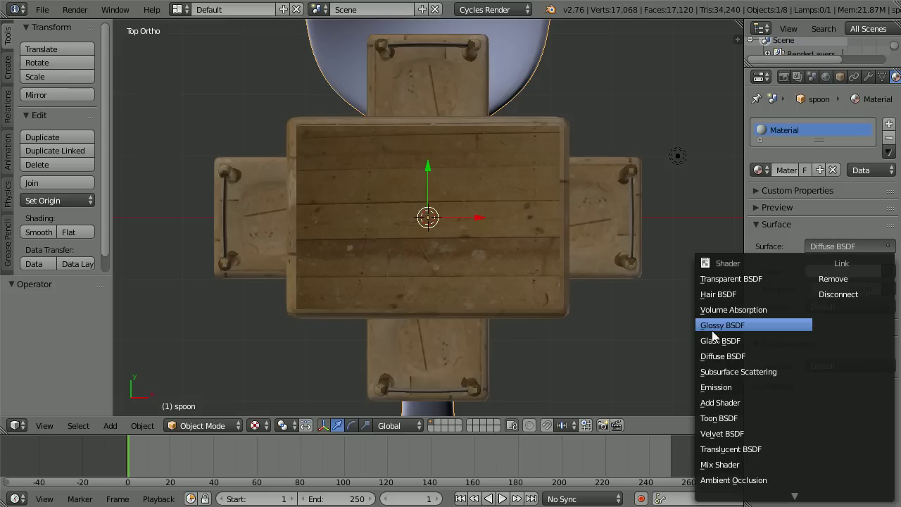
pyautogui.click(757, 325)
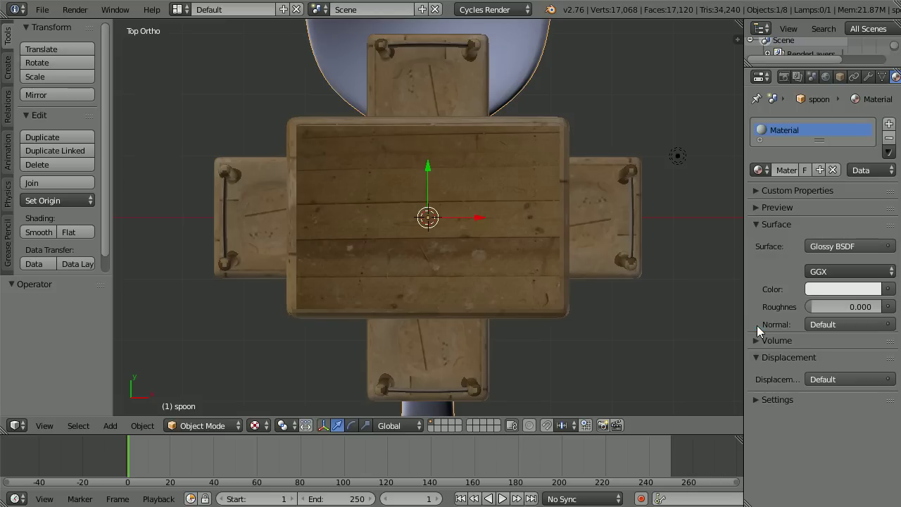
pyautogui.click(839, 308)
pyautogui.press('BackSpace')
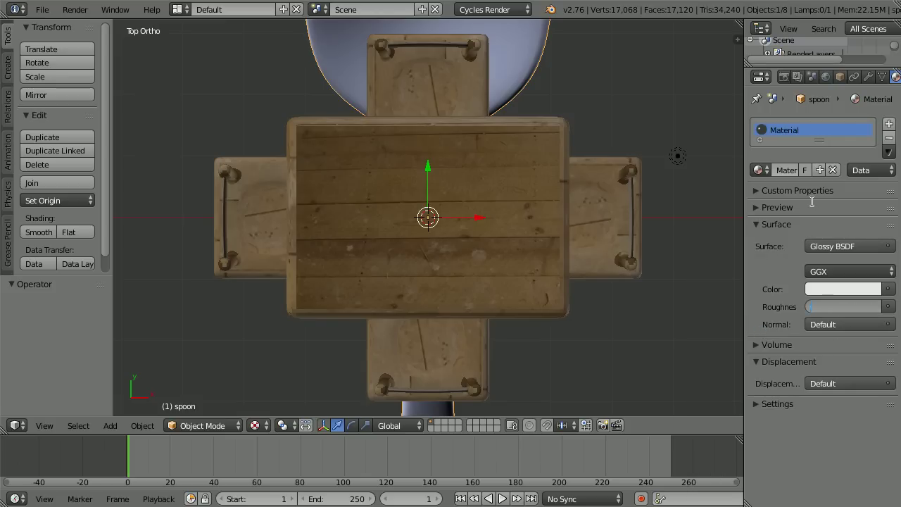
pyautogui.press('Return')
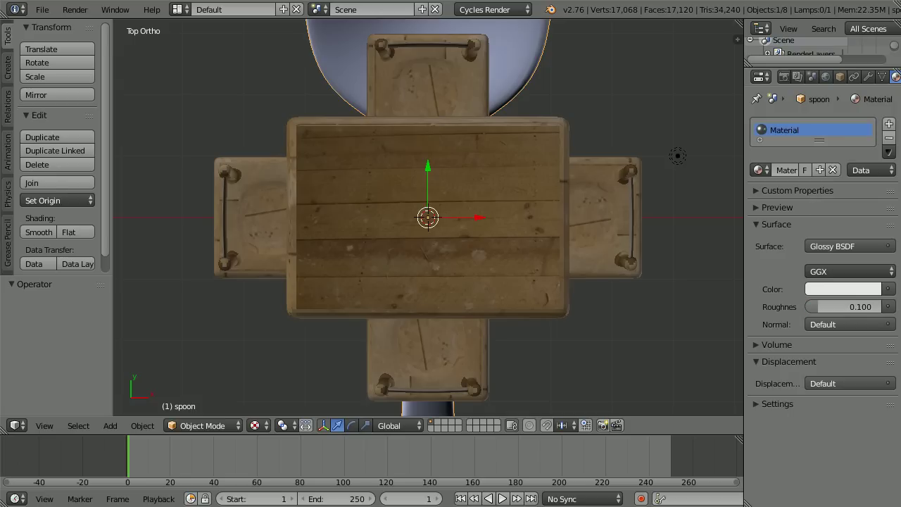
# Rename the spoon's material as metal
pyautogui.click(781, 172)
pyautogui.write('metal')
pyautogui.press('Return')
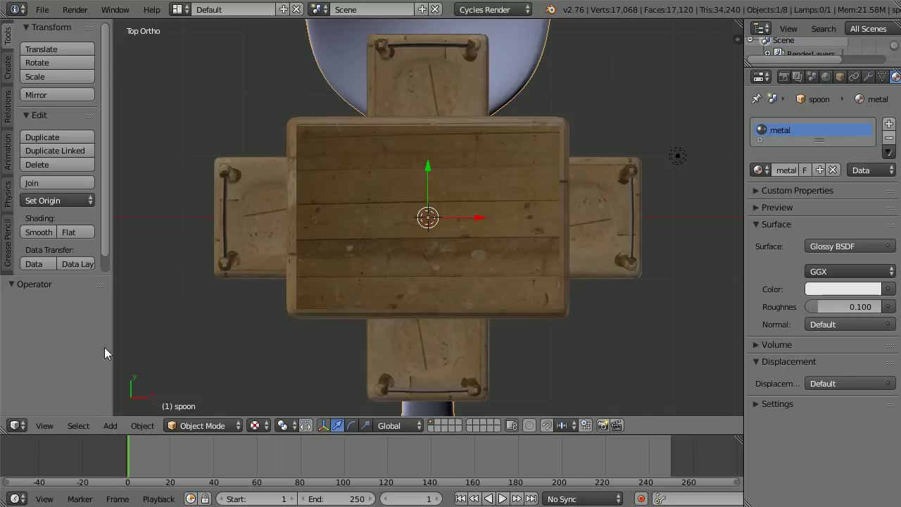
# Scale the spoon uniformly by 0.05 in the right side view
pyautogui.click(45, 427)
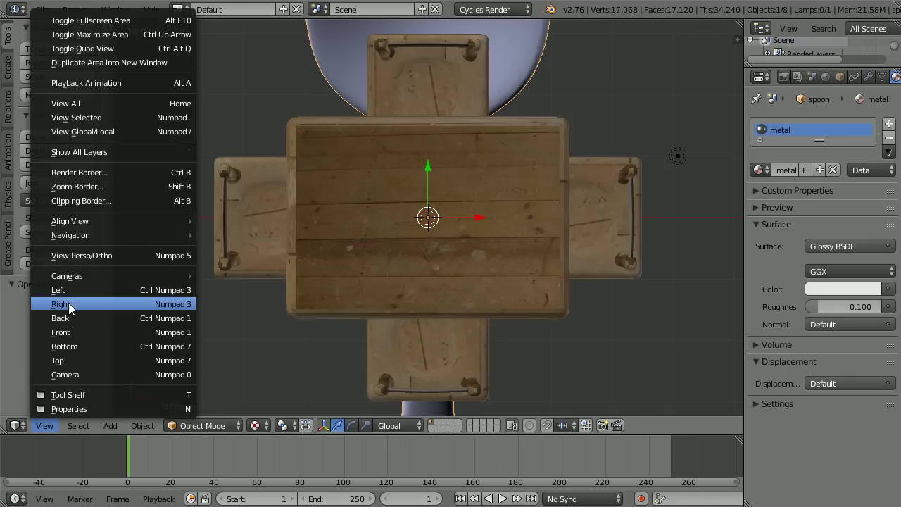
pyautogui.click(112, 303)
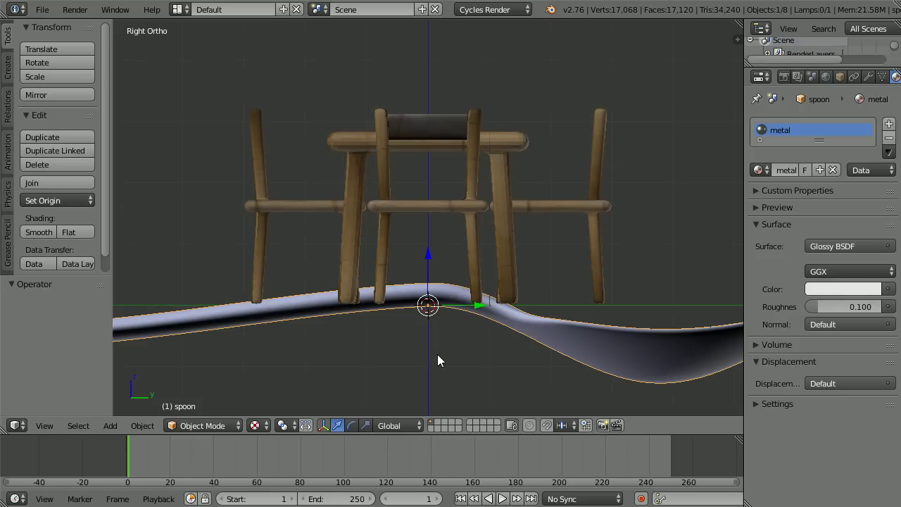
pyautogui.write('s.05')
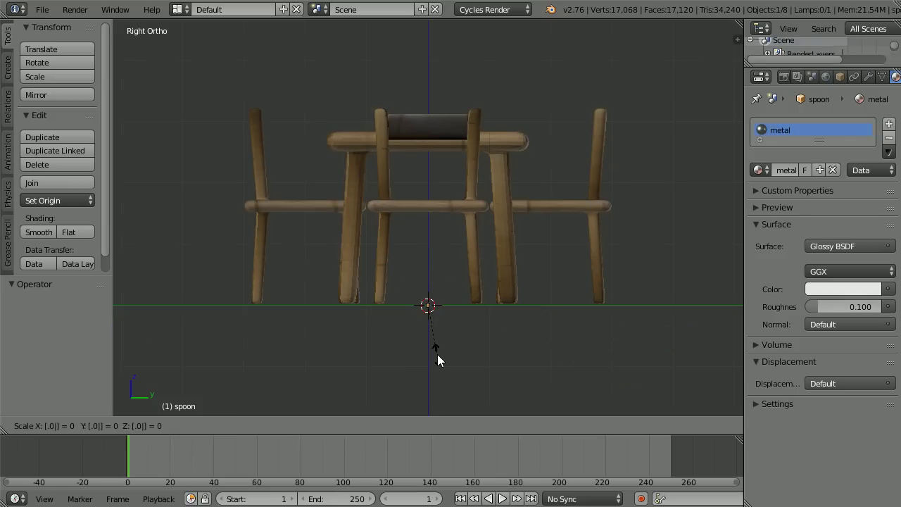
pyautogui.press('Return')
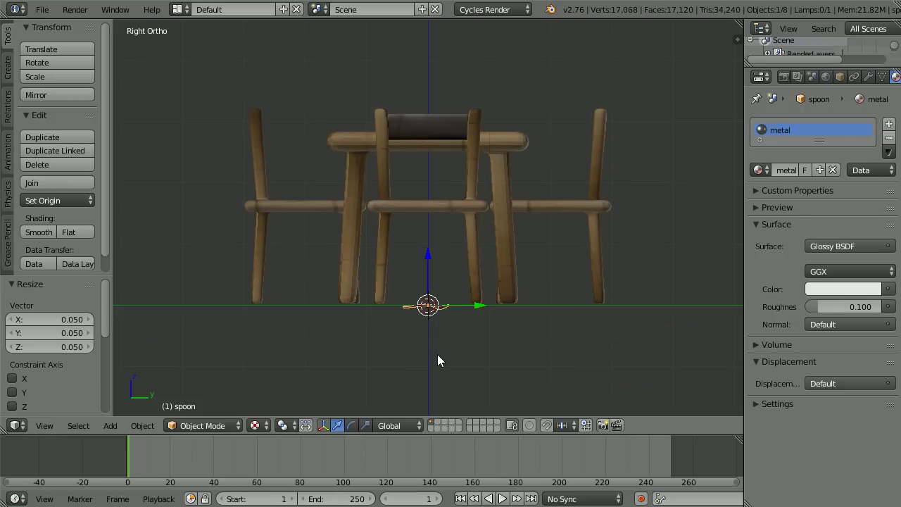
# Hide chair.002, which blocks the side view, and raise the spoon about 2.94 along Z to just above the tabletop
pyautogui.rightClick(414, 134)
pyautogui.moveTo(859, 65); pyautogui.dragTo(859, 176)
pyautogui.click(855, 144)
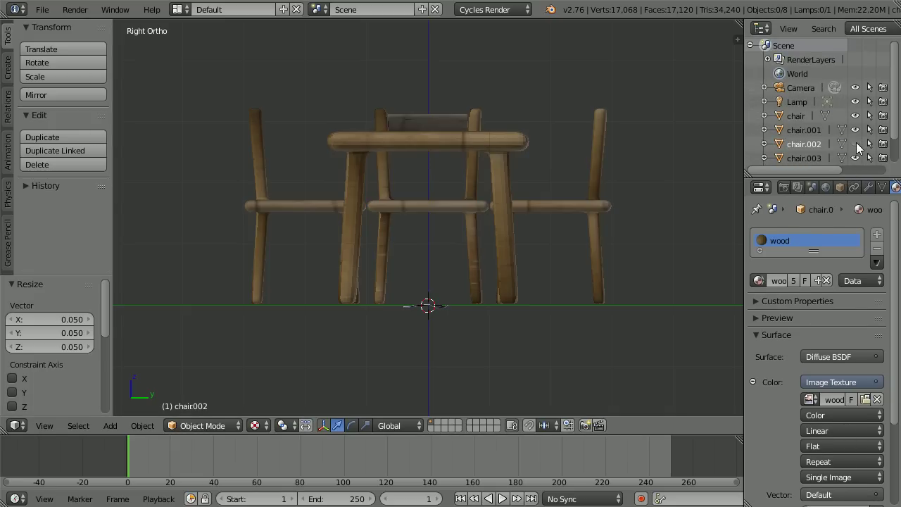
pyautogui.rightClick(447, 304)
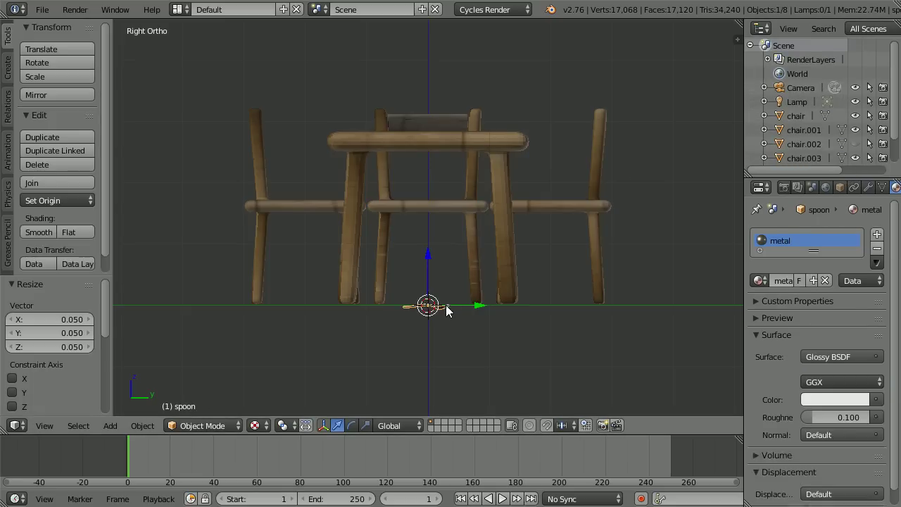
pyautogui.moveTo(428, 255); pyautogui.dragTo(427, 74)
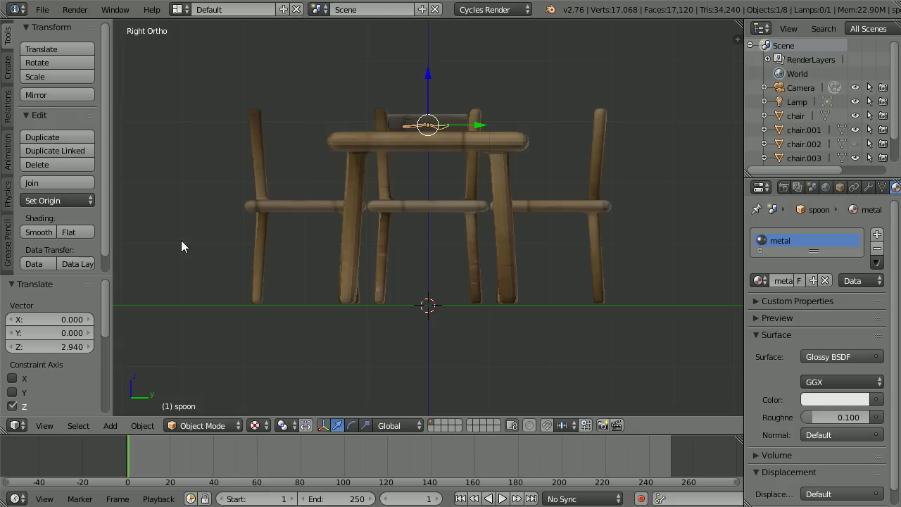
# Lower the spoon about 0.04 along Z onto the tabletop and tilt it about 2° so it lies flat
pyautogui.click(44, 426)
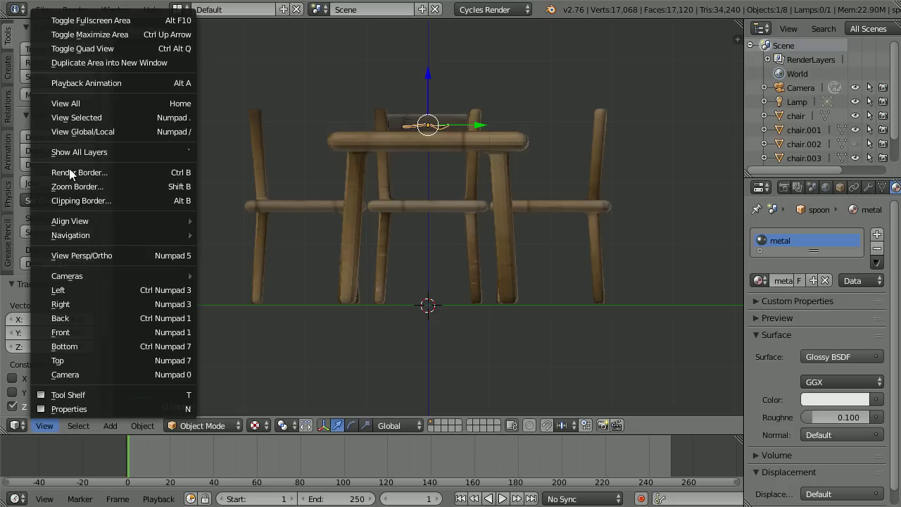
pyautogui.click(133, 116)
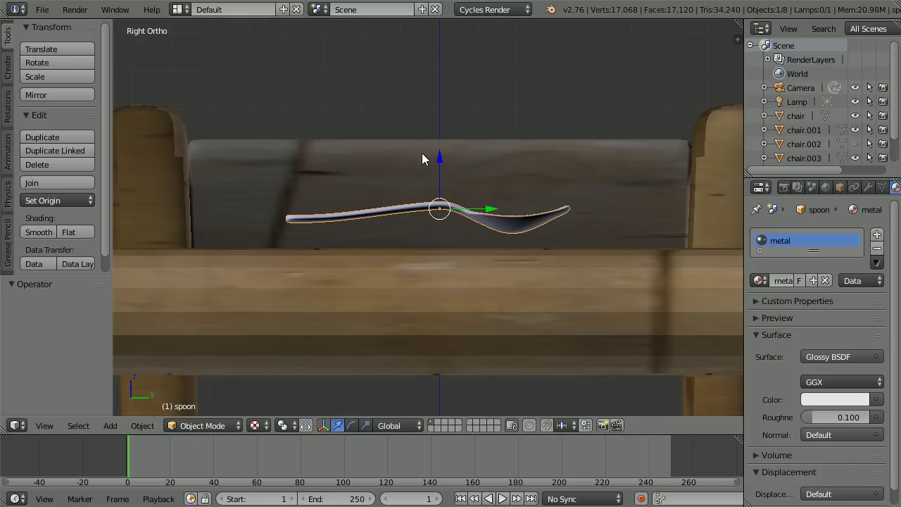
pyautogui.moveTo(438, 157); pyautogui.dragTo(436, 174)
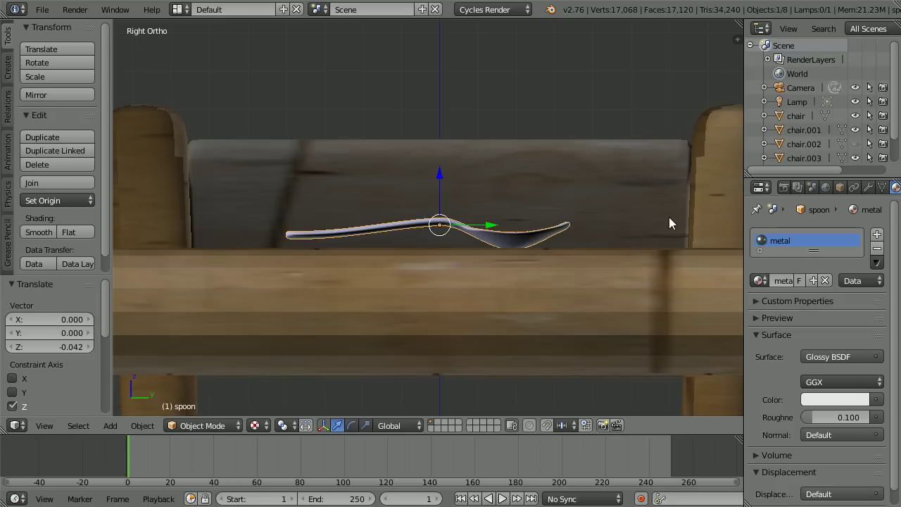
pyautogui.press('r')
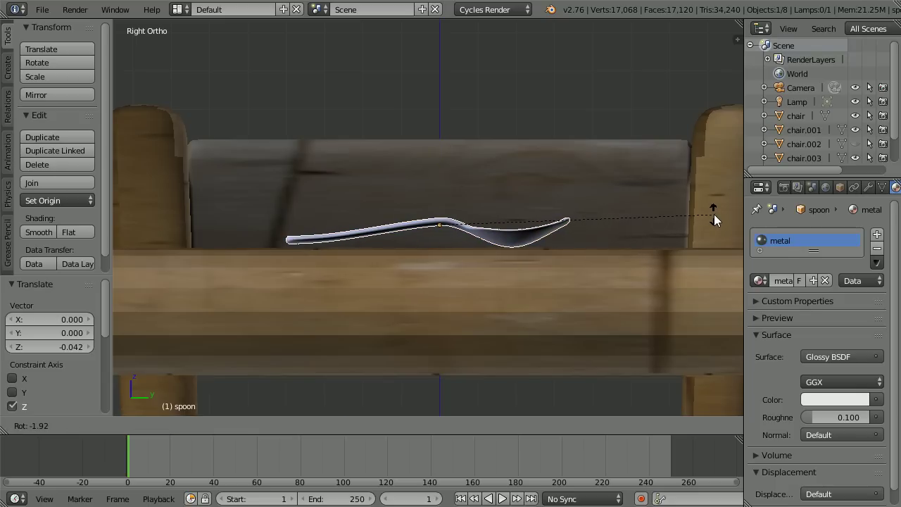
pyautogui.click(715, 211)
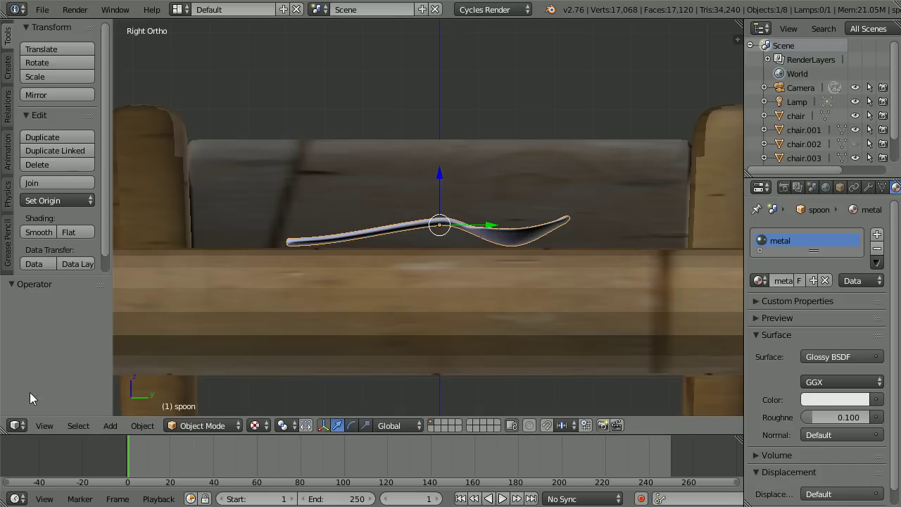
# Move the spoon about -0.69 along the X axis on the table in top view
pyautogui.click(46, 427)
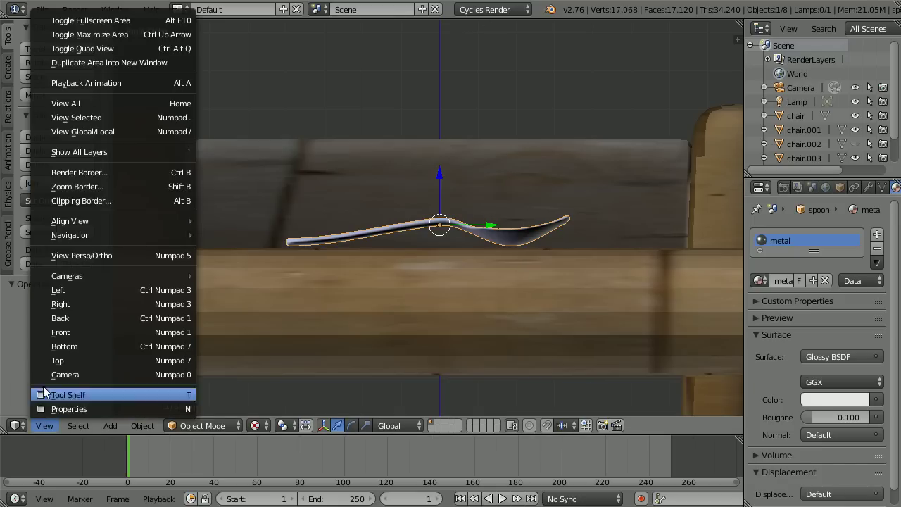
pyautogui.click(111, 358)
pyautogui.scroll(-8, 442, 273)
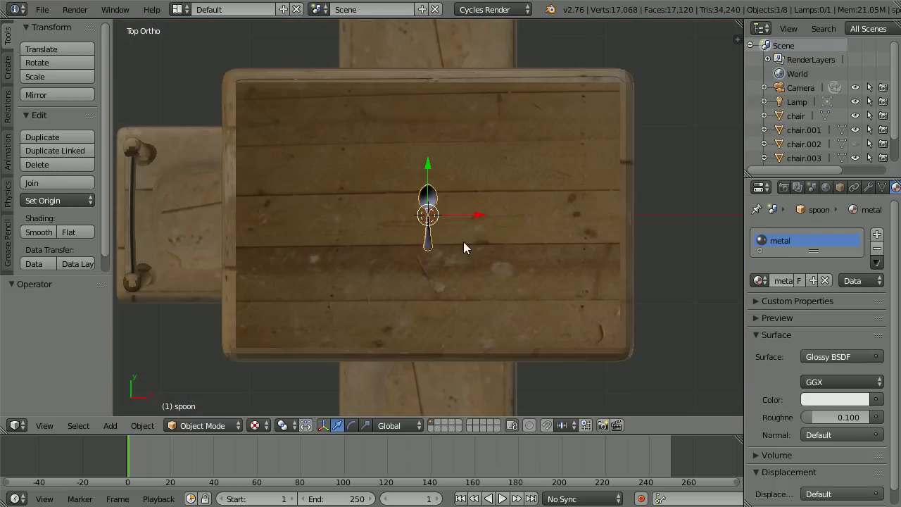
pyautogui.moveTo(478, 214); pyautogui.dragTo(416, 227)
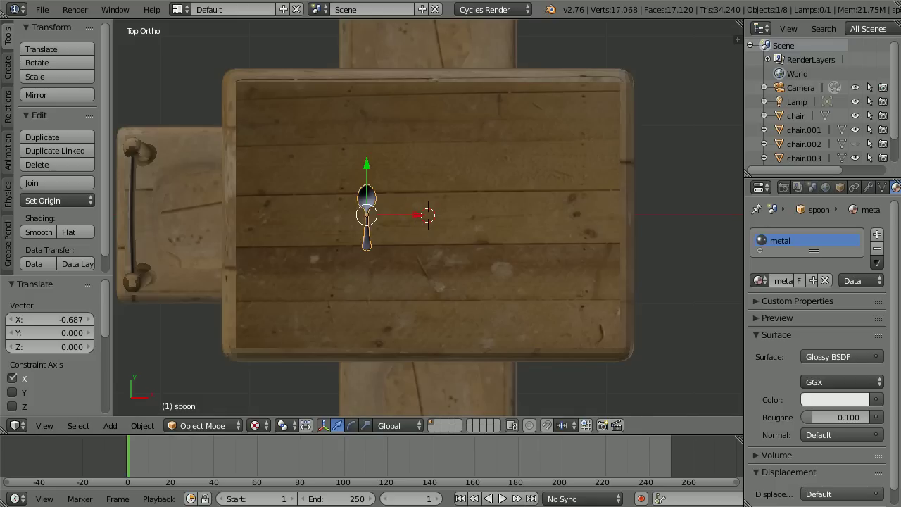
# Append the Cube object, which is the fork, from forkTut25.blend in the cutlery\fork folder
pyautogui.click(43, 9)
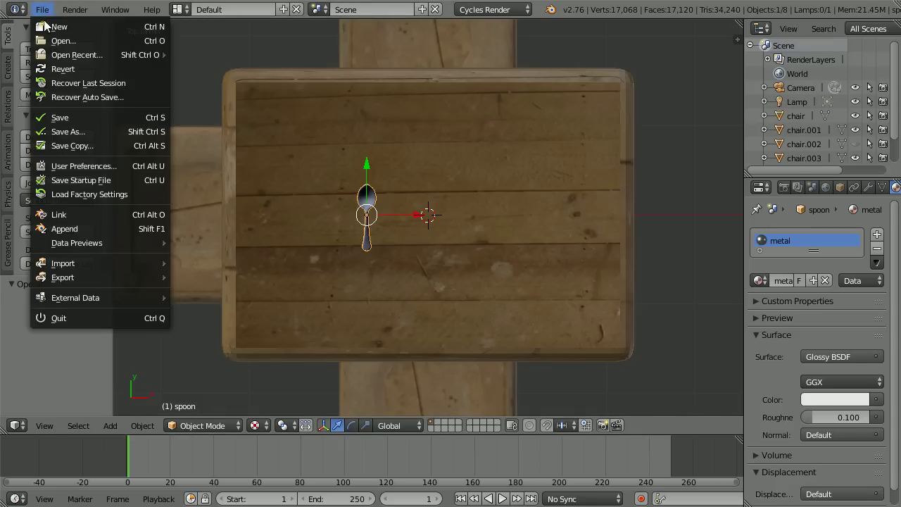
pyautogui.click(101, 228)
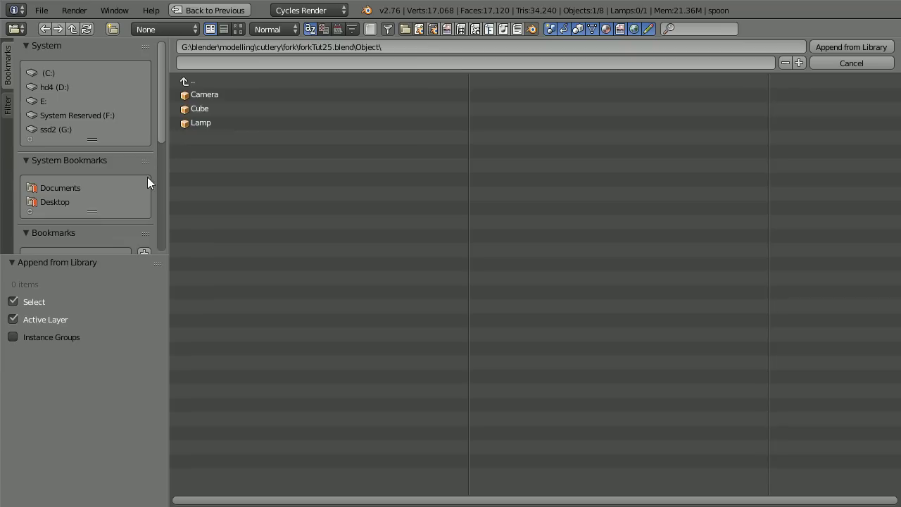
pyautogui.click(190, 81)
pyautogui.click(190, 81)
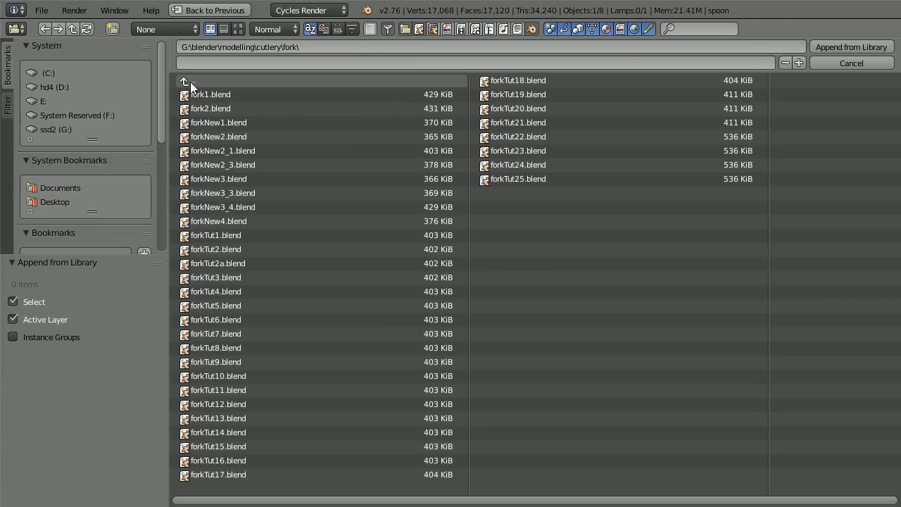
pyautogui.click(541, 181)
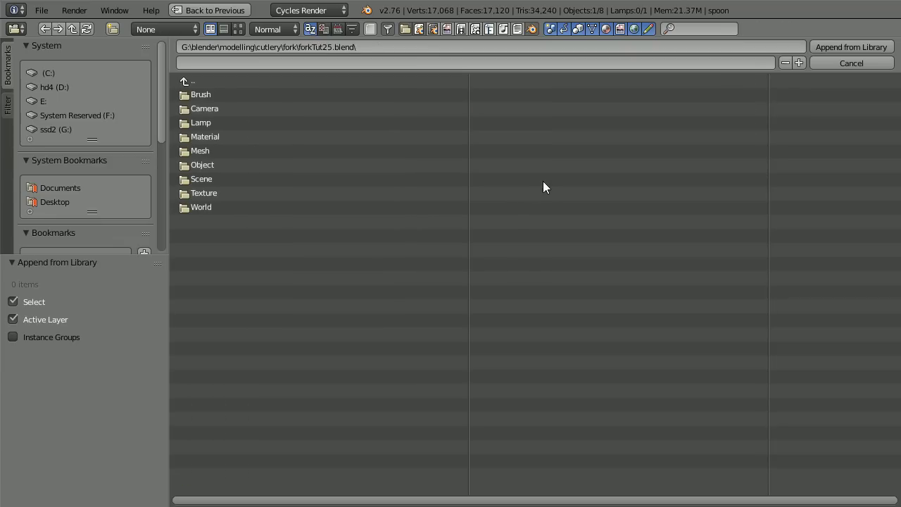
pyautogui.click(193, 164)
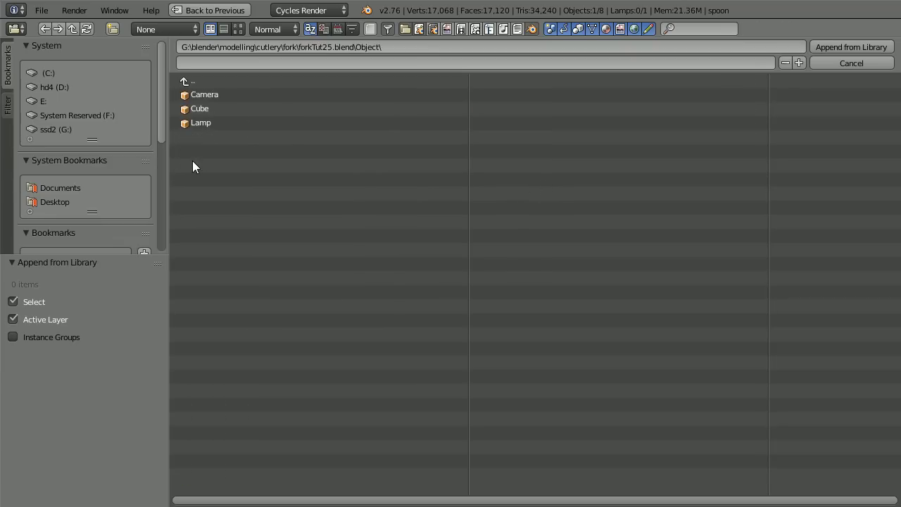
pyautogui.click(198, 109)
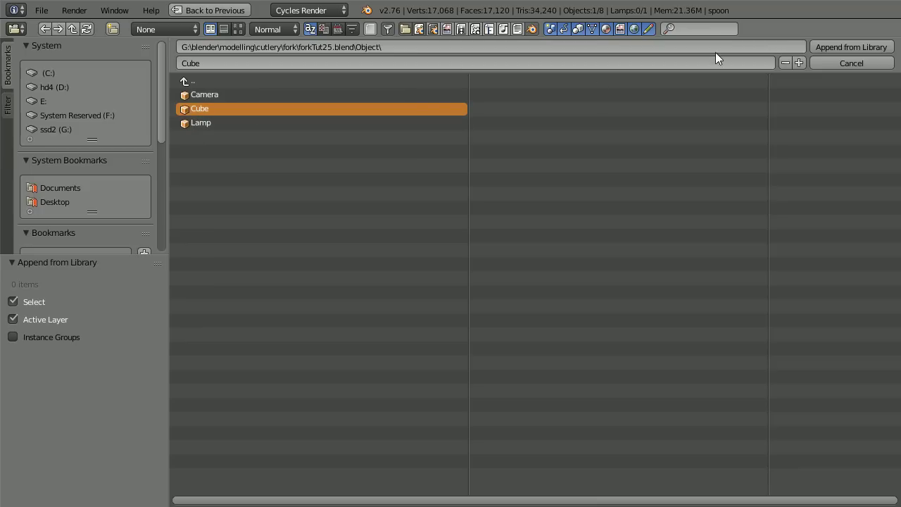
pyautogui.click(843, 48)
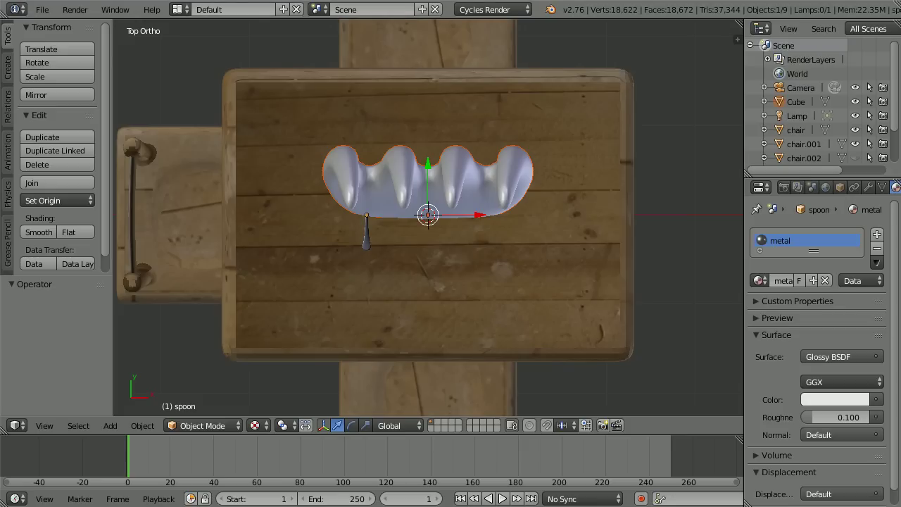
# Make the appended fork object, Cube, active and assign the existing metal material to it
pyautogui.keyDown('shift'); pyautogui.rightClick(564, 223); pyautogui.keyUp('shift')
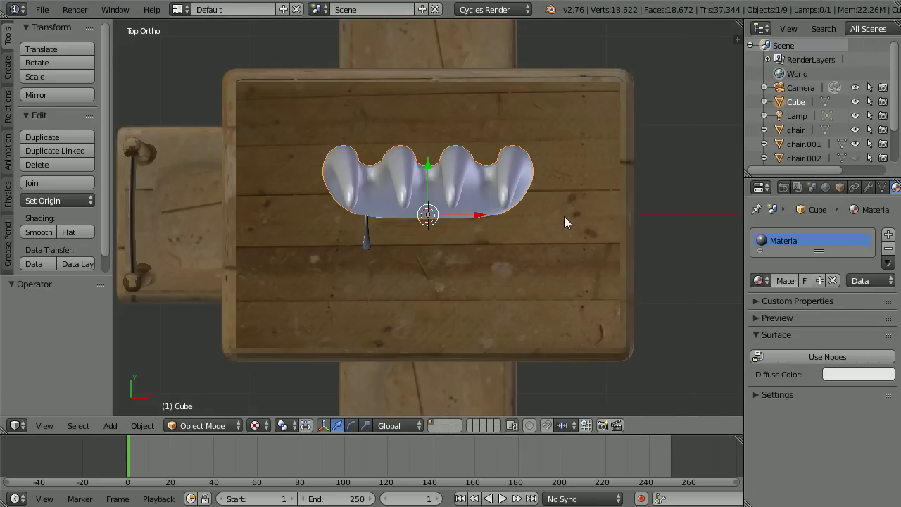
pyautogui.click(759, 281)
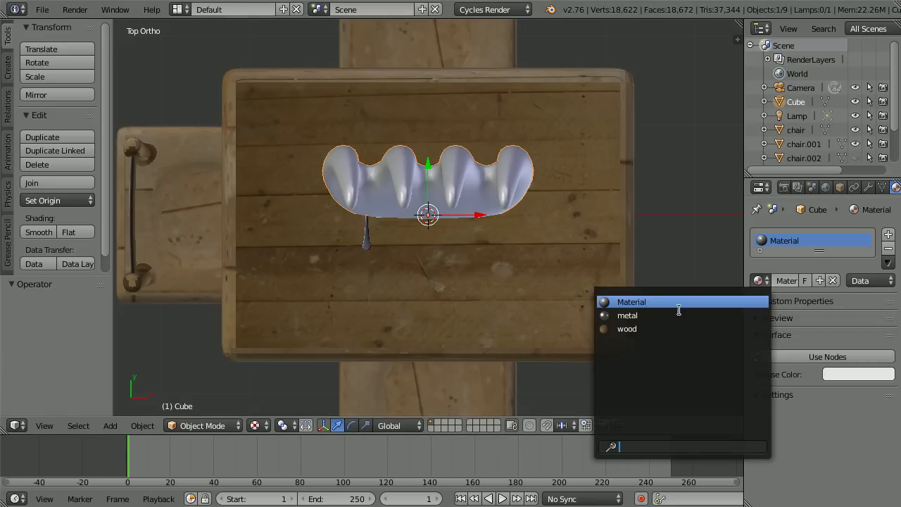
pyautogui.click(628, 316)
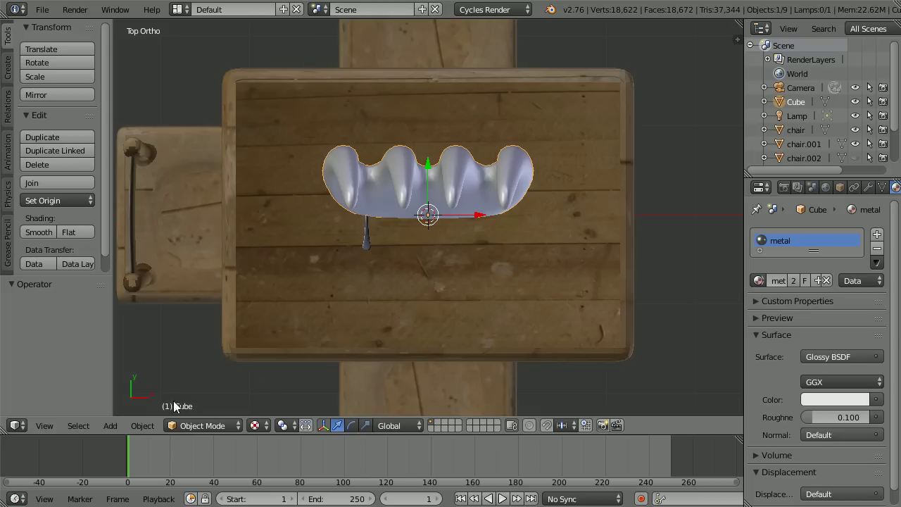
# Scale the fork uniformly by 0.06 in the right side view
pyautogui.click(44, 426)
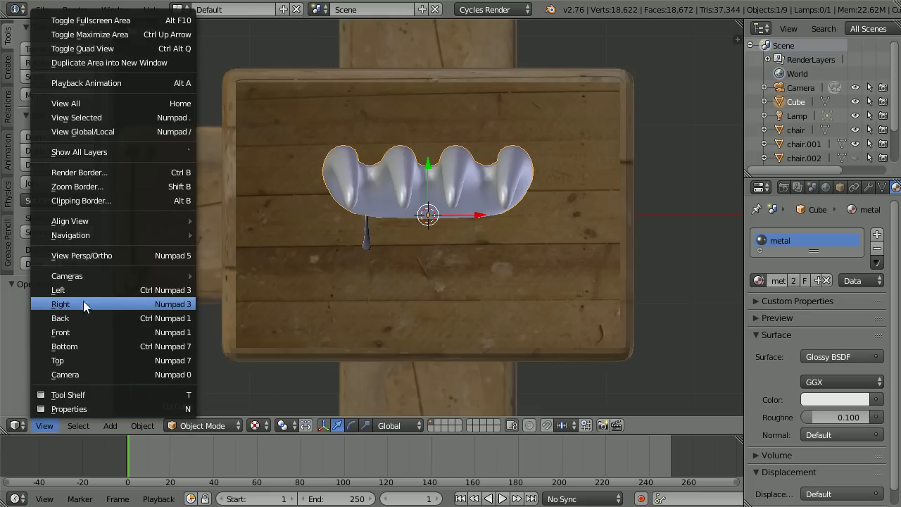
pyautogui.click(118, 304)
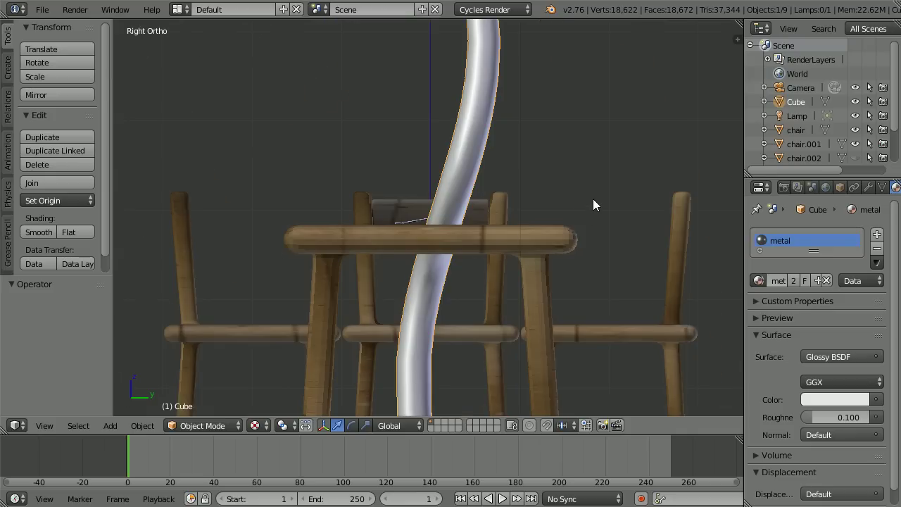
pyautogui.write('s.06')
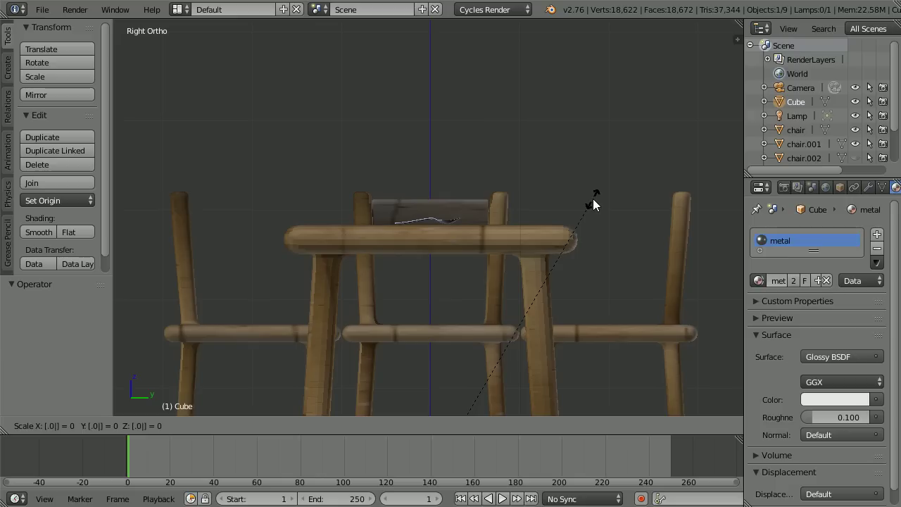
pyautogui.press('Return')
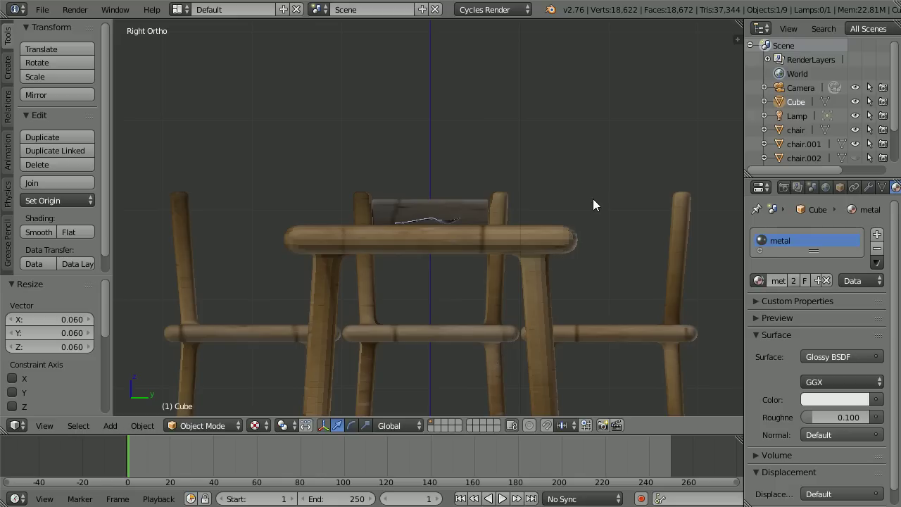
# Set the Cube object's X rotation to -90° and rename it fork
pyautogui.keyDown('shift'); pyautogui.scroll(-5, 583, 201); pyautogui.keyUp('shift')
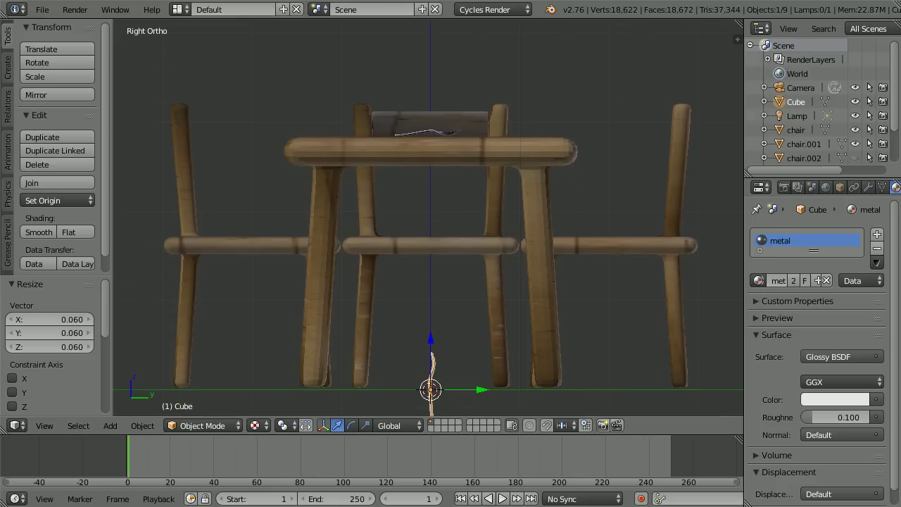
pyautogui.click(842, 191)
pyautogui.click(810, 292)
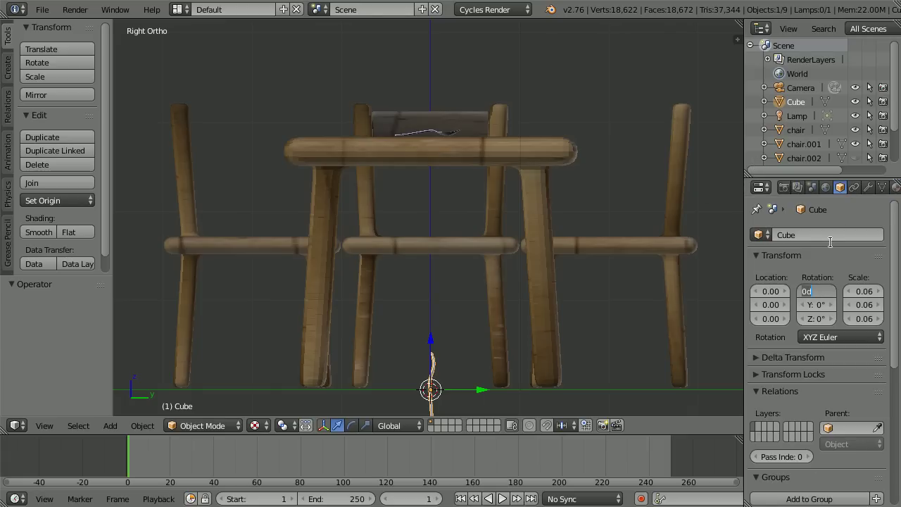
pyautogui.write('-9')
pyautogui.press('Return')
pyautogui.click(794, 238)
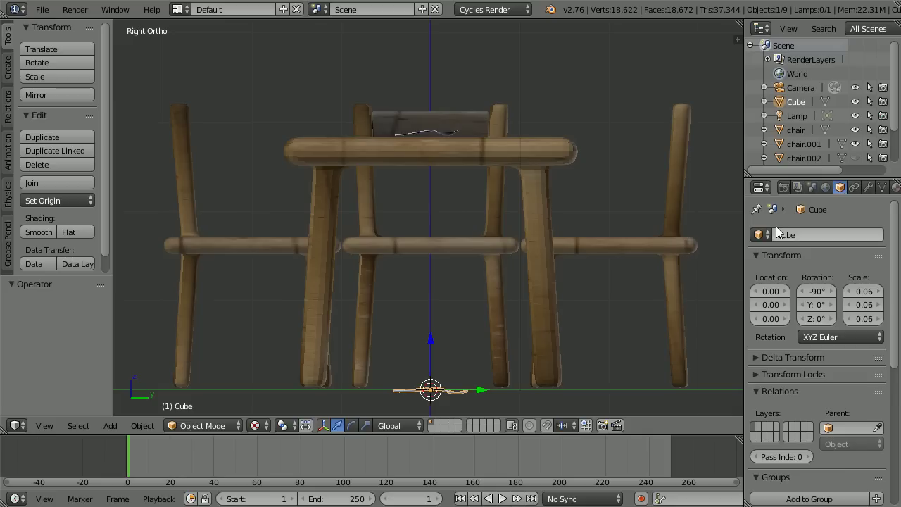
pyautogui.write('fork')
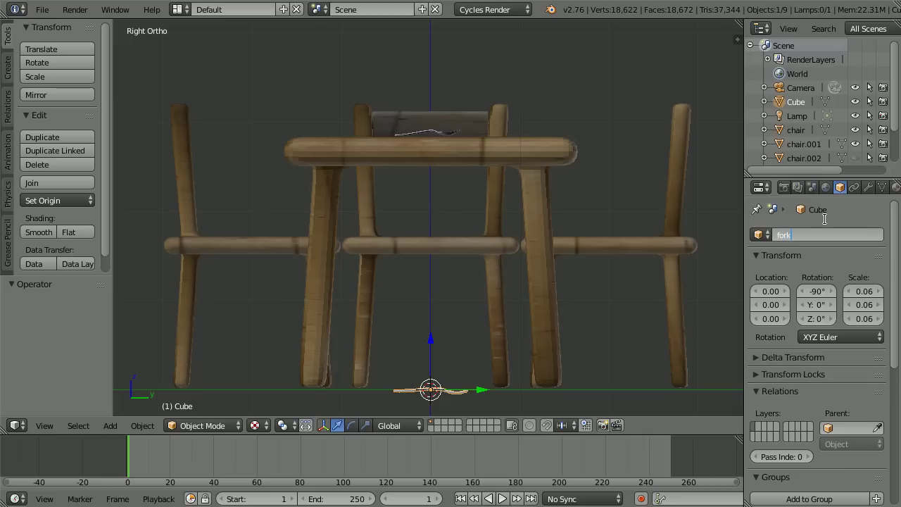
pyautogui.press('Return')
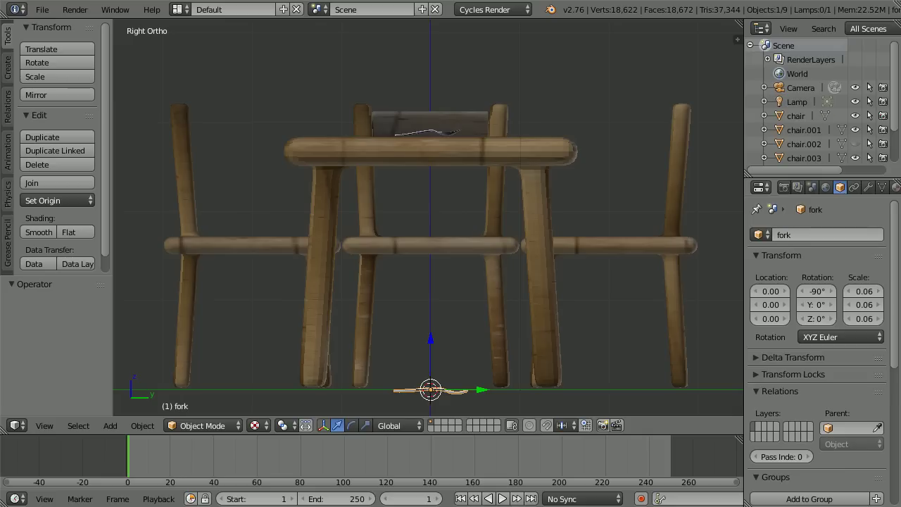
# Raise the fork to about 2.87 along Z at the tabletop and tilt it about 2° so it lies flat
pyautogui.moveTo(430, 340); pyautogui.dragTo(455, 80)
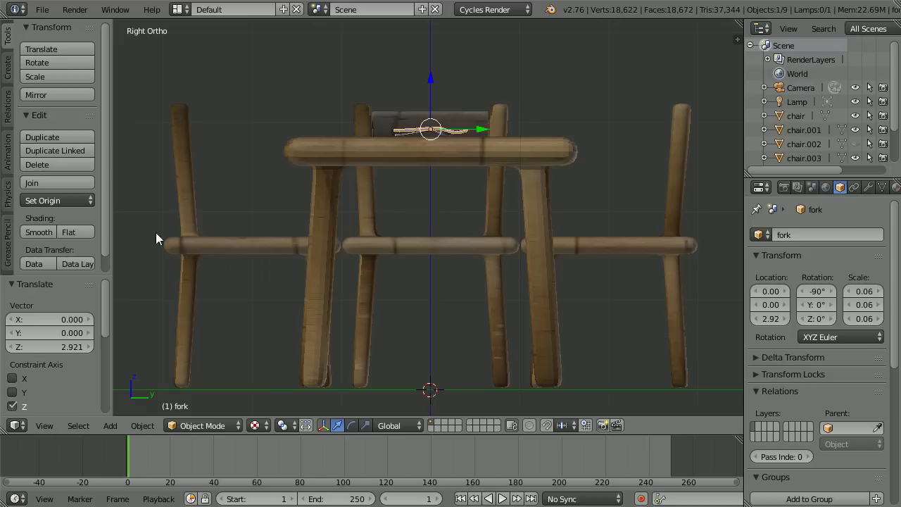
pyautogui.click(44, 425)
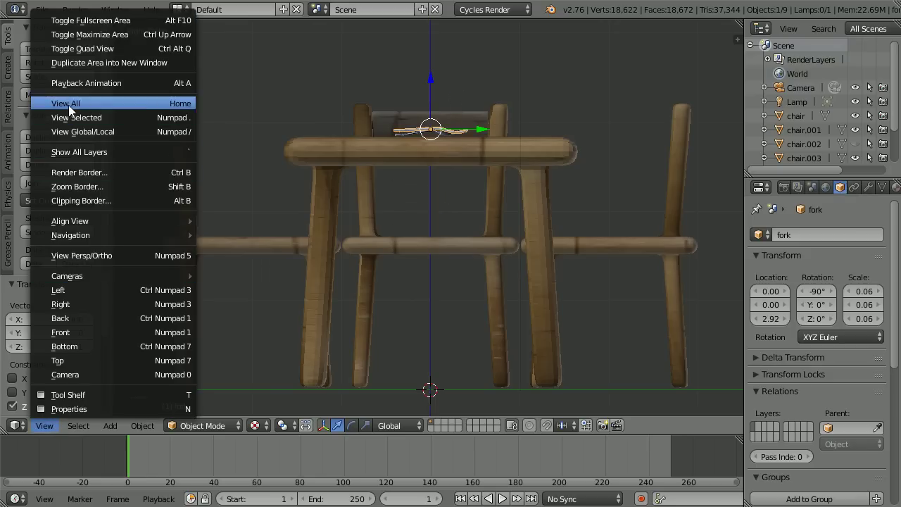
pyautogui.click(133, 117)
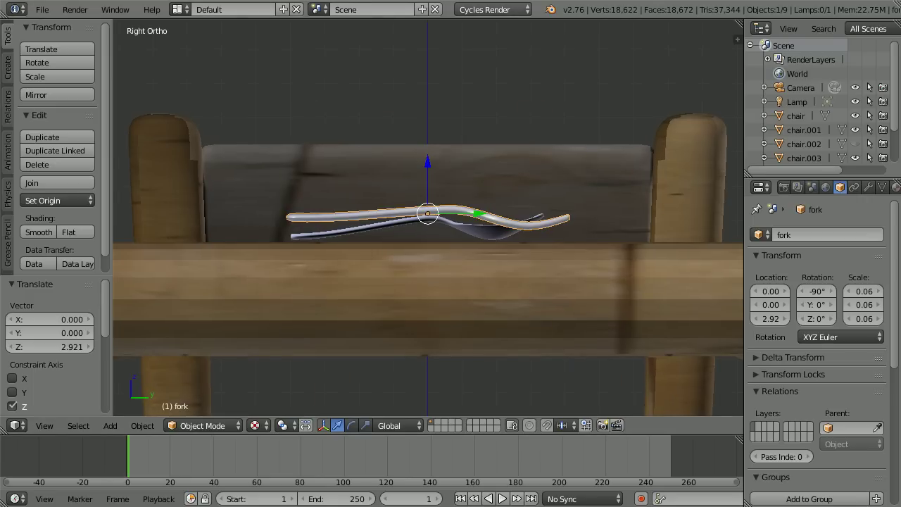
pyautogui.moveTo(429, 163); pyautogui.dragTo(438, 179)
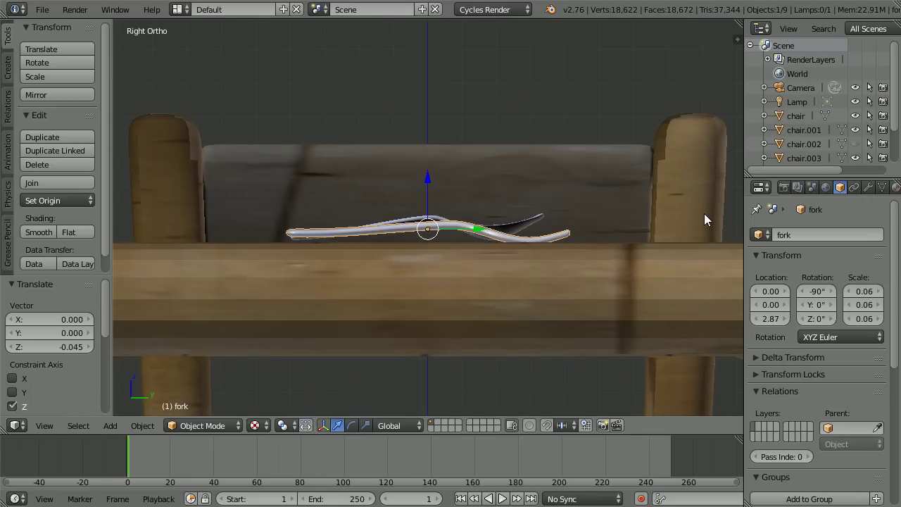
pyautogui.press('r')
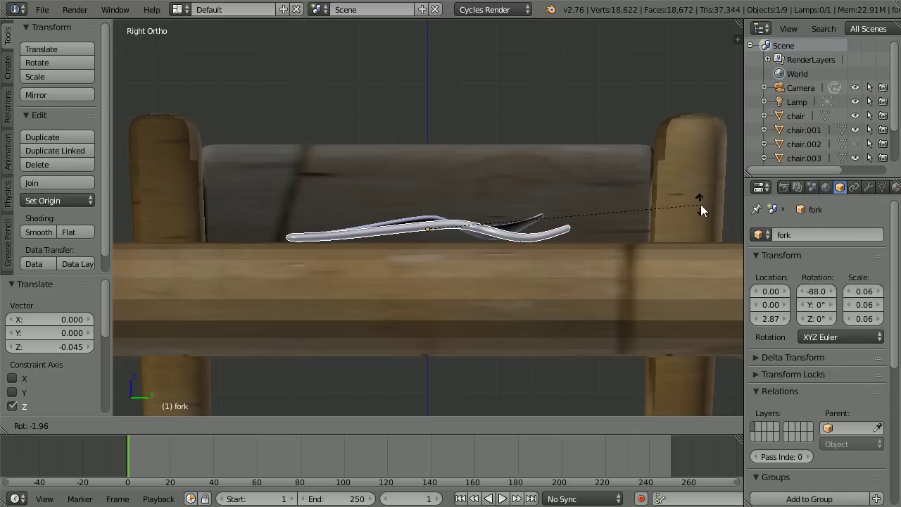
pyautogui.click(700, 204)
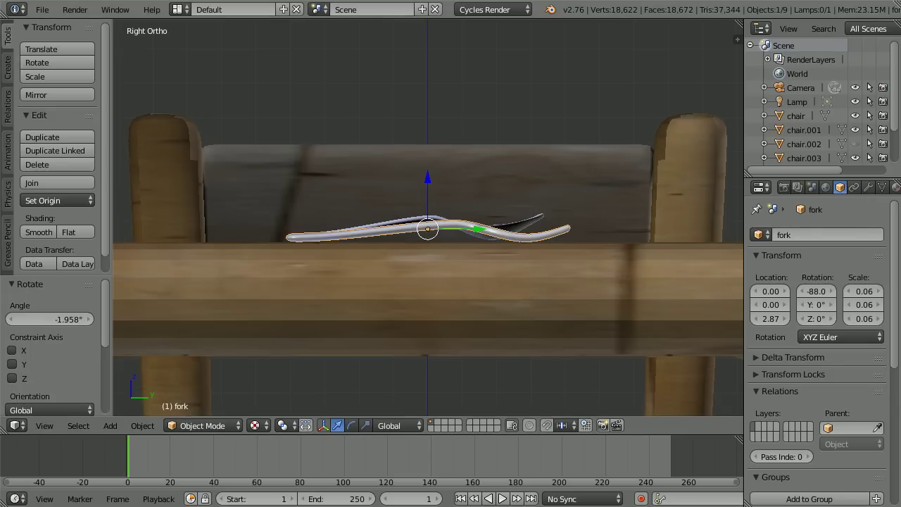
# Append the knife object from knifeTut27a.blend in the cutlery\knife folder
pyautogui.click(42, 10)
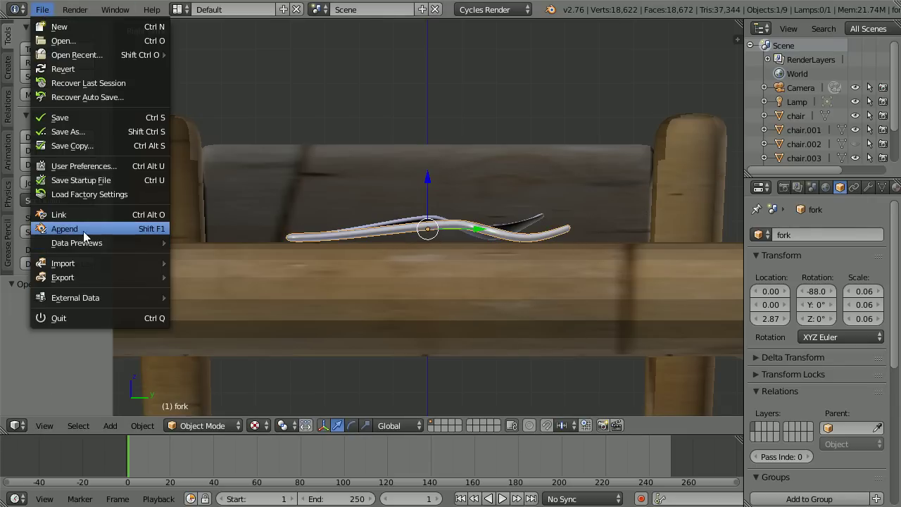
pyautogui.click(108, 231)
pyautogui.click(189, 81)
pyautogui.click(190, 81)
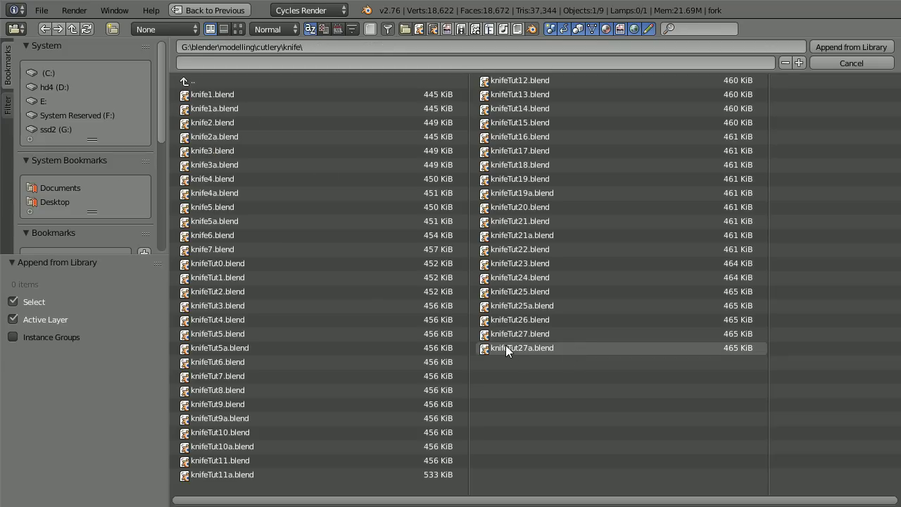
pyautogui.click(542, 348)
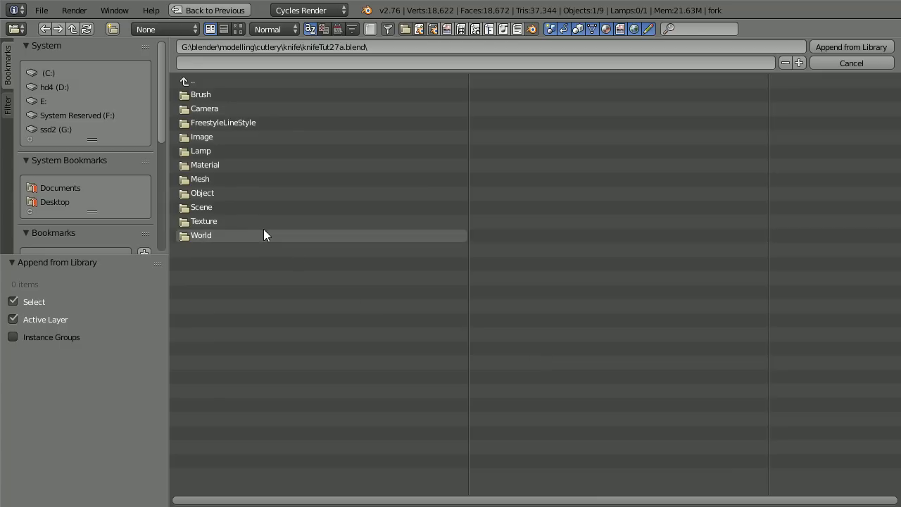
pyautogui.click(208, 194)
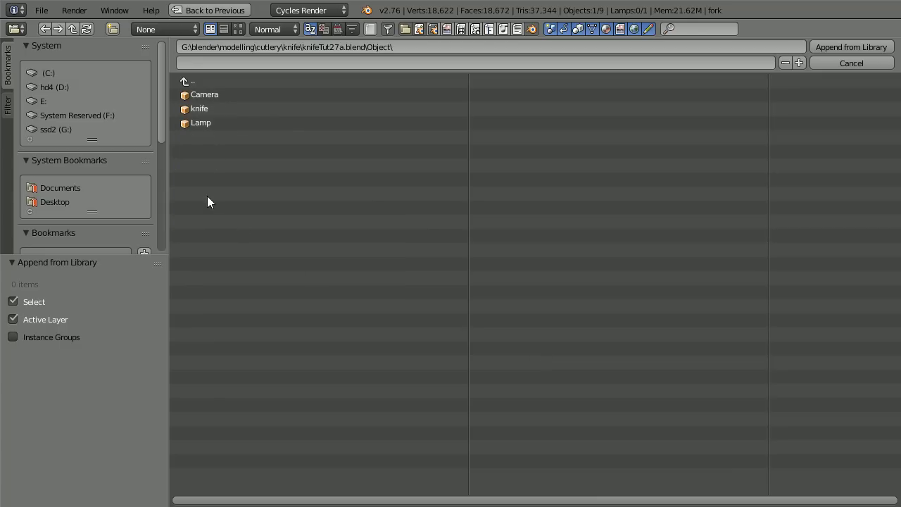
pyautogui.click(201, 108)
pyautogui.click(823, 46)
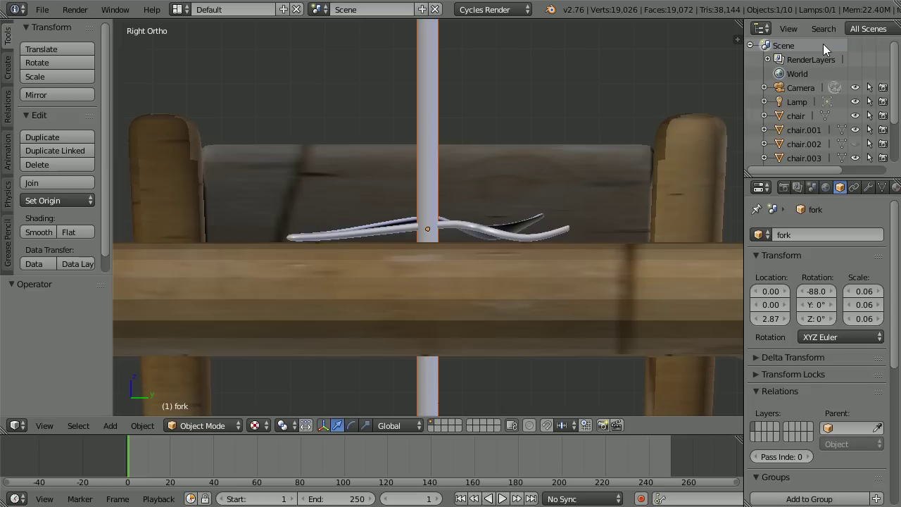
# Scale the appended knife uniformly by 0.1 and rotate it 90° in the right side view so it is horizontal
pyautogui.scroll(-6, 486, 173)
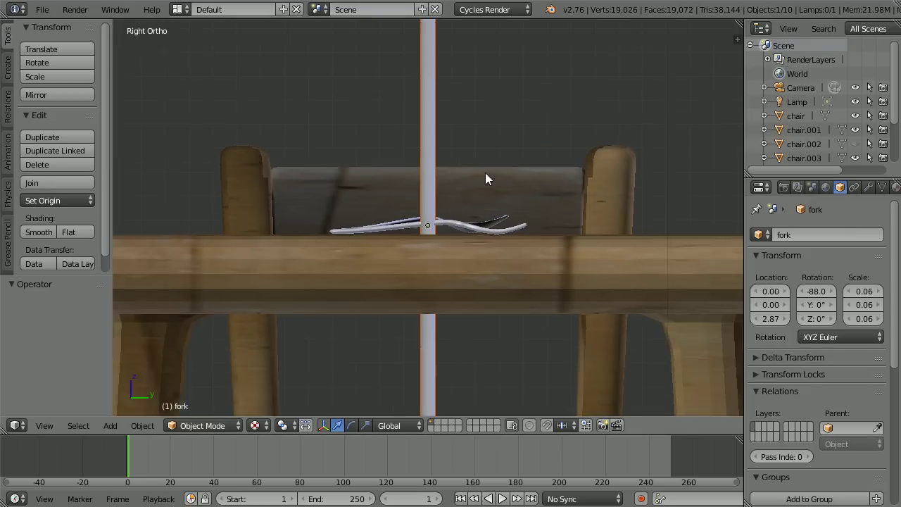
pyautogui.scroll(-5, 462, 227)
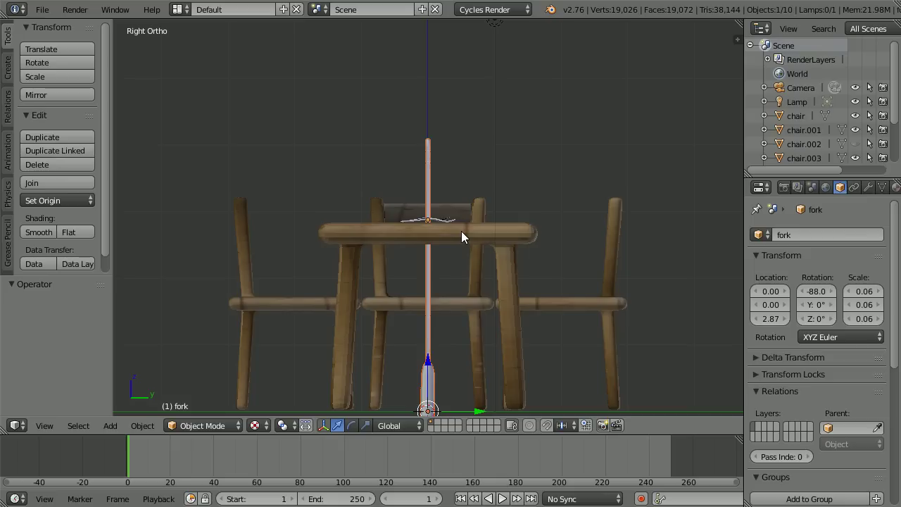
pyautogui.rightClick(428, 394)
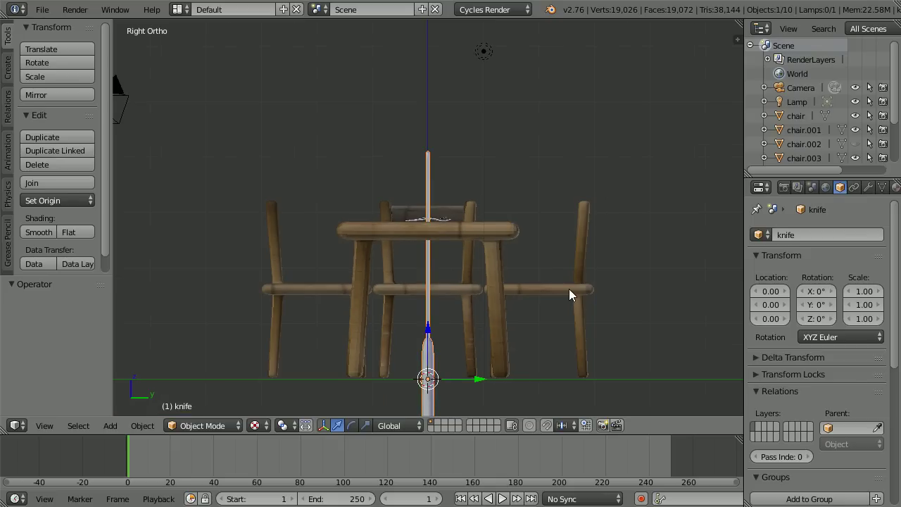
pyautogui.press('s')
pyautogui.write('.1')
pyautogui.press('Return')
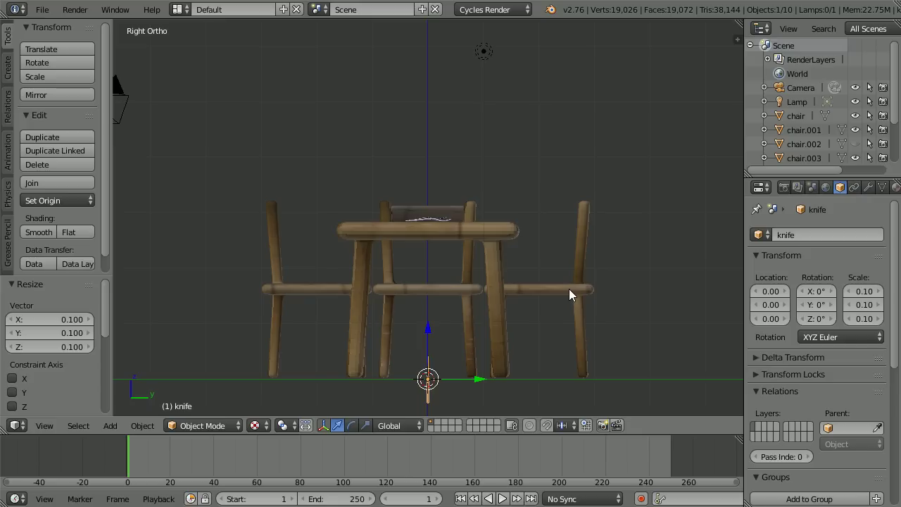
pyautogui.write('r90')
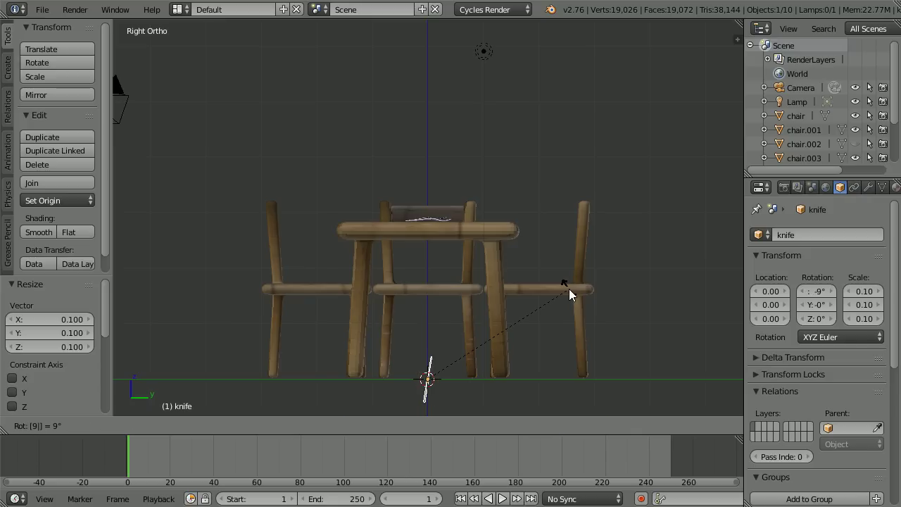
pyautogui.press('Return')
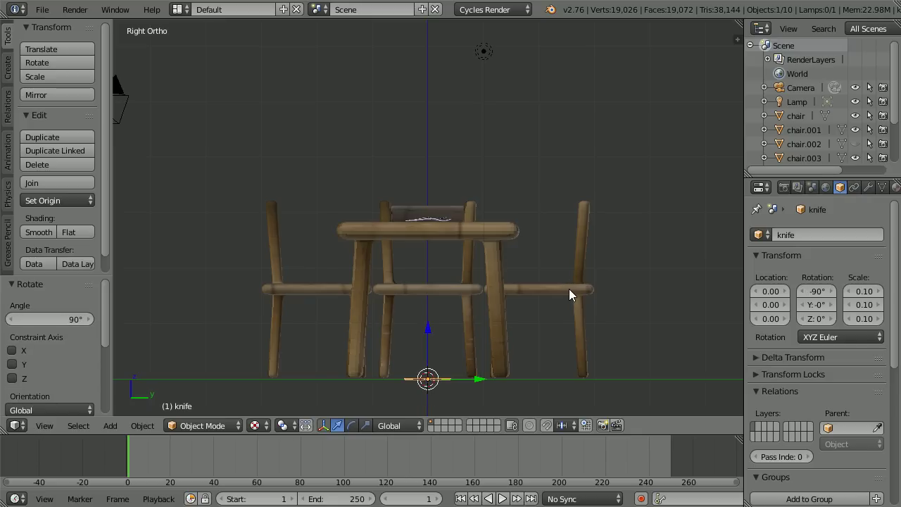
# Raise the knife to about 2.85 along Z so it rests on the tabletop
pyautogui.moveTo(429, 329); pyautogui.dragTo(436, 166)
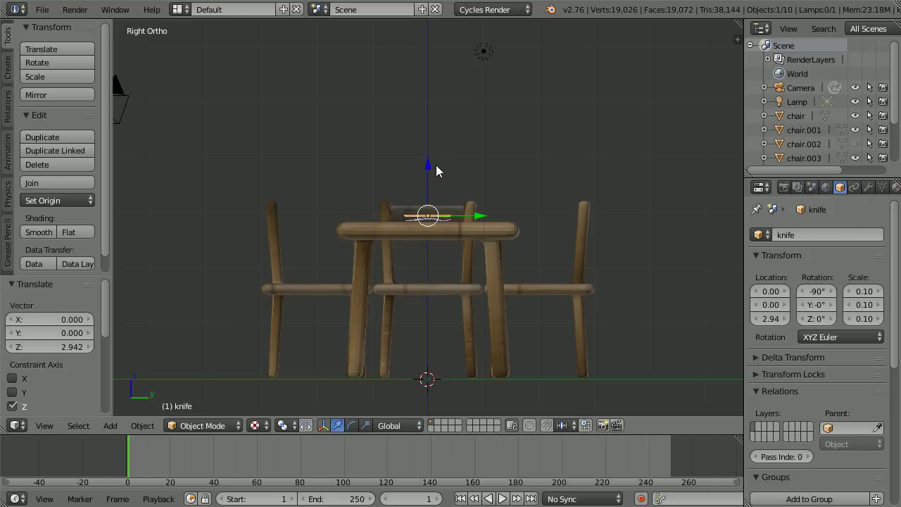
pyautogui.click(46, 425)
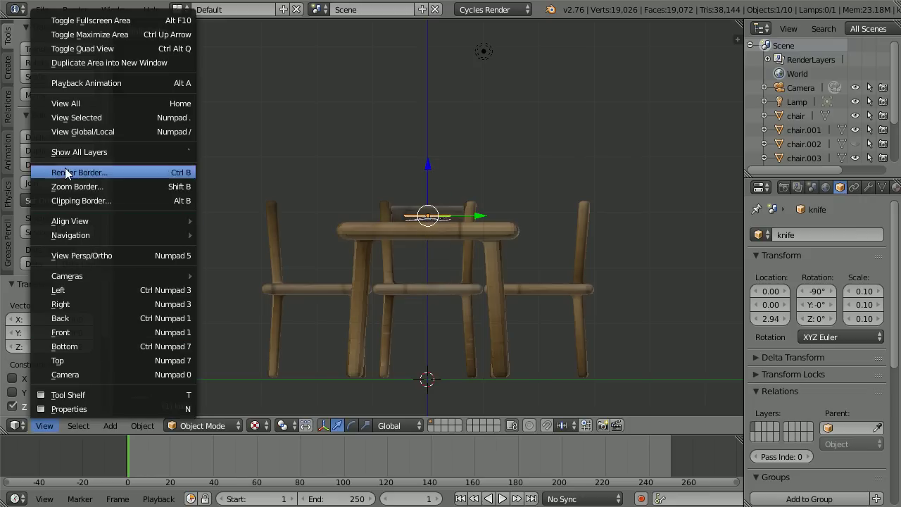
pyautogui.click(118, 117)
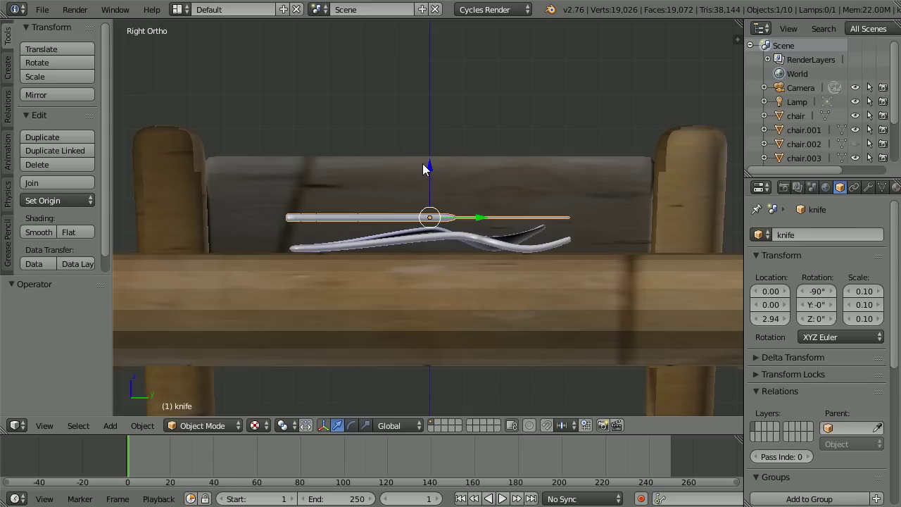
pyautogui.moveTo(429, 167); pyautogui.dragTo(440, 195)
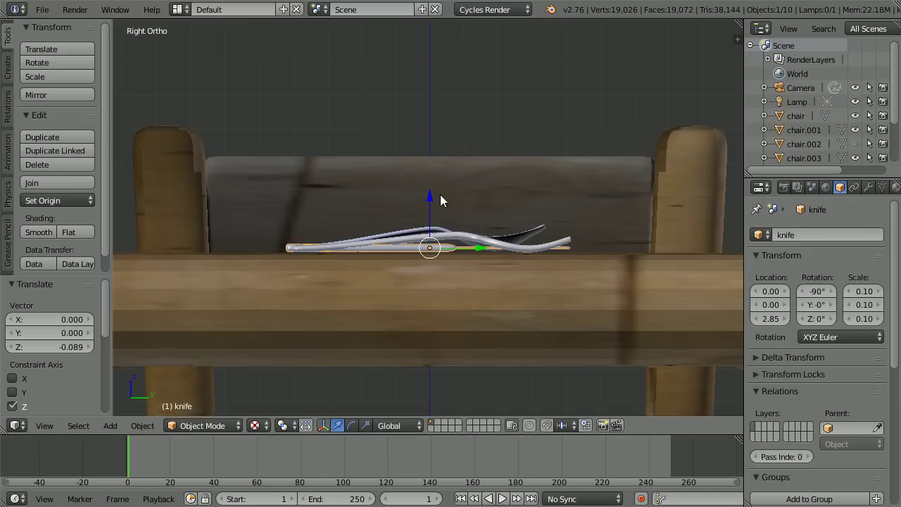
# Assign the existing metal material to the knife in place of its default material
pyautogui.click(895, 188)
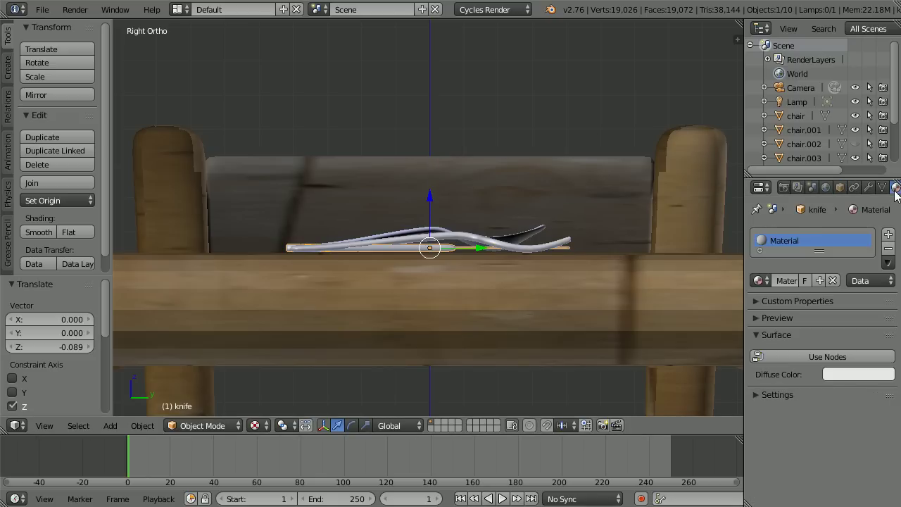
pyautogui.click(759, 280)
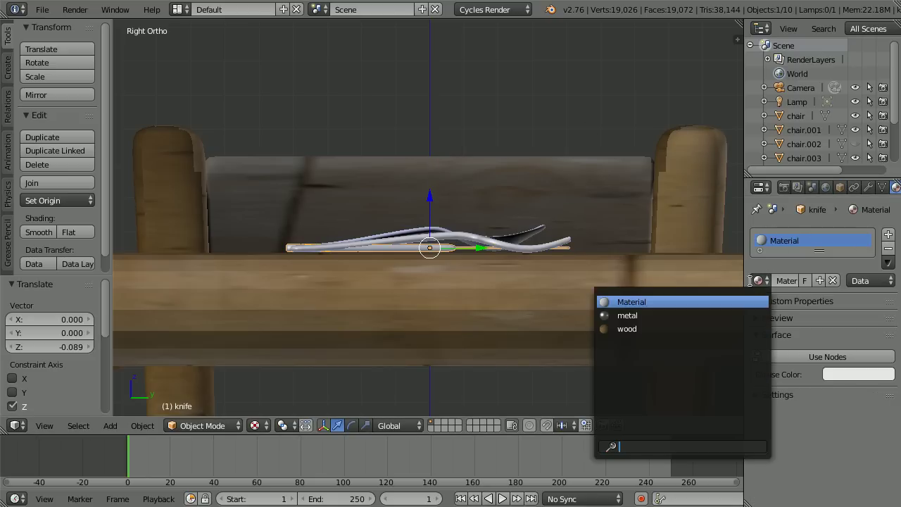
pyautogui.click(668, 320)
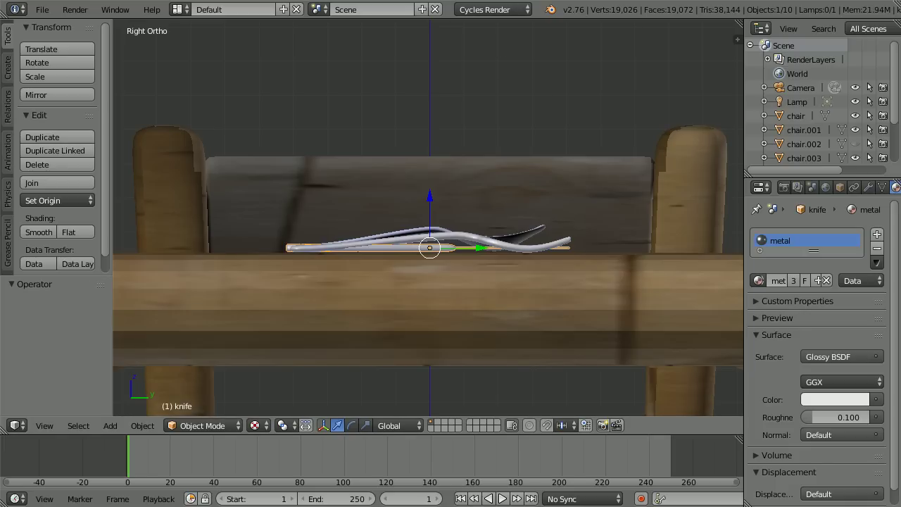
# Set the knife's X location to 0.5 in the top view so it lies beside the fork
pyautogui.click(45, 425)
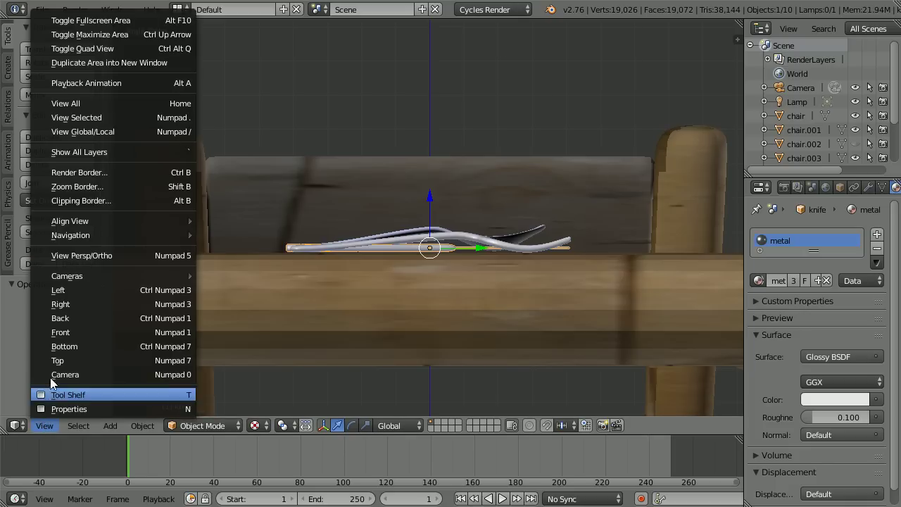
pyautogui.click(103, 361)
pyautogui.scroll(-2, 307, 223)
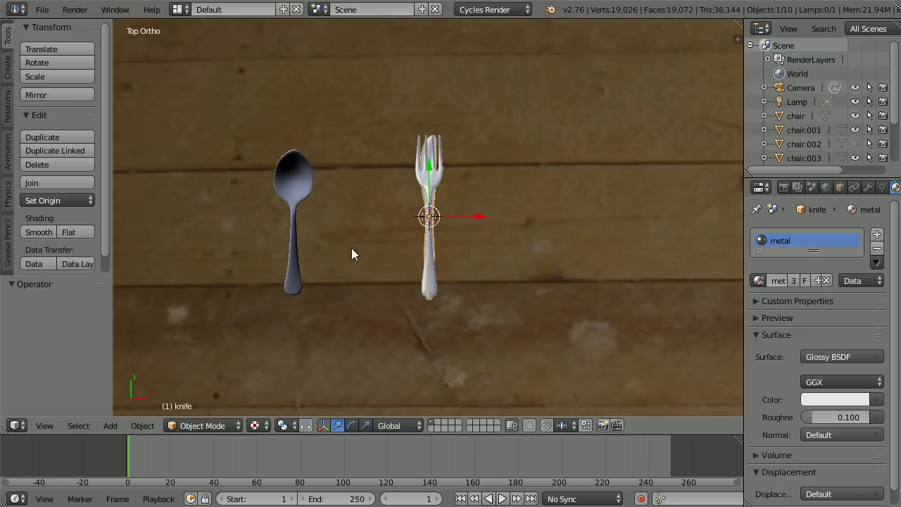
pyautogui.scroll(-2, 352, 249)
pyautogui.scroll(-1, 354, 250)
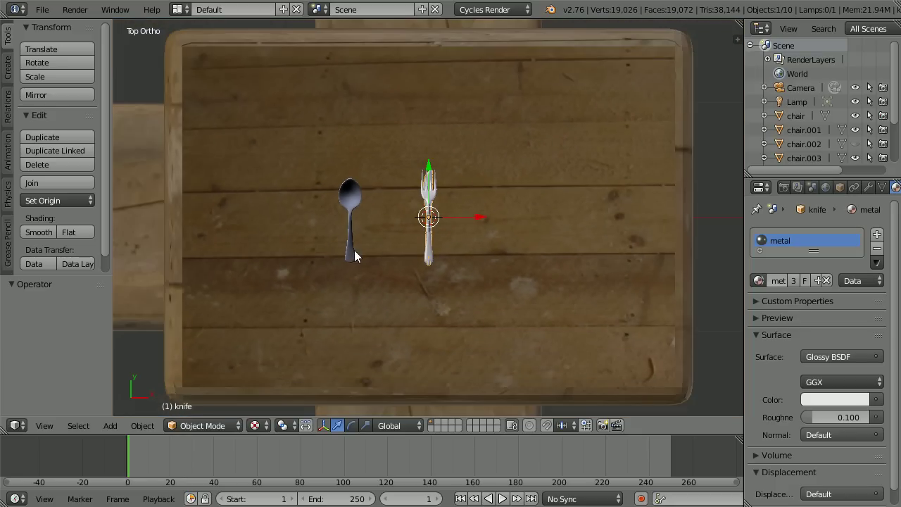
pyautogui.click(840, 188)
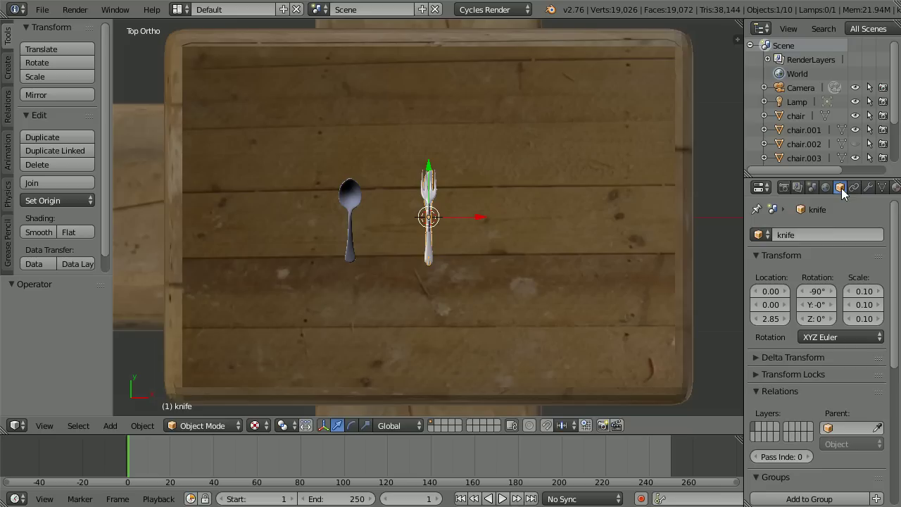
pyautogui.click(777, 291)
pyautogui.press('BackSpace')
pyautogui.write('.5')
pyautogui.press('Return')
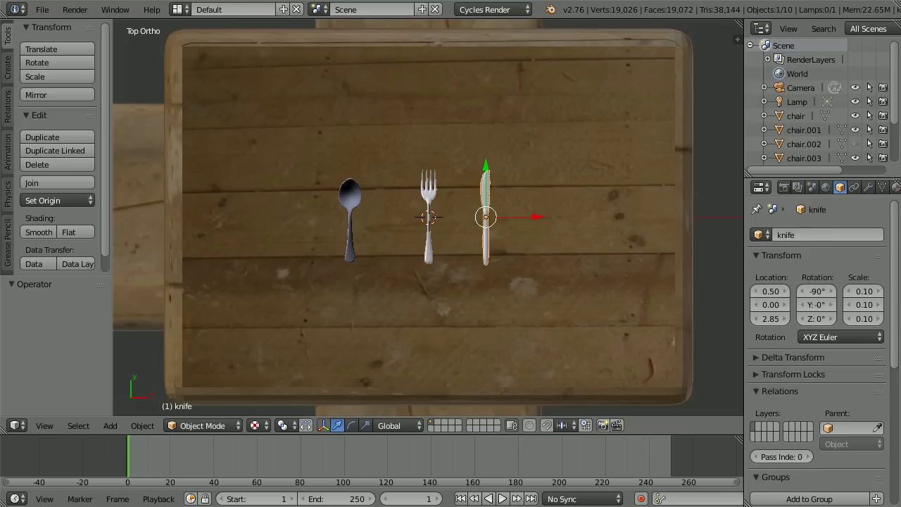
# Set the fork's X location to -0.5 and nudge its Y location to about -0.01
pyautogui.rightClick(436, 192)
pyautogui.click(777, 291)
pyautogui.press('BackSpace')
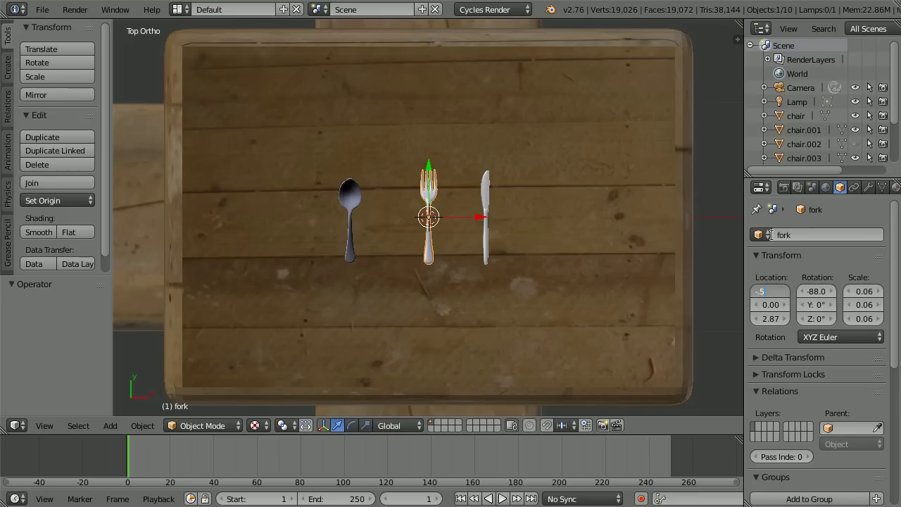
pyautogui.write('-.5')
pyautogui.press('Return')
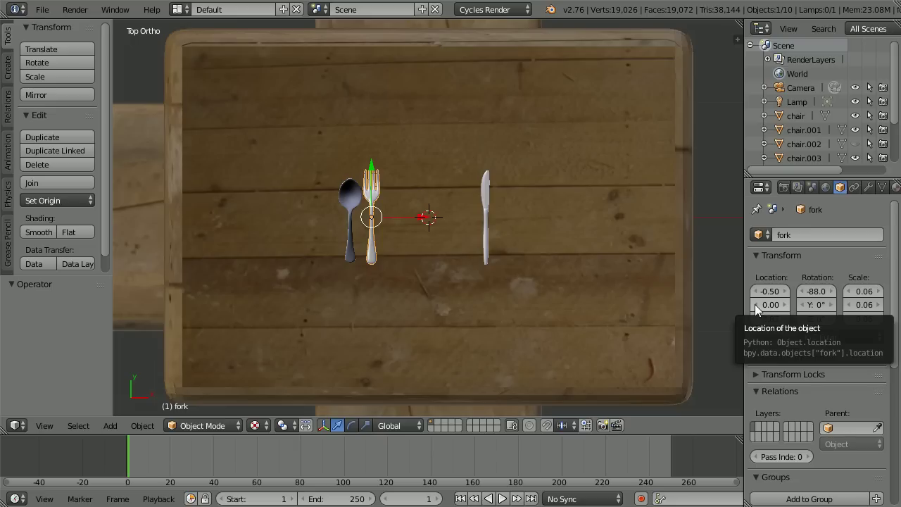
pyautogui.moveTo(757, 310); pyautogui.dragTo(752, 309)
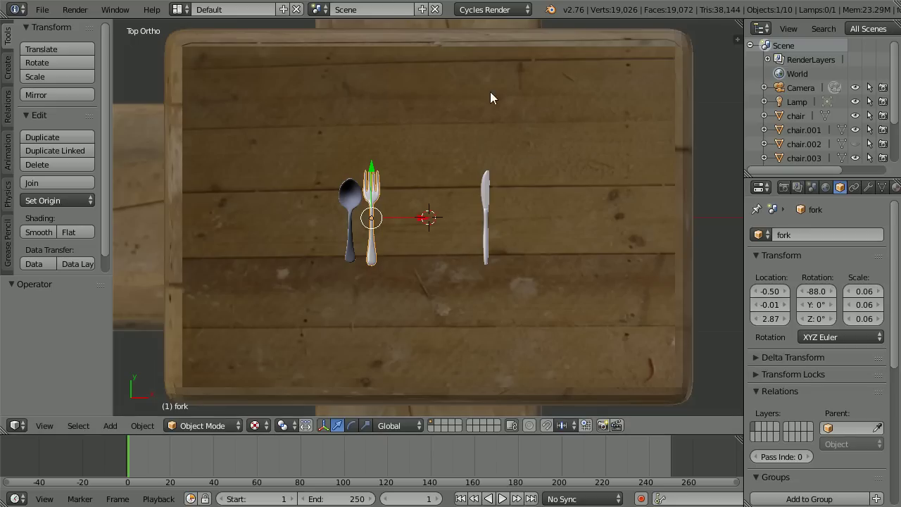
# Set the spoon's location to X 0 and Y 0.45, between the fork and the knife
pyautogui.rightClick(351, 209)
pyautogui.click(771, 293)
pyautogui.write('0')
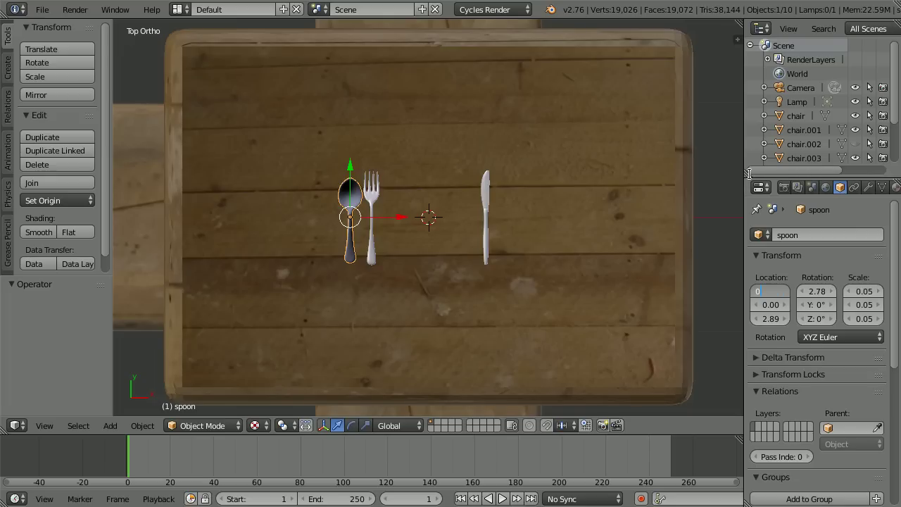
pyautogui.press('Tab')
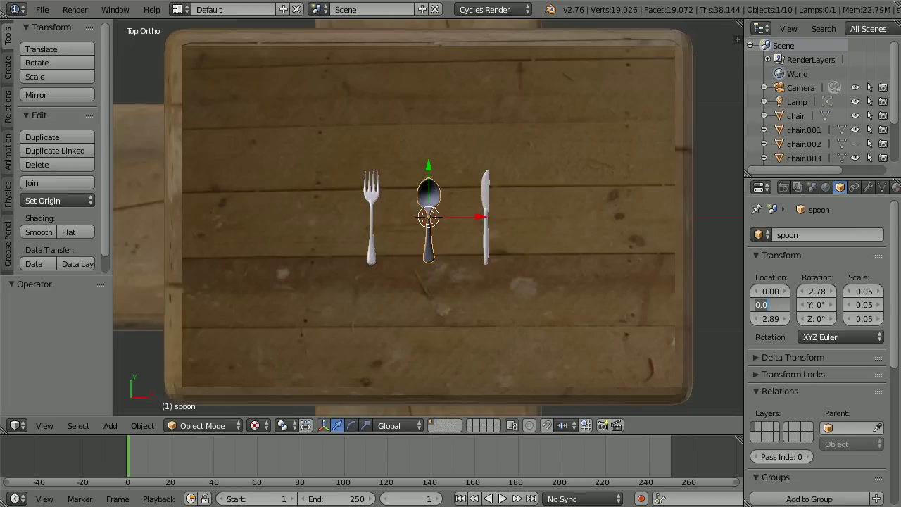
pyautogui.press('BackSpace')
pyautogui.write('.45')
# Set the spoon's Z rotation to 90° so it lies across the top of the place setting
pyautogui.click(821, 318)
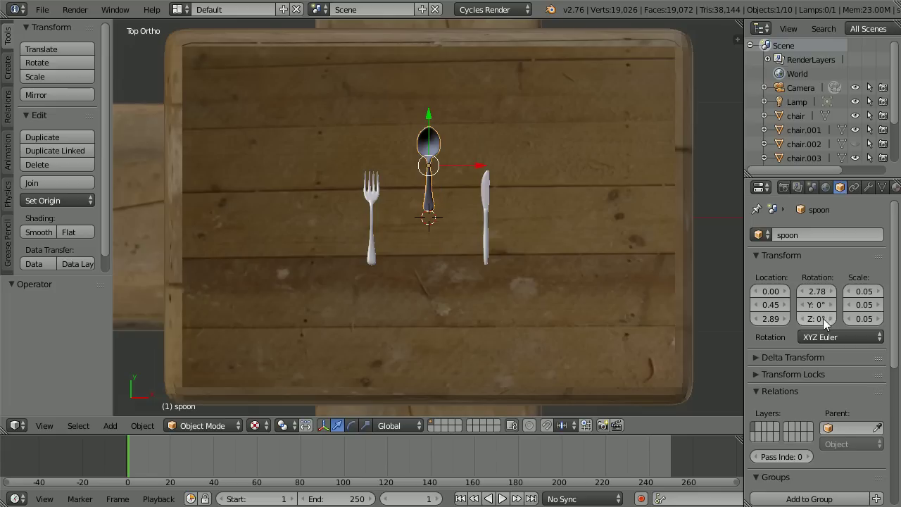
pyautogui.write('9')
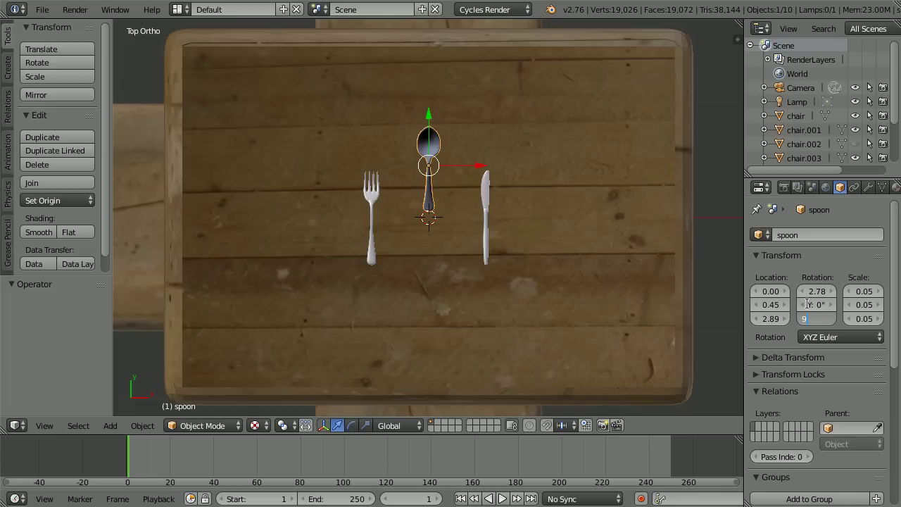
pyautogui.write('0')
pyautogui.press('Return')
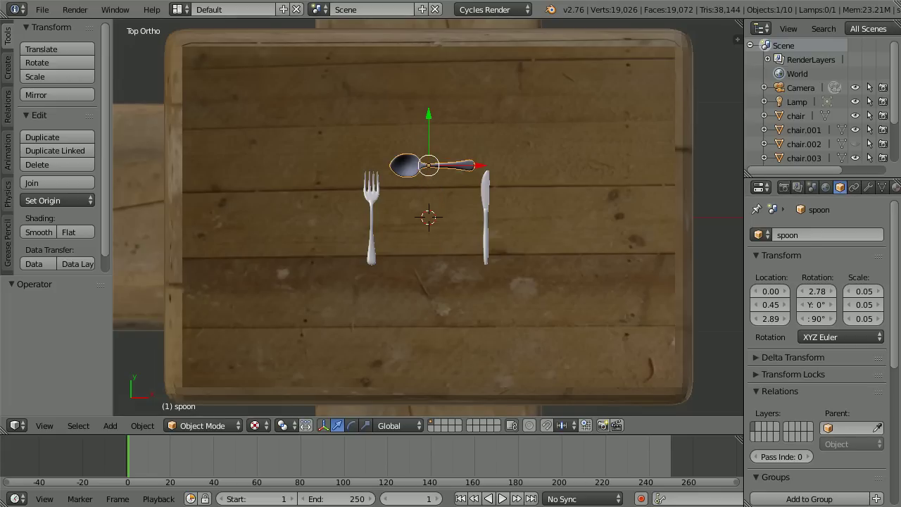
# Join the fork, knife and spoon into one object and move it along Y to about -0.57, near the table's front edge
pyautogui.rightClick(373, 203)
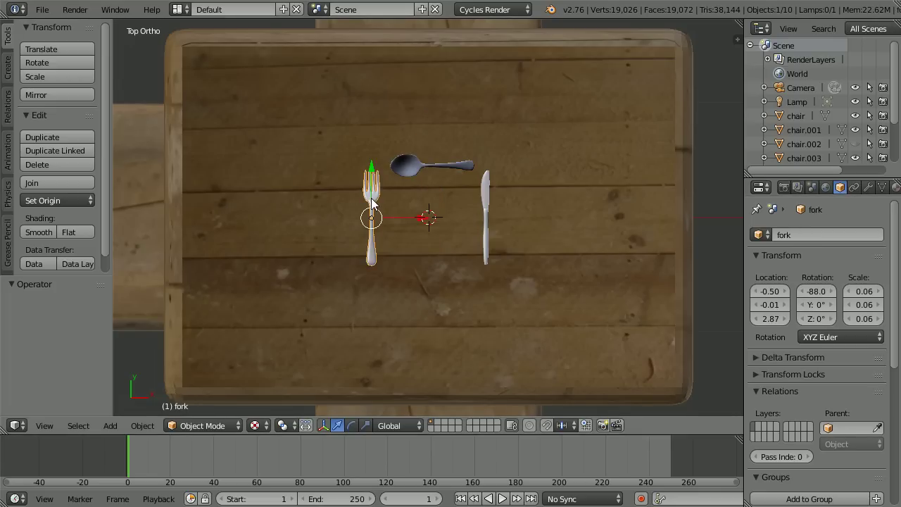
pyautogui.keyDown('shift'); pyautogui.rightClick(486, 190); pyautogui.keyUp('shift')
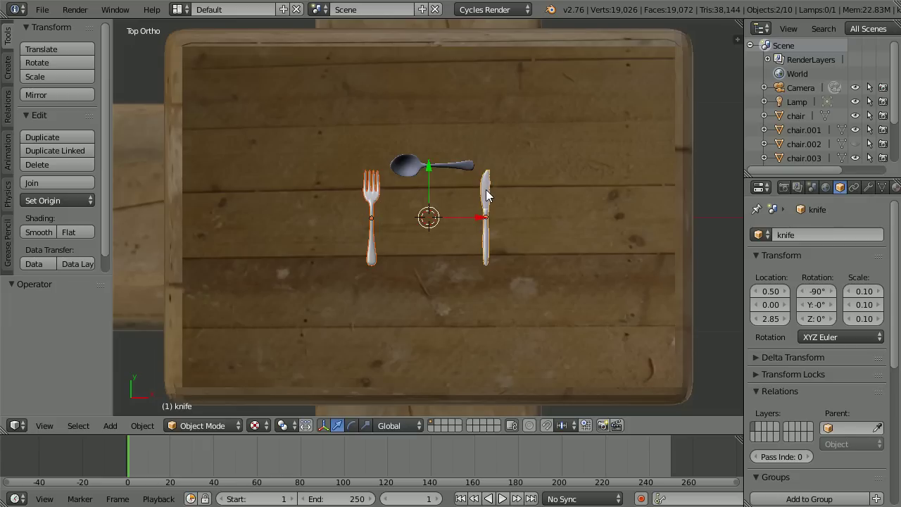
pyautogui.keyDown('shift'); pyautogui.rightClick(407, 171); pyautogui.keyUp('shift')
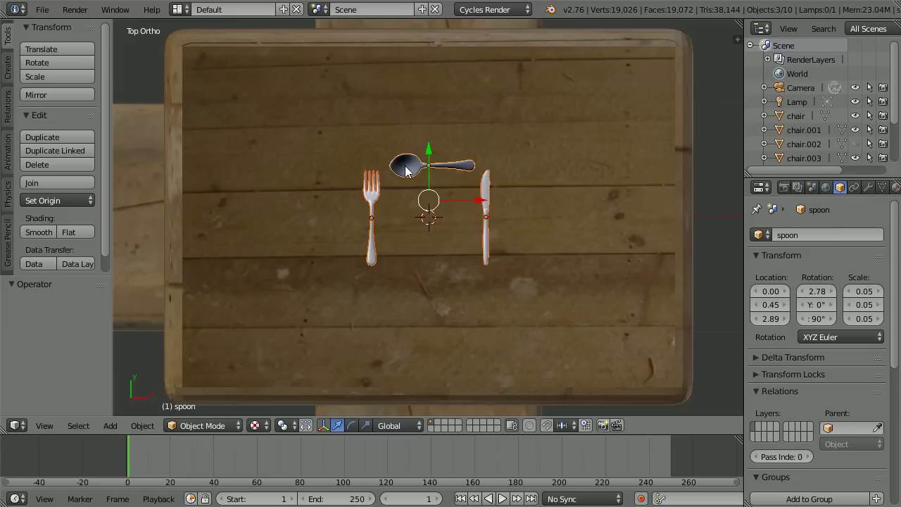
pyautogui.click(80, 184)
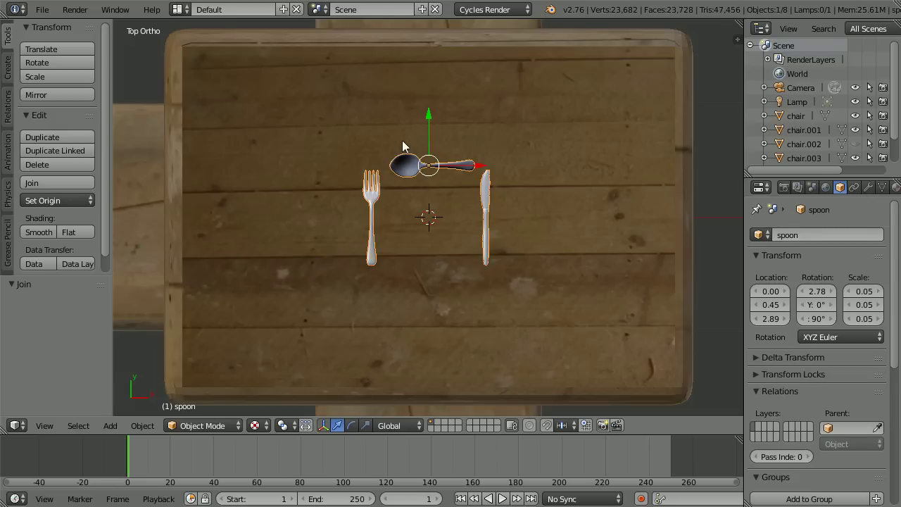
pyautogui.moveTo(429, 117); pyautogui.dragTo(435, 231)
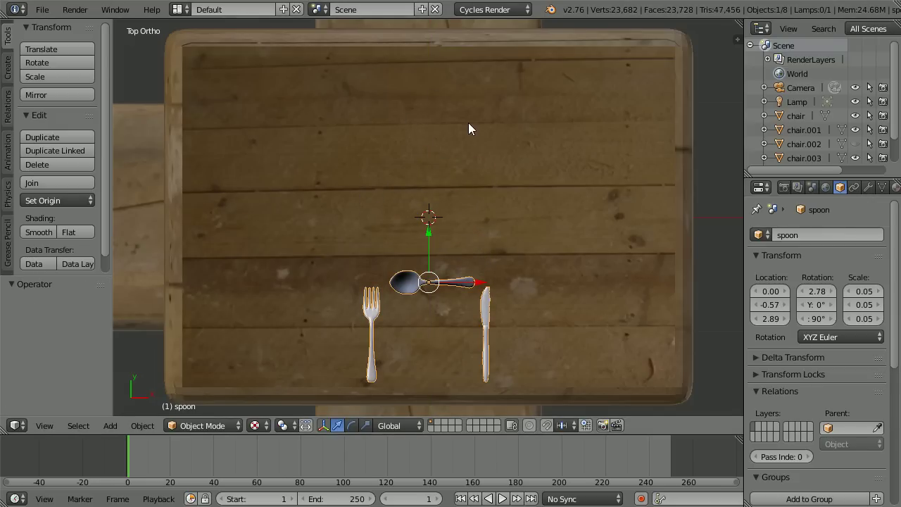
# Duplicate the cutlery set in place, rotated 180°, and move the copy to about 0.57 along Y at the opposite table edge
pyautogui.hotkey('shift', 'd')
pyautogui.press('Escape')
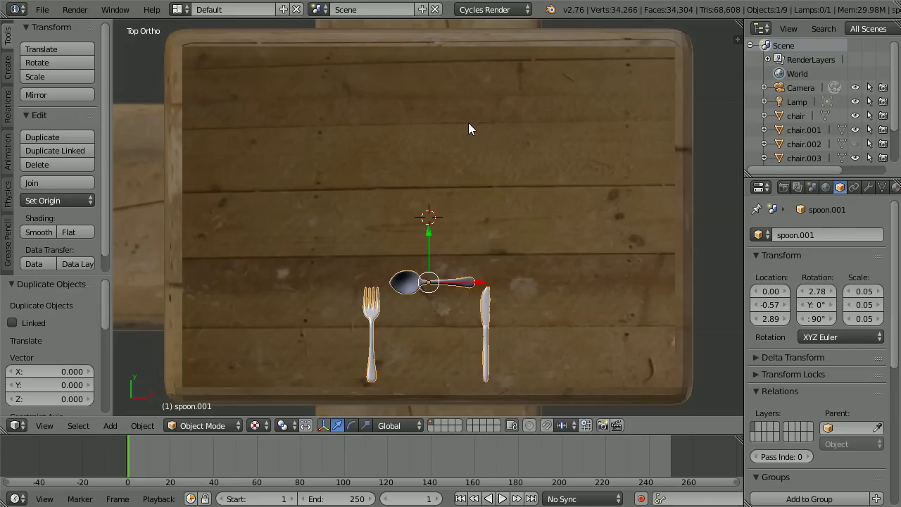
pyautogui.write('r180')
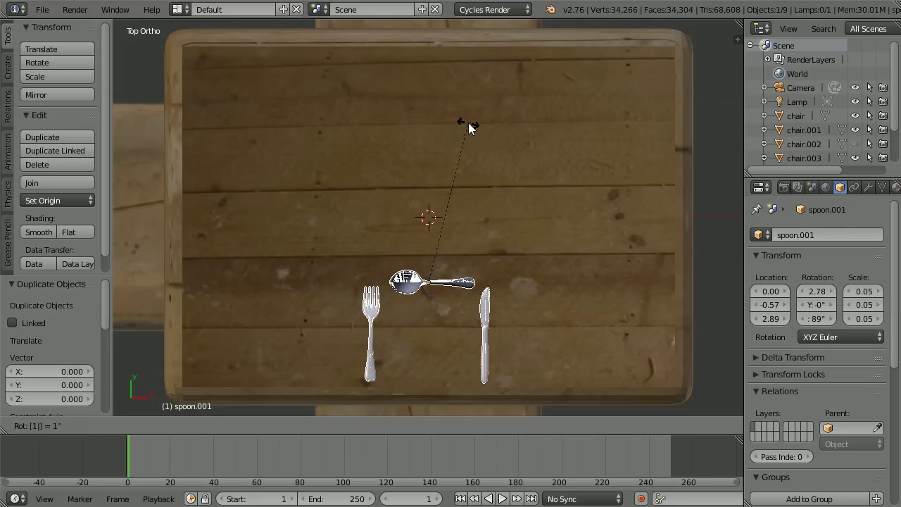
pyautogui.press('Return')
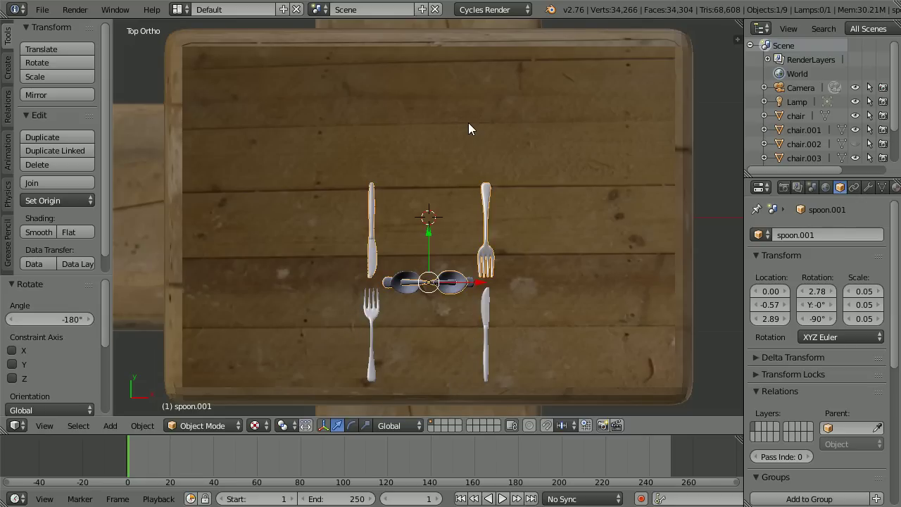
pyautogui.moveTo(431, 239); pyautogui.dragTo(421, 102)
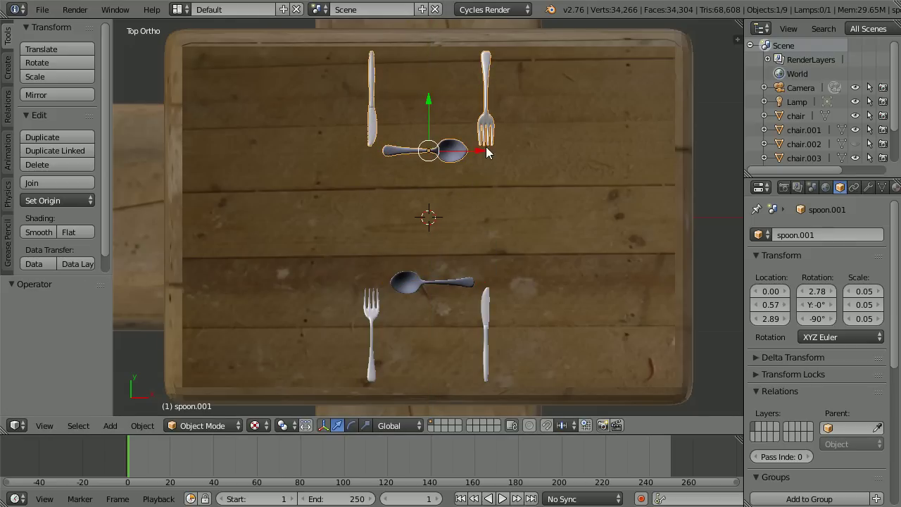
# Duplicate the second cutlery set, rotated 90°, and place the copy at about X 1.26, Y 0 by the table's short edge
pyautogui.hotkey('shift', 'd')
pyautogui.rightClick(537, 189)
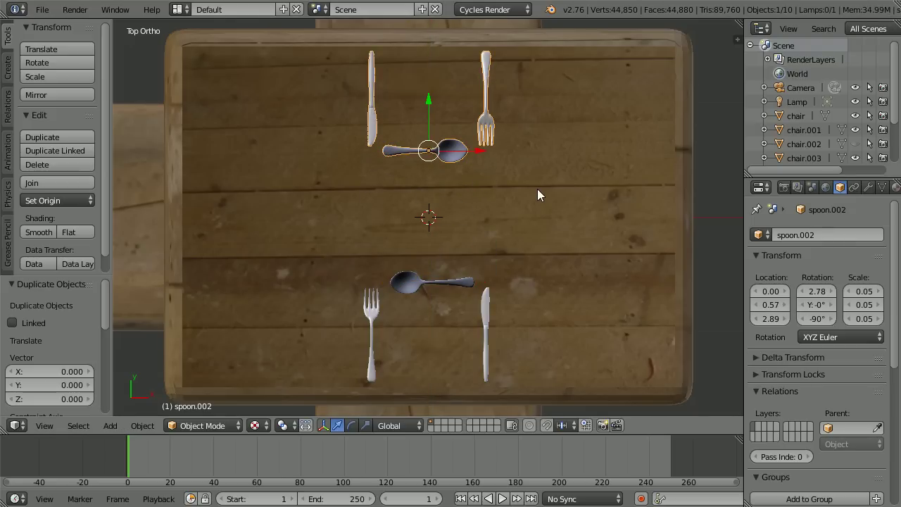
pyautogui.write('r')
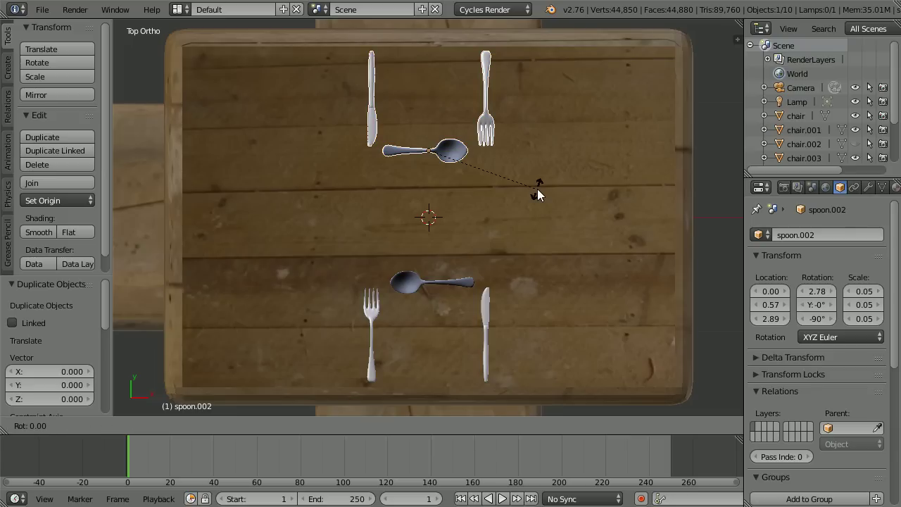
pyautogui.write('90')
pyautogui.press('Return')
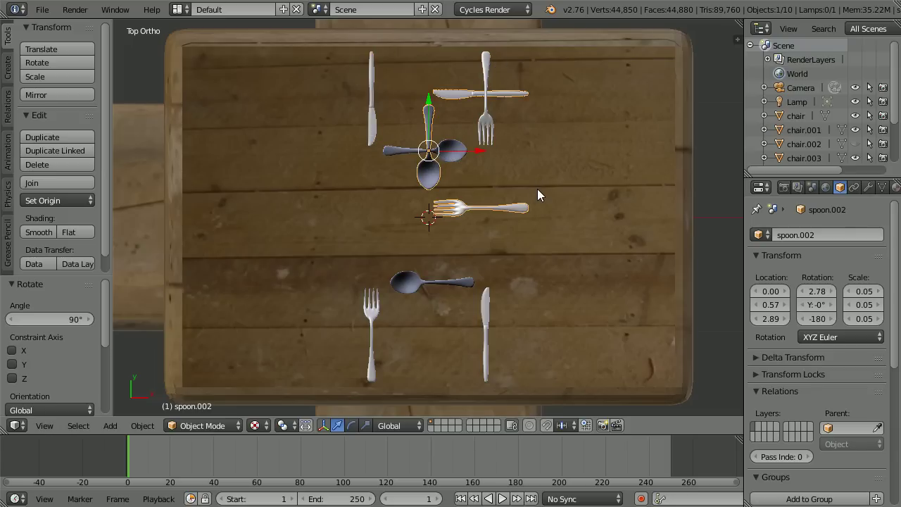
pyautogui.moveTo(428, 106); pyautogui.dragTo(466, 174)
pyautogui.moveTo(479, 217); pyautogui.dragTo(624, 227)
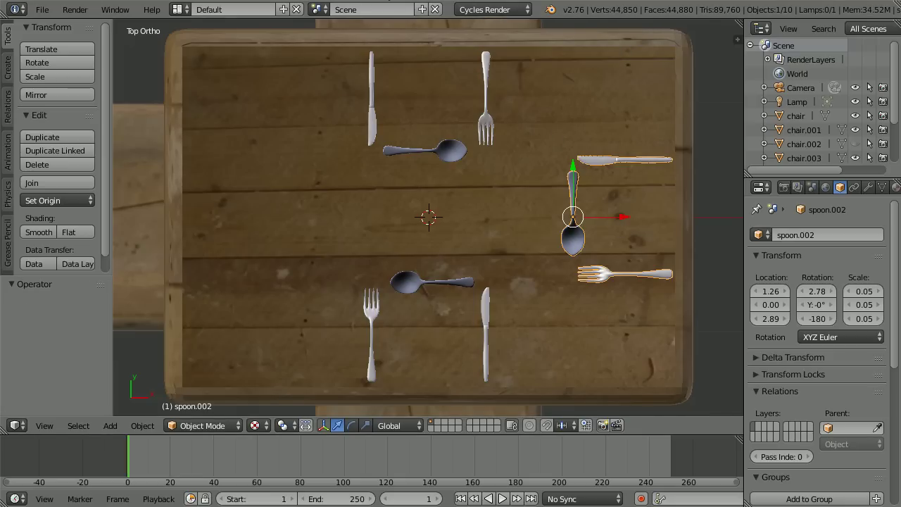
# Duplicate the third cutlery set, rotated 180°, and move the copy to about X -1.23 at the opposite short edge
pyautogui.hotkey('shift', 'd')
pyautogui.press('Escape')
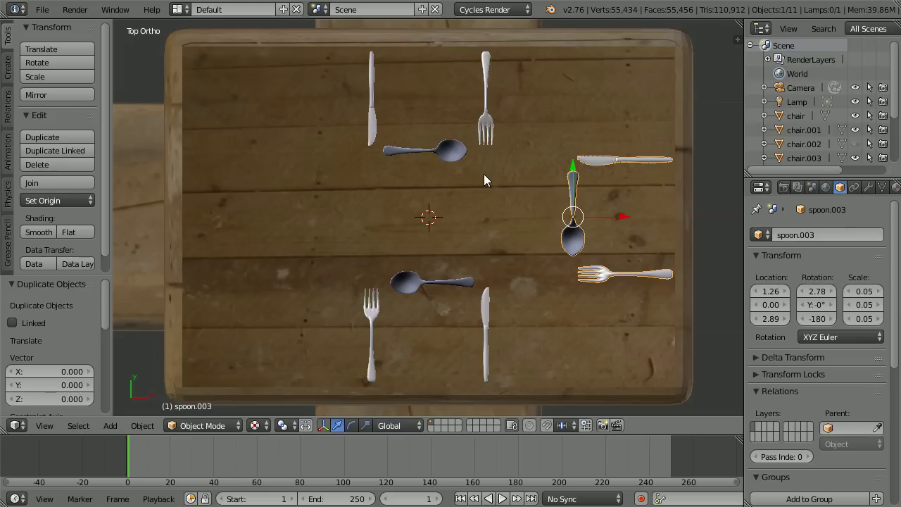
pyautogui.write('r180')
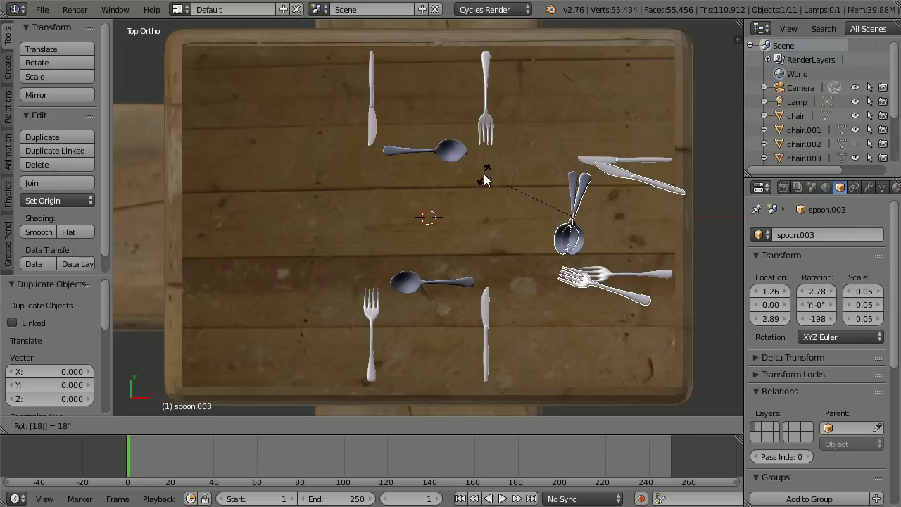
pyautogui.press('Return')
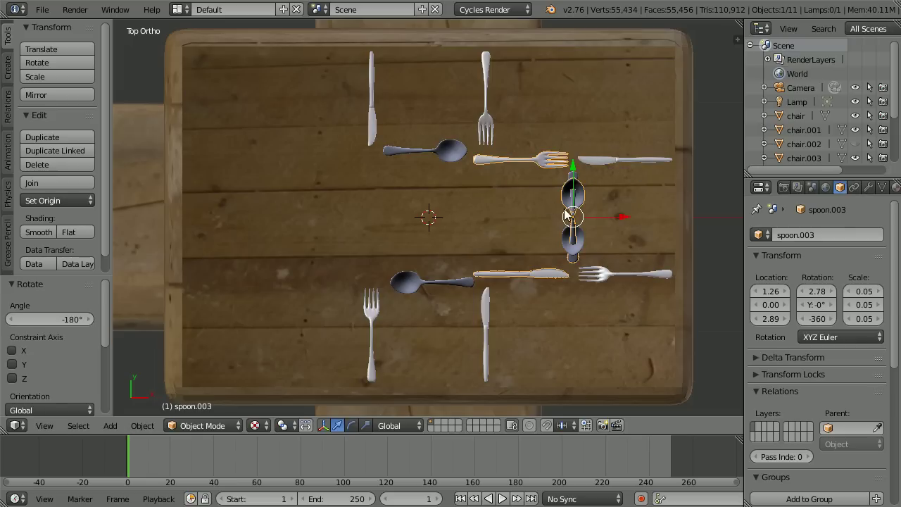
pyautogui.moveTo(622, 220); pyautogui.dragTo(334, 212)
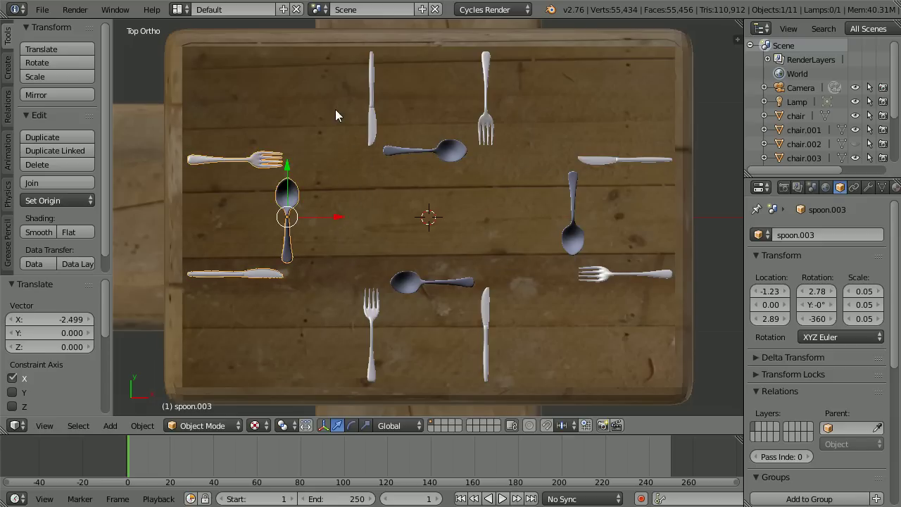
# Append the goblet object from gobTut6.blend in the goblet\new folder
pyautogui.click(43, 9)
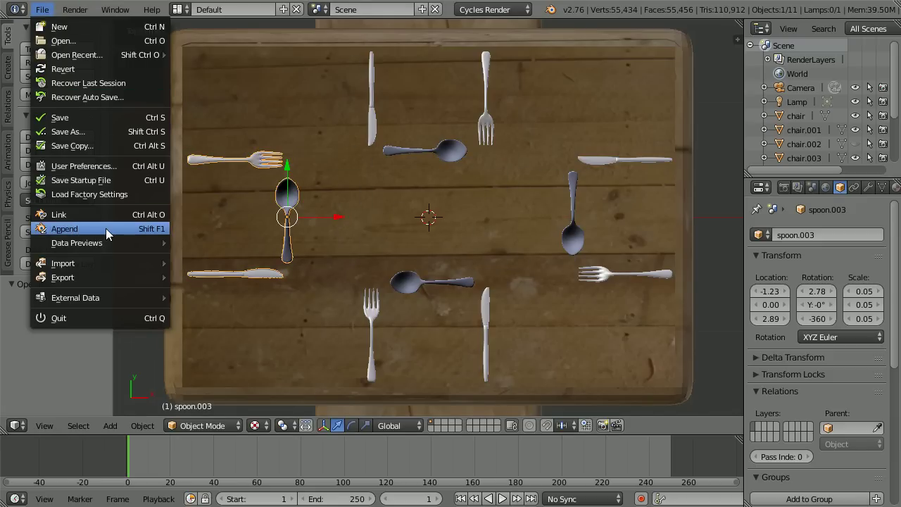
pyautogui.click(76, 229)
pyautogui.click(194, 79)
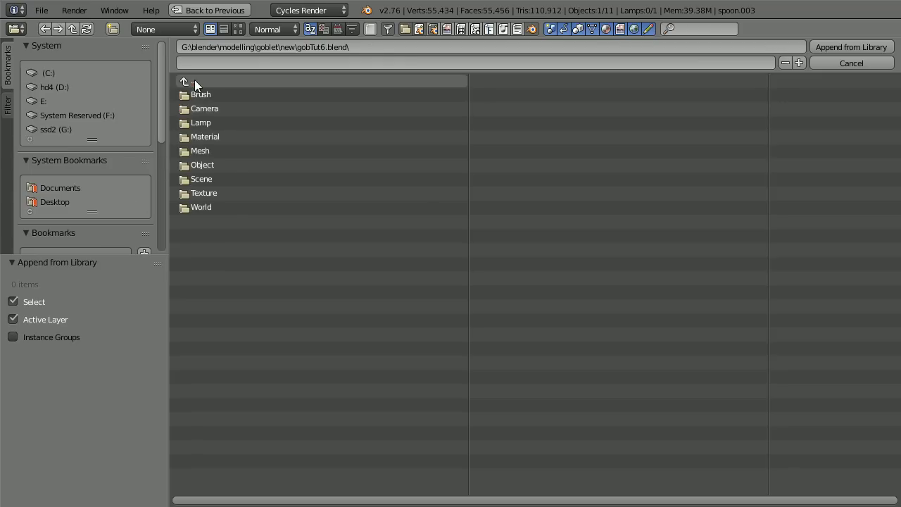
pyautogui.click(195, 79)
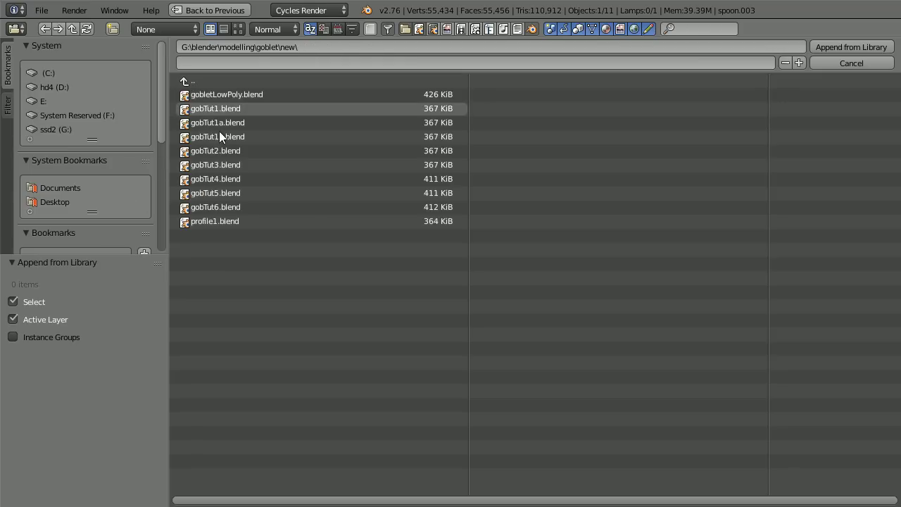
pyautogui.click(220, 209)
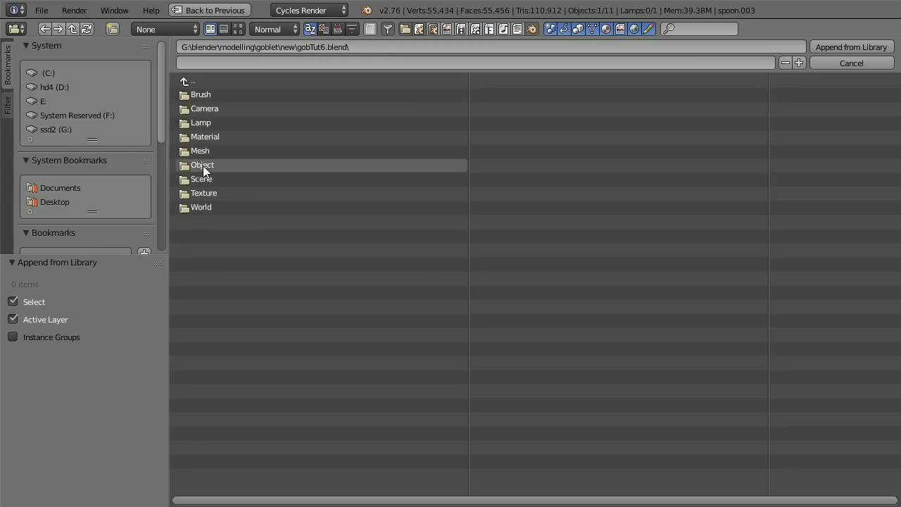
pyautogui.click(202, 165)
pyautogui.click(206, 110)
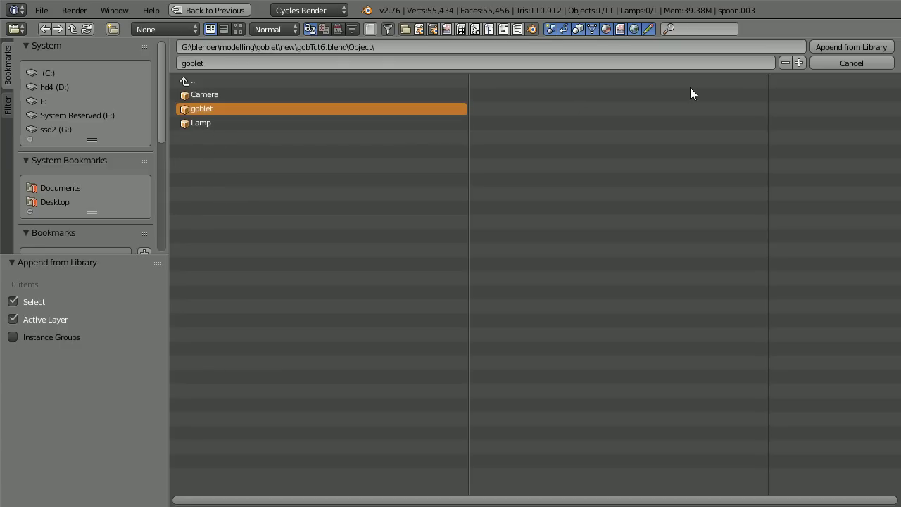
pyautogui.click(824, 45)
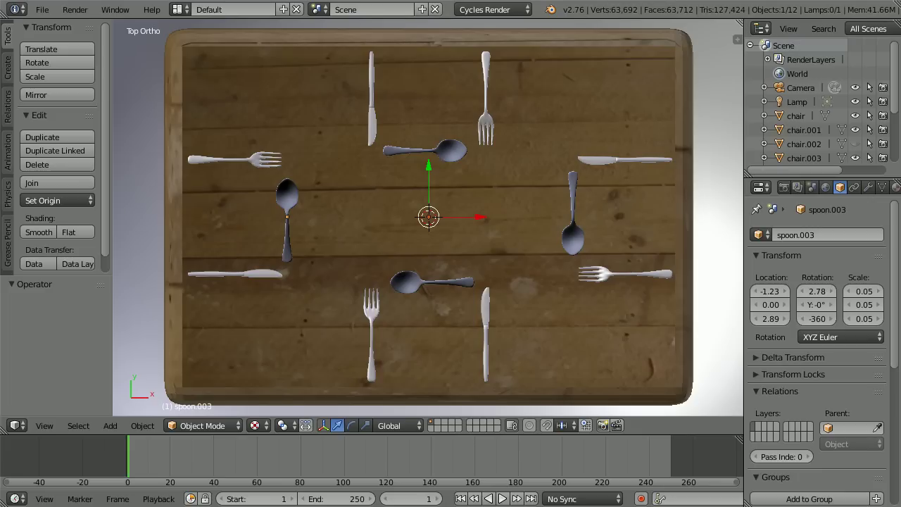
# Scale the appended goblet uniformly to 0.04, working in the right side view
pyautogui.click(43, 426)
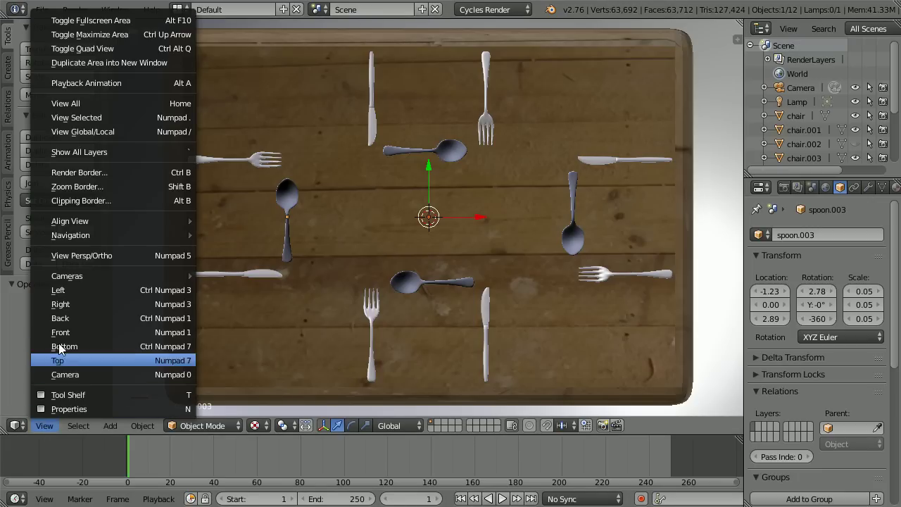
pyautogui.click(106, 304)
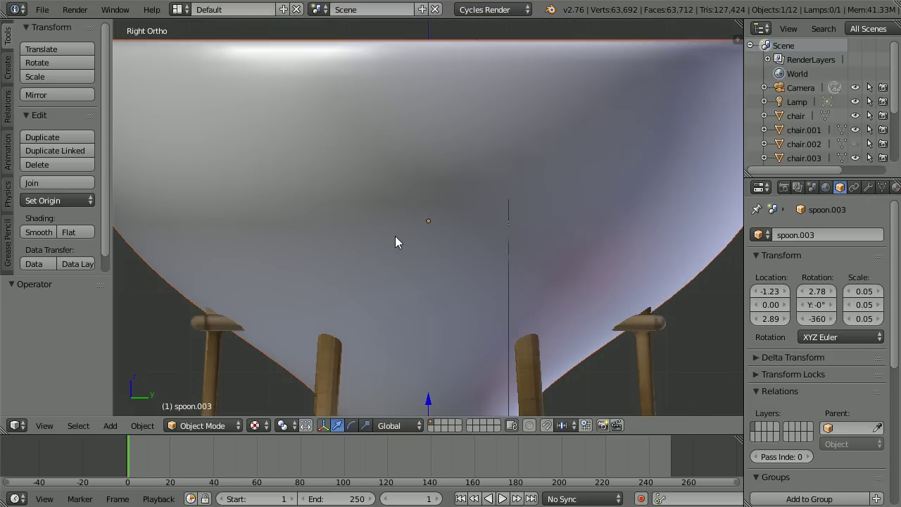
pyautogui.scroll(-2, 395, 238)
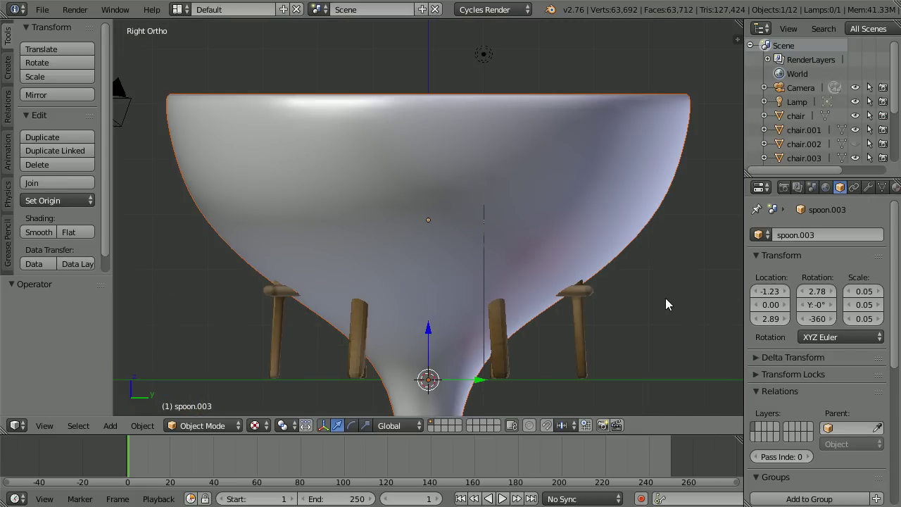
pyautogui.write('s.')
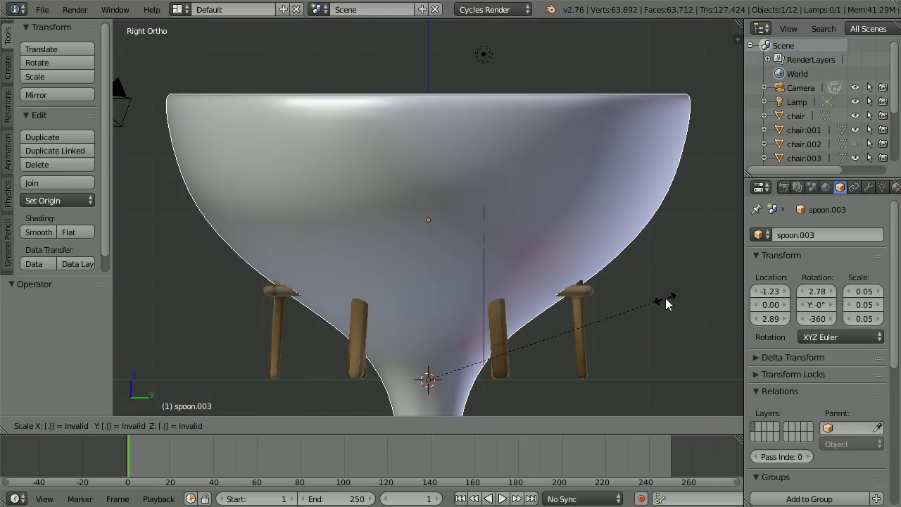
pyautogui.write('04')
pyautogui.press('Return')
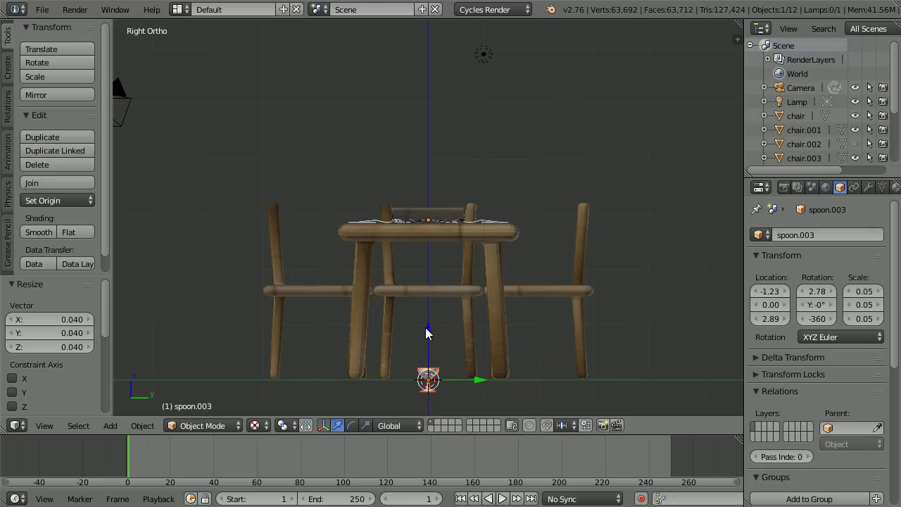
# Raise the goblet along Z to about 3.05 so its base rests on the tabletop
pyautogui.press('g')
pyautogui.press('z')
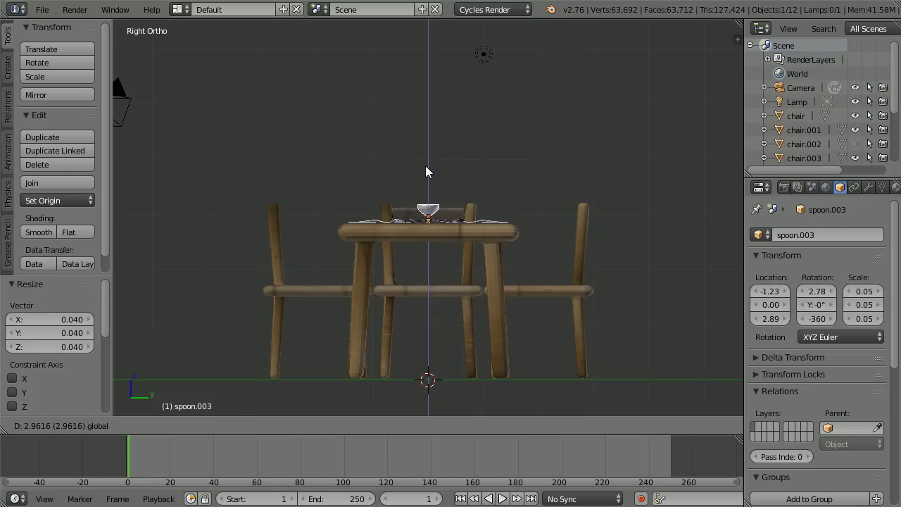
pyautogui.click(425, 158)
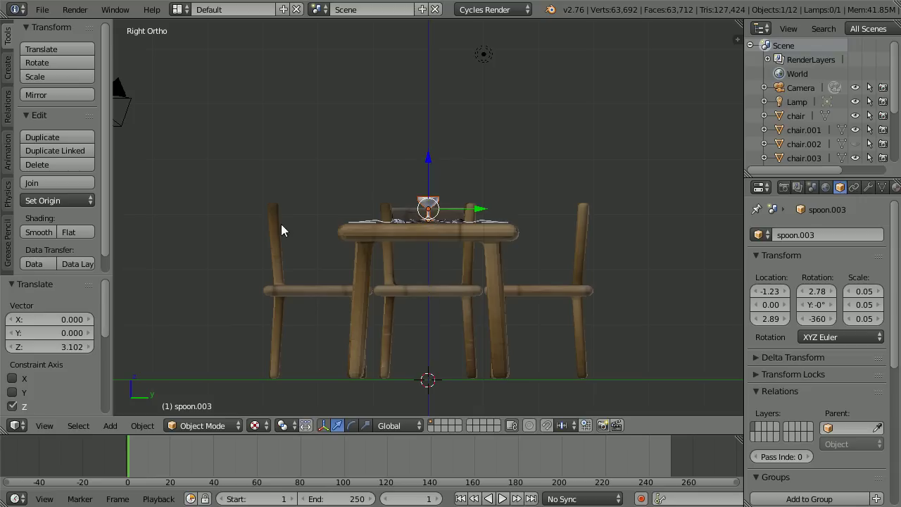
pyautogui.click(52, 426)
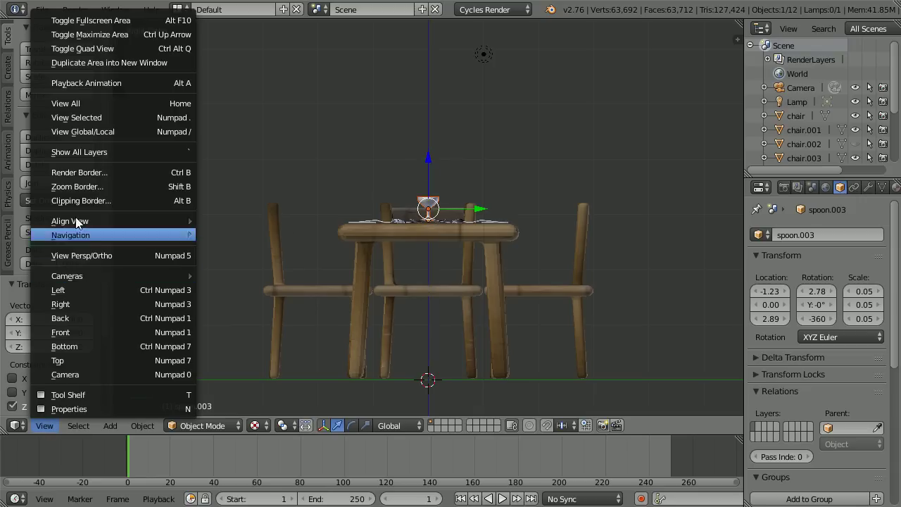
pyautogui.click(136, 118)
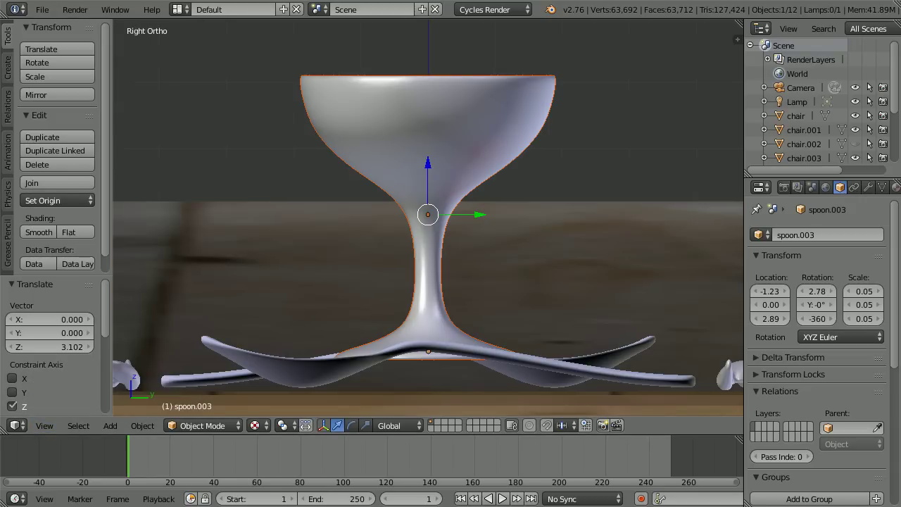
pyautogui.moveTo(429, 161); pyautogui.dragTo(432, 200)
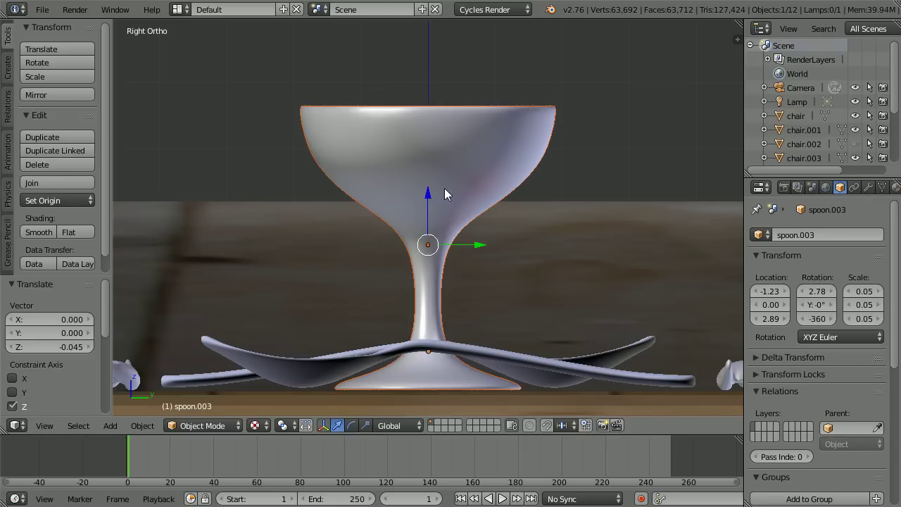
# Enable nodes on the goblet's material, set its surface to Glass BSDF and rename the material glass
pyautogui.rightClick(524, 155)
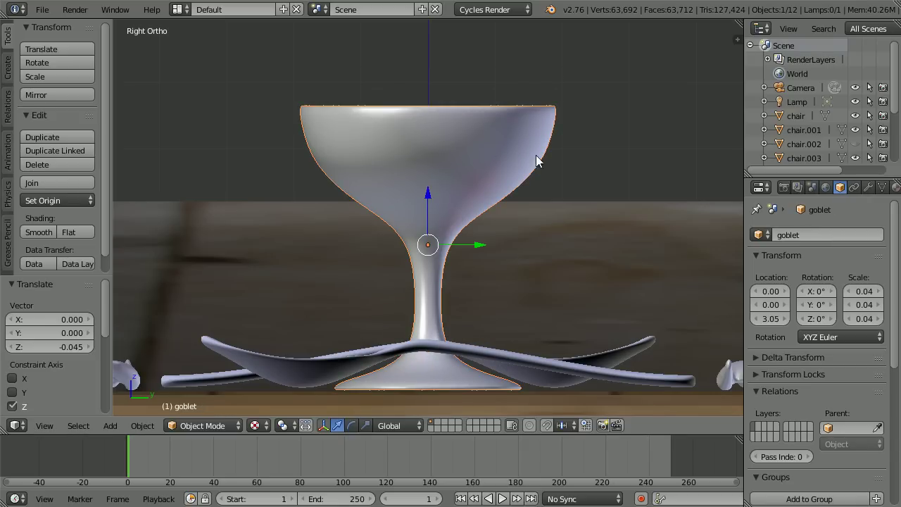
pyautogui.click(895, 188)
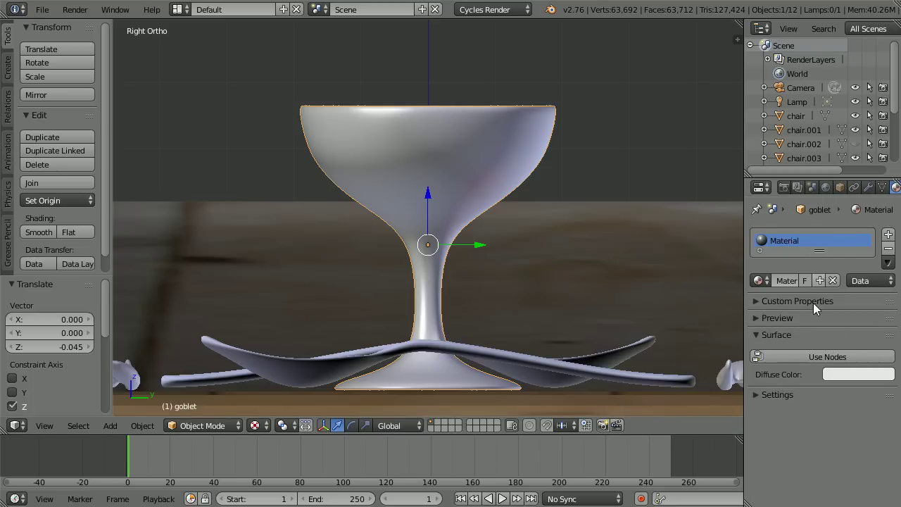
pyautogui.click(860, 357)
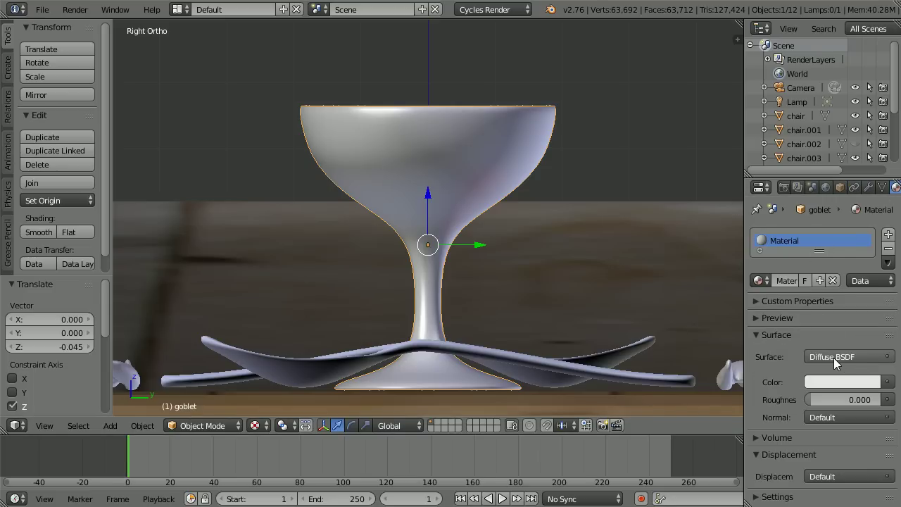
pyautogui.click(834, 358)
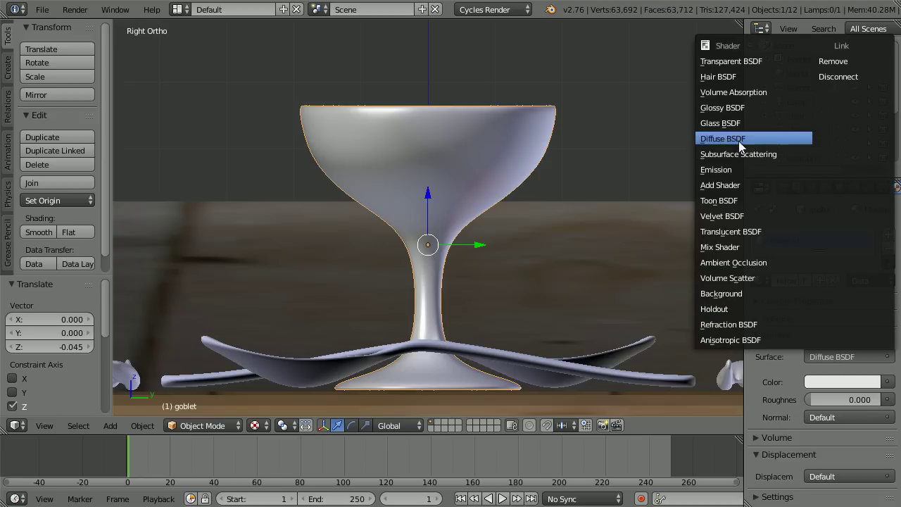
pyautogui.click(766, 124)
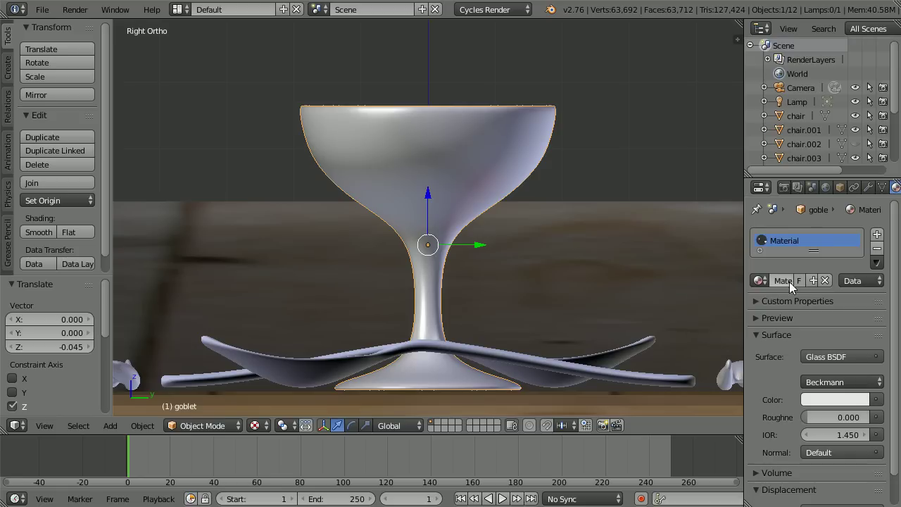
pyautogui.write('glass')
pyautogui.press('Return')
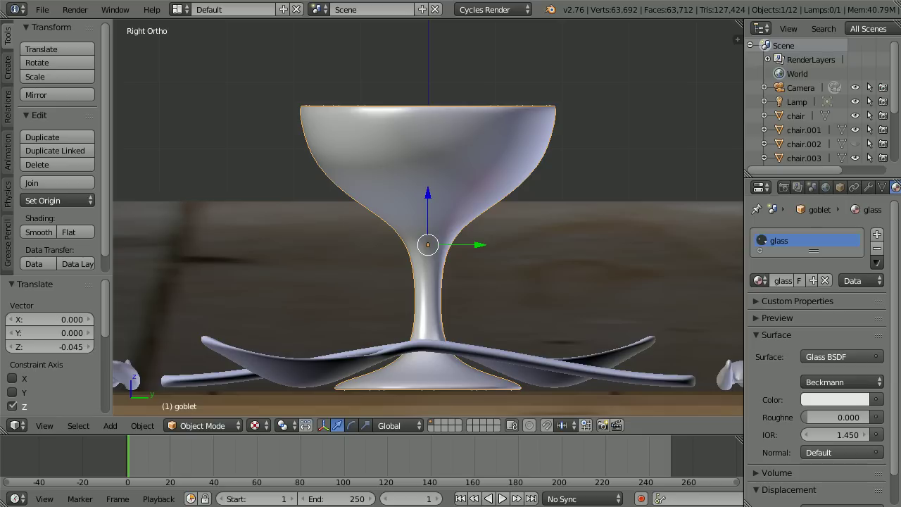
# In top view, set the goblet's location to X 1 and Y 0.6
pyautogui.click(50, 425)
pyautogui.click(115, 361)
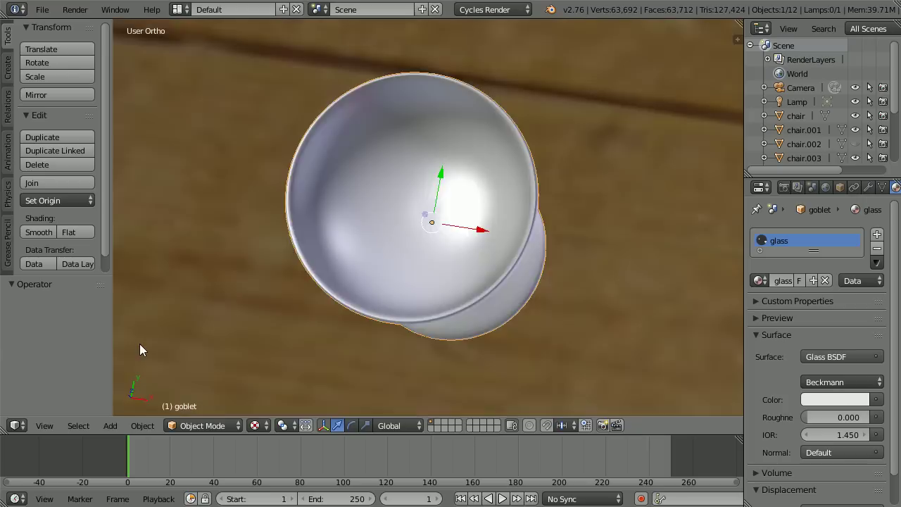
pyautogui.scroll(-6, 373, 228)
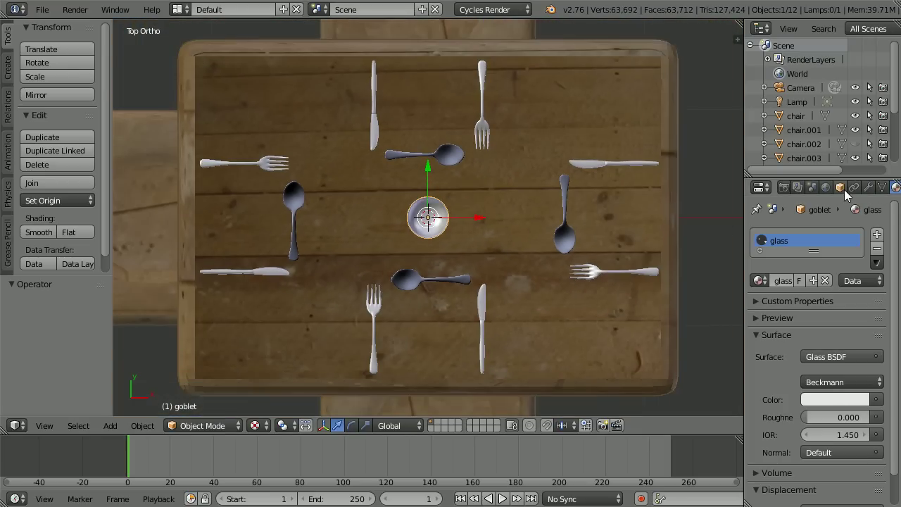
pyautogui.click(838, 187)
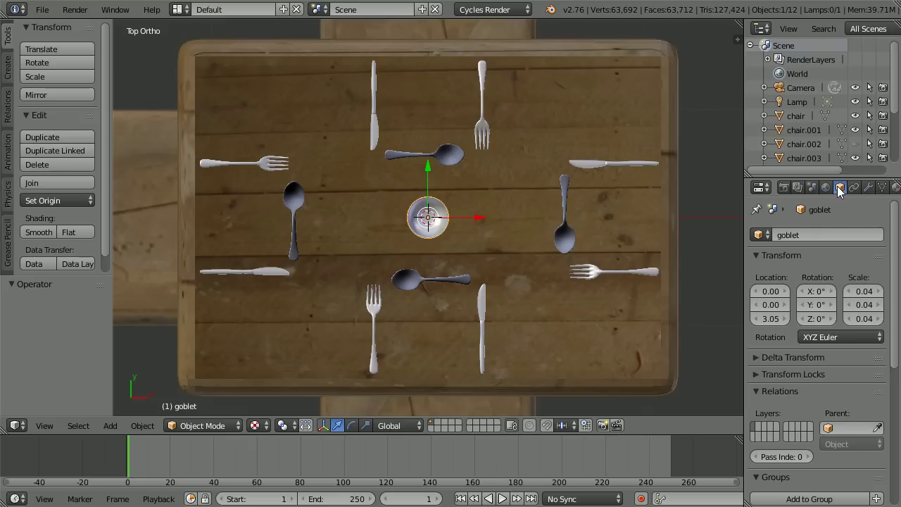
pyautogui.click(767, 292)
pyautogui.write('1')
pyautogui.press('Tab')
pyautogui.press('BackSpace')
pyautogui.press('Return')
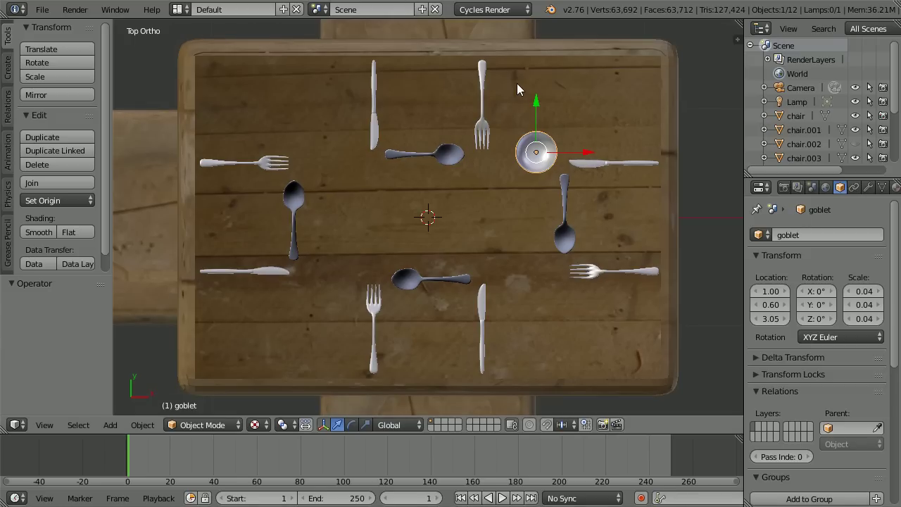
# Duplicate the goblet in place and set the copy's X location to -0.8
pyautogui.hotkey('shift', 'd')
pyautogui.press('Escape')
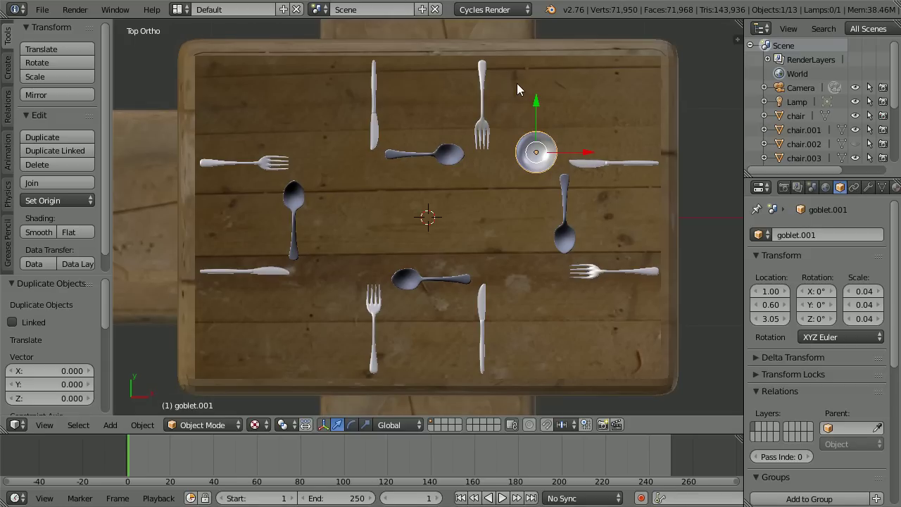
pyautogui.click(770, 291)
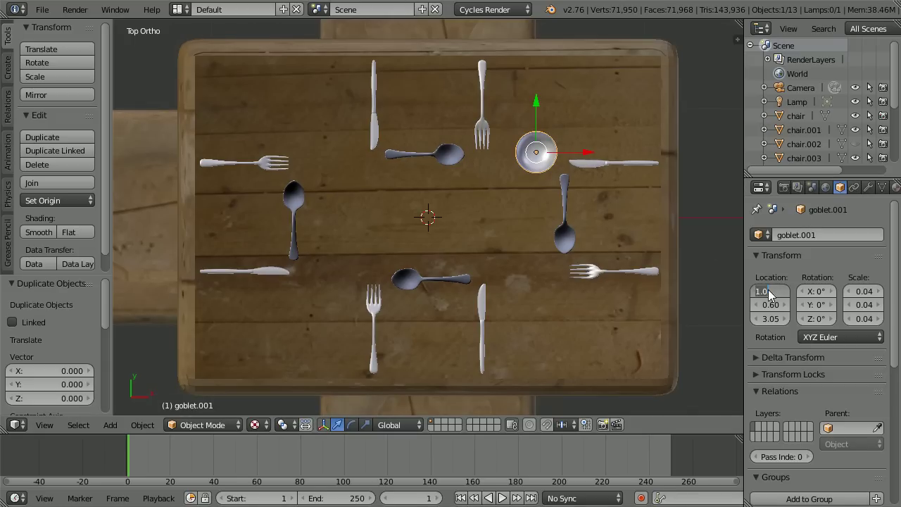
pyautogui.press('BackSpace')
pyautogui.press('Return')
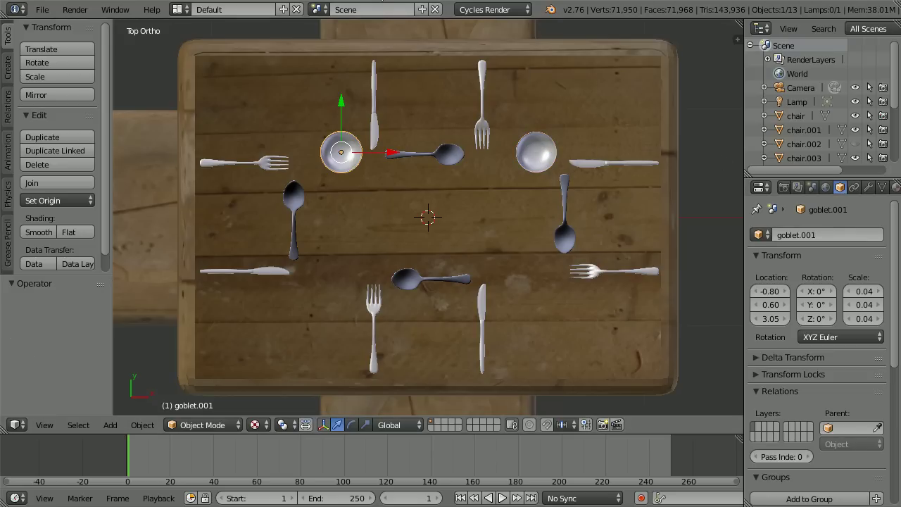
# Duplicate the second goblet in place and set the copy's location to X 0.8 and Y -0.6
pyautogui.hotkey('shift', 'd')
pyautogui.press('Escape')
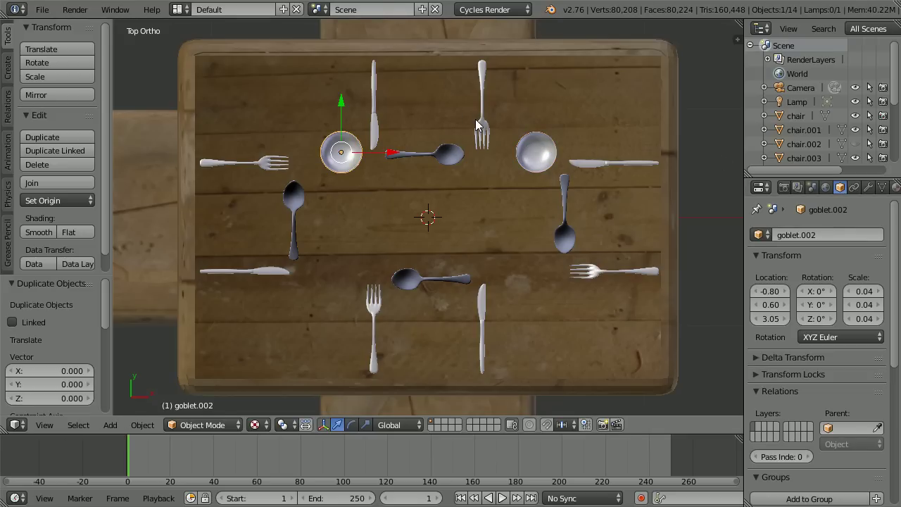
pyautogui.click(774, 291)
pyautogui.click(757, 291)
pyautogui.press('Delete')
pyautogui.hotkey('ctrl', 'a')
pyautogui.click(767, 304)
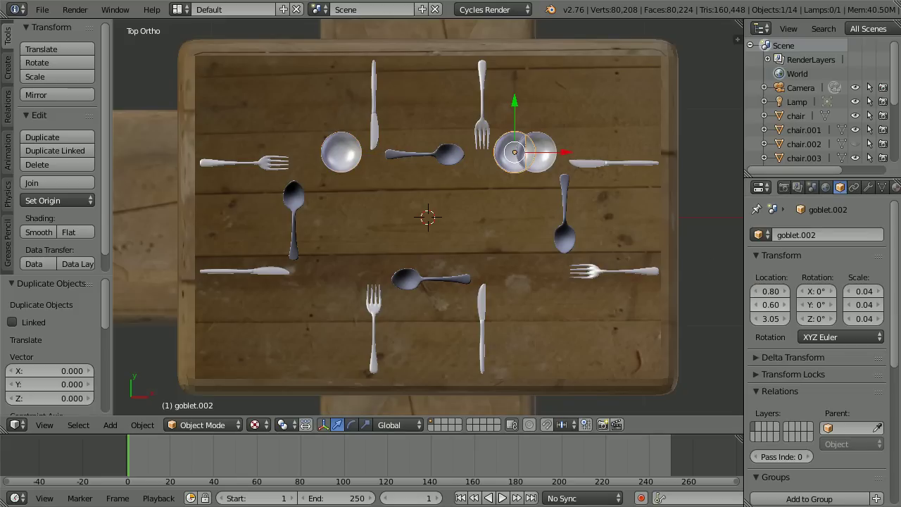
pyautogui.click(762, 303)
pyautogui.hotkey('ctrl', 'a')
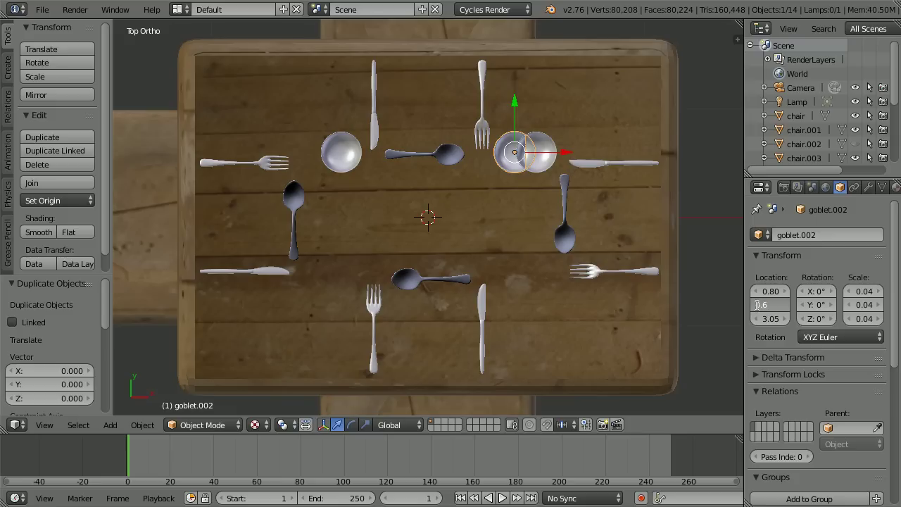
pyautogui.press('Home')
pyautogui.write('-')
pyautogui.press('Return')
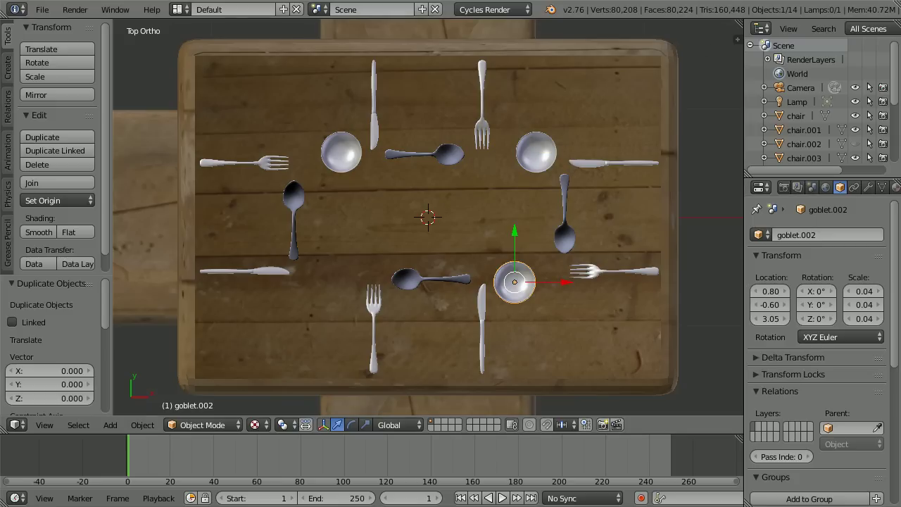
# Duplicate the third goblet in place and set the copy's X location to -1
pyautogui.hotkey('shift', 'd')
pyautogui.rightClick(451, 118)
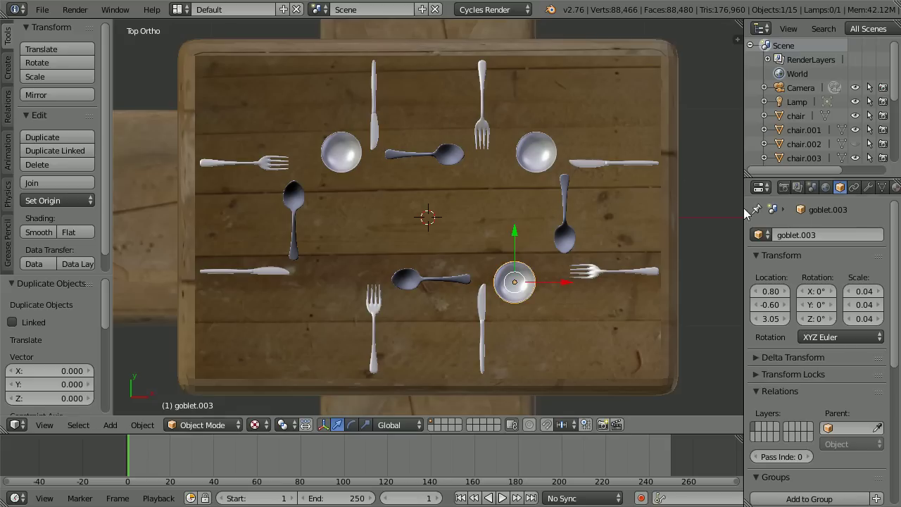
pyautogui.click(773, 294)
pyautogui.press('BackSpace')
pyautogui.press('Return')
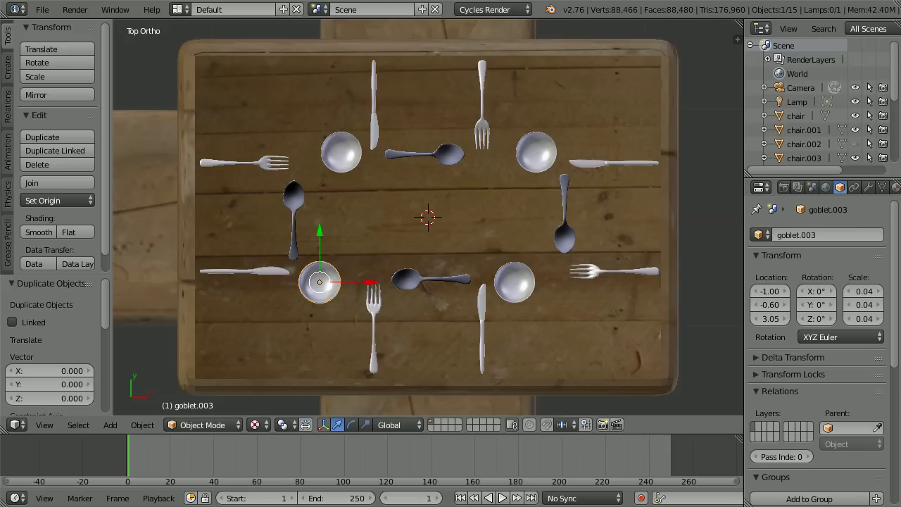
# Switch to an angled perspective view of the whole scene and unhide the hidden chair.002
pyautogui.click(44, 425)
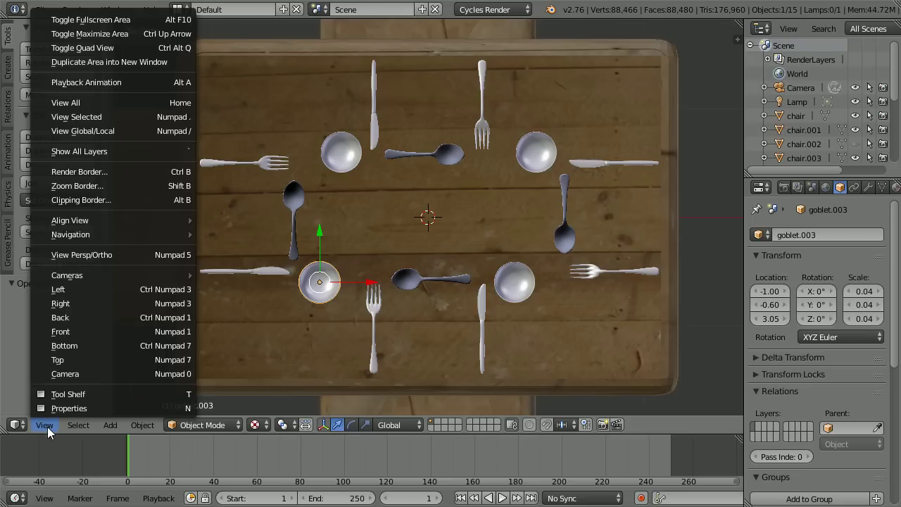
pyautogui.click(154, 255)
pyautogui.scroll(-8, 450, 234)
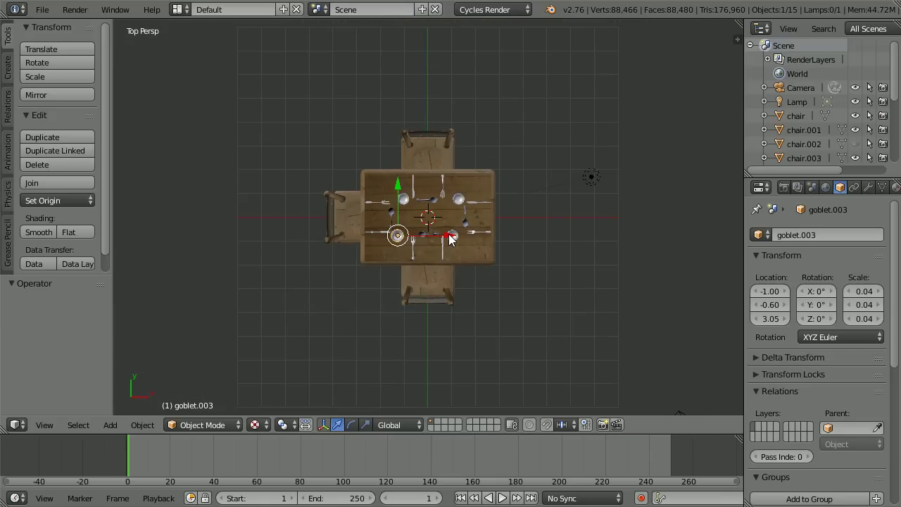
pyautogui.moveTo(554, 187); pyautogui.dragTo(441, 99, button='middle')
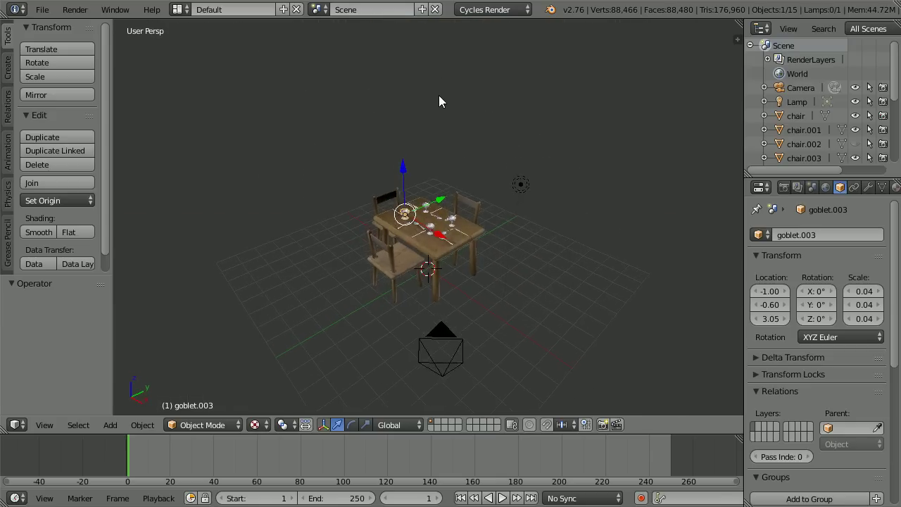
pyautogui.click(855, 143)
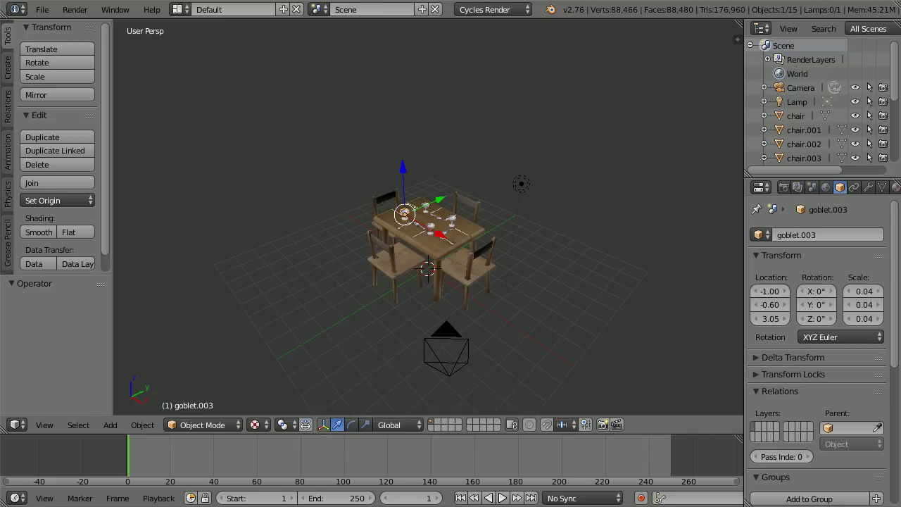
# Add a plane mesh at the scene's centre and scale it by 8
pyautogui.click(112, 424)
pyautogui.moveTo(149, 409)
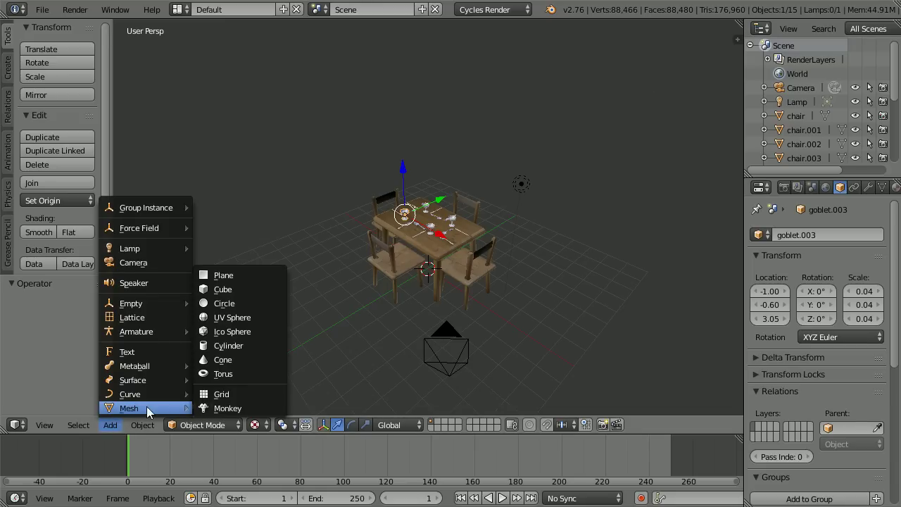
pyautogui.click(250, 274)
pyautogui.press('s')
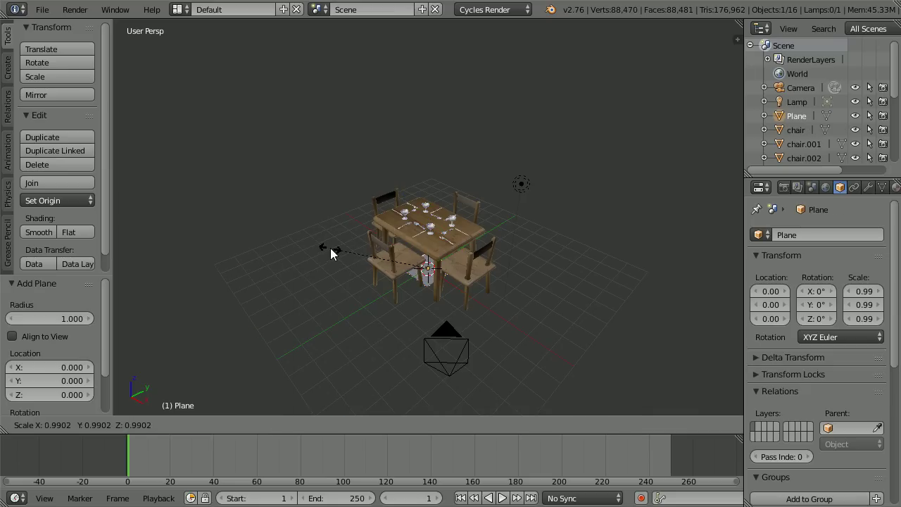
pyautogui.press('8')
pyautogui.press('Return')
# Rename the large plane under the table as floor
pyautogui.click(795, 236)
pyautogui.write('flo')
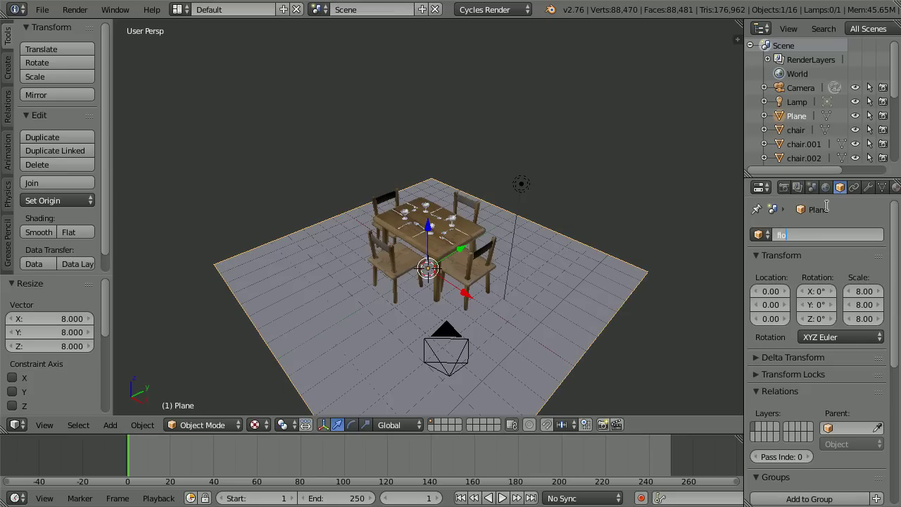
pyautogui.write('or')
pyautogui.press('Return')
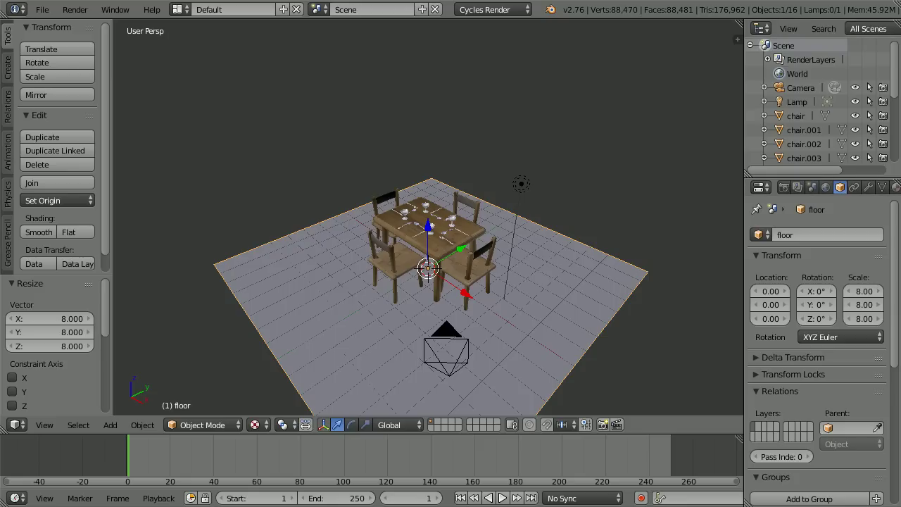
# Create a new material for the floor and set its diffuse colour to hex BB9157
pyautogui.click(896, 187)
pyautogui.click(813, 281)
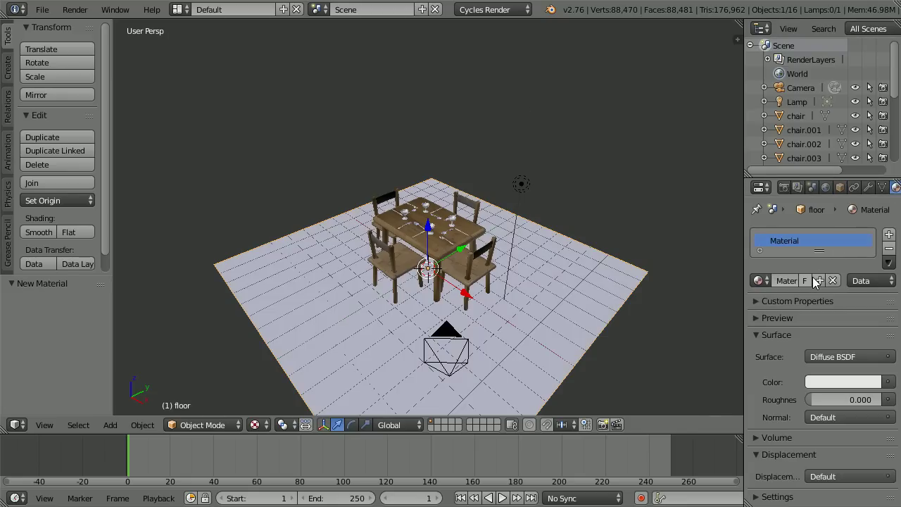
pyautogui.click(835, 382)
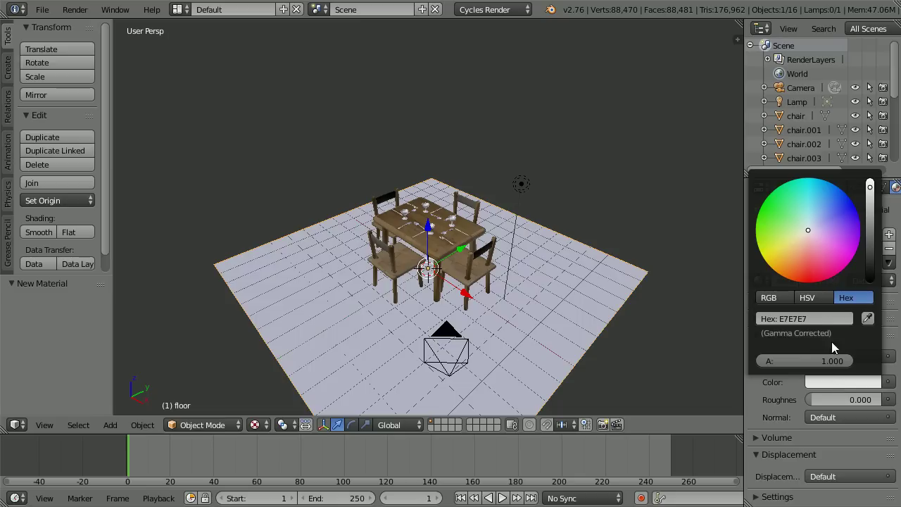
pyautogui.click(790, 320)
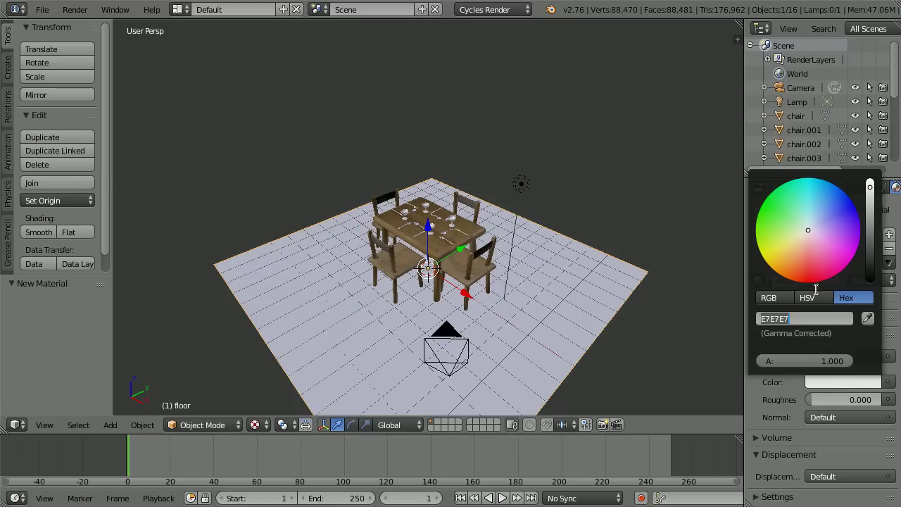
pyautogui.write('bb9157')
pyautogui.press('Return')
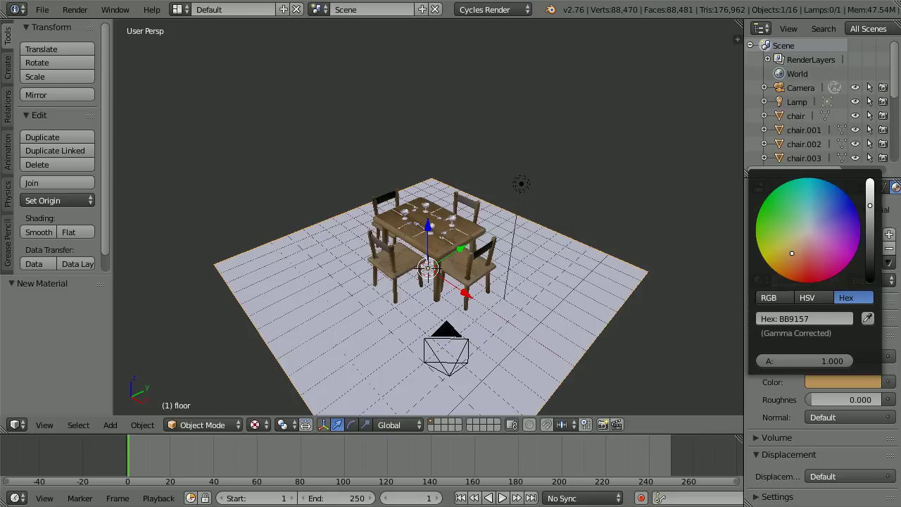
# Name the floor's material mud and switch the viewport shading to Material
pyautogui.click(788, 282)
pyautogui.write('mud')
pyautogui.press('Return')
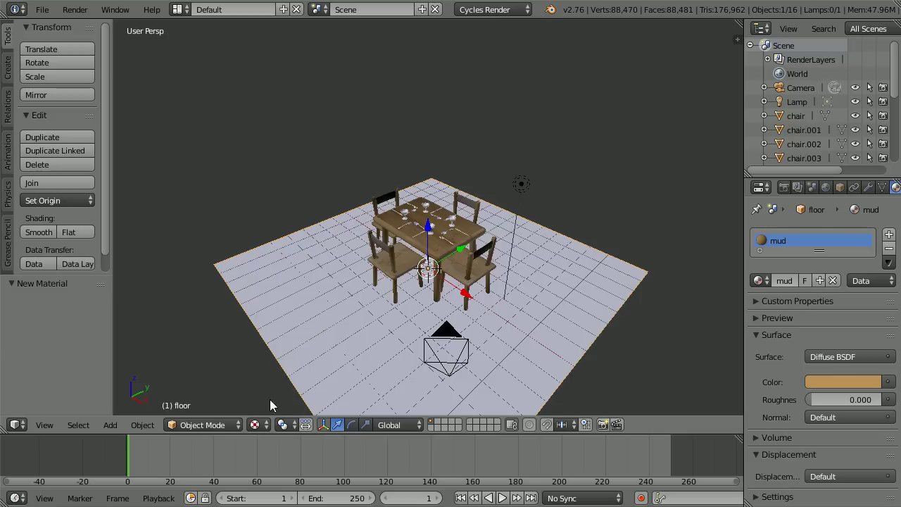
pyautogui.click(257, 425)
pyautogui.click(312, 345)
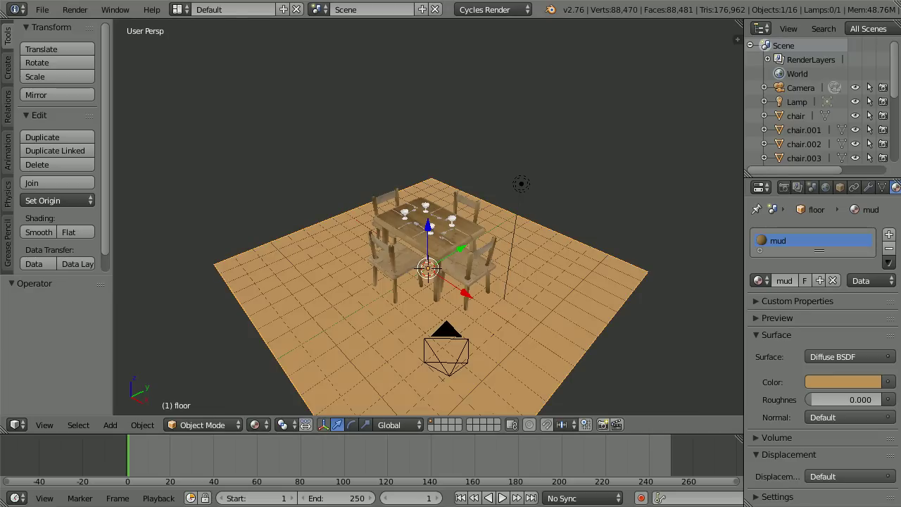
# Duplicate the floor in place, rotate the copy 90° about the X axis and apply its rotation
pyautogui.hotkey('shift', 'd')
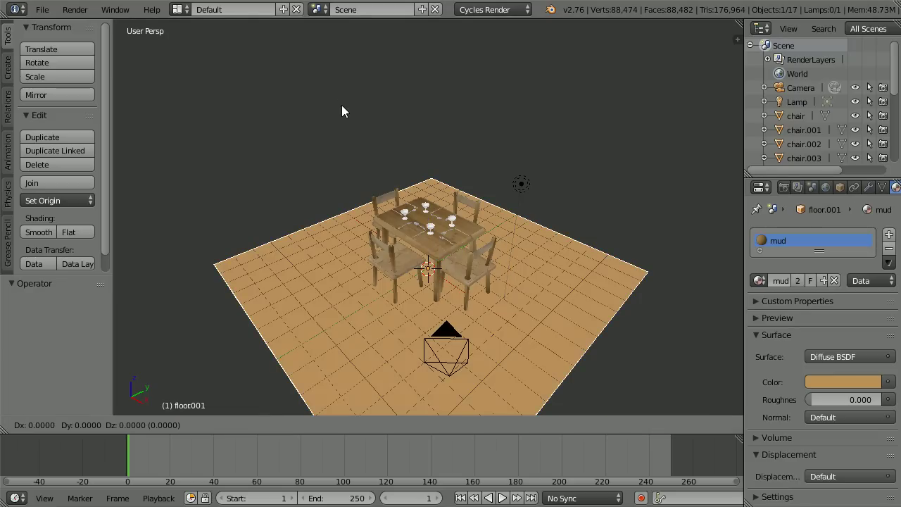
pyautogui.rightClick(342, 111)
pyautogui.press('r')
pyautogui.press('x')
pyautogui.write('9')
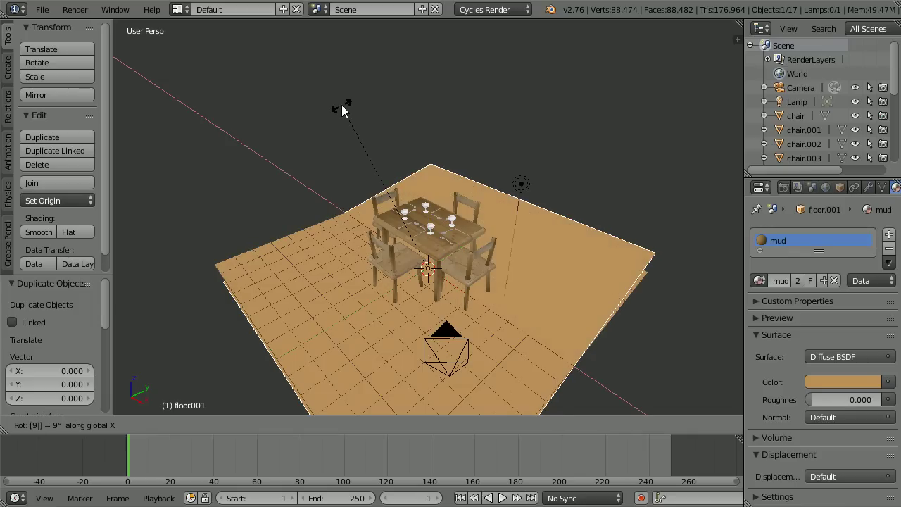
pyautogui.write('0')
pyautogui.press('Return')
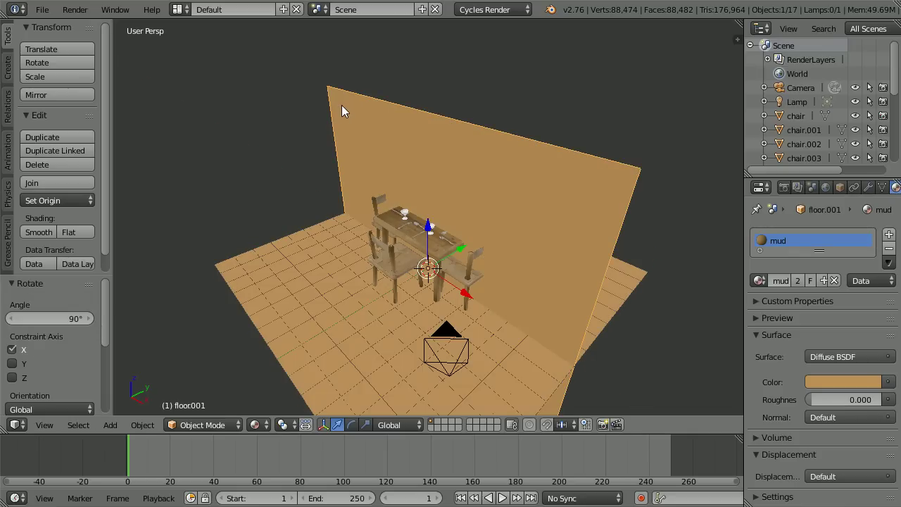
pyautogui.click(146, 424)
pyautogui.moveTo(161, 318)
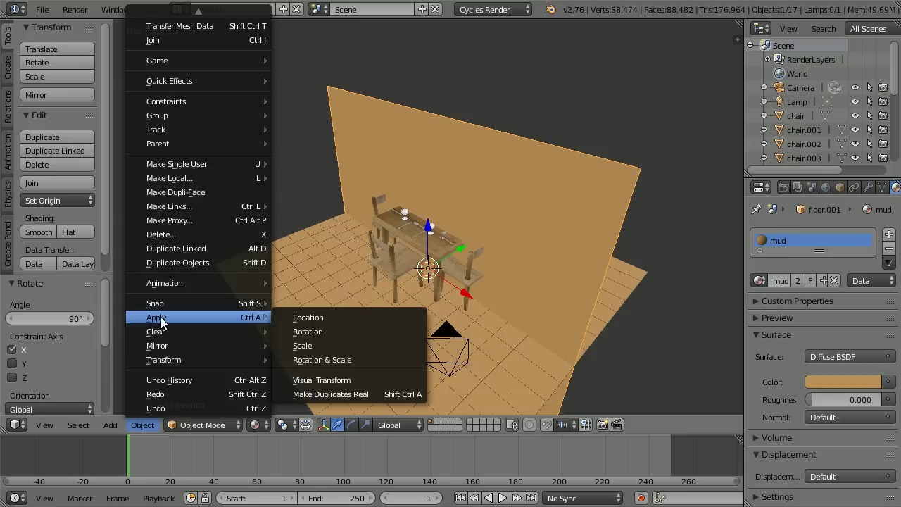
pyautogui.click(352, 331)
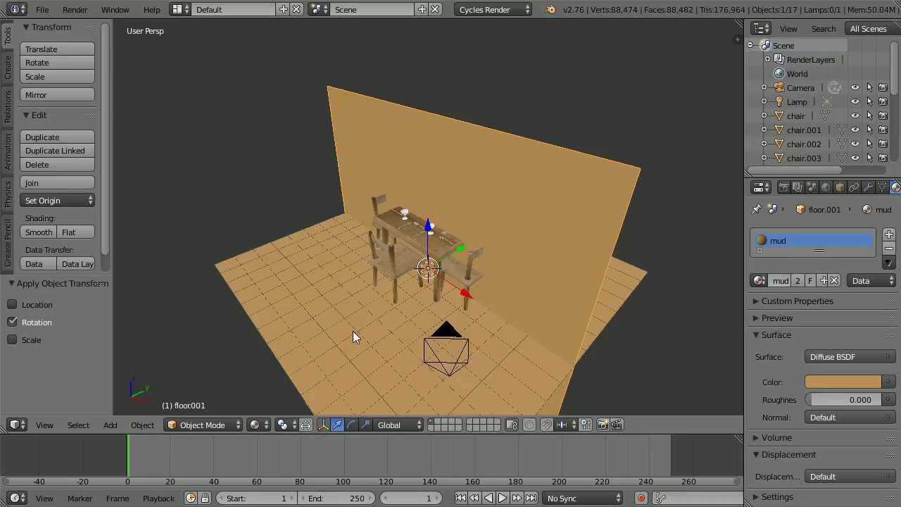
# Set the upright plane's location to Y 8 and Z 8 and rename it wall
pyautogui.click(840, 188)
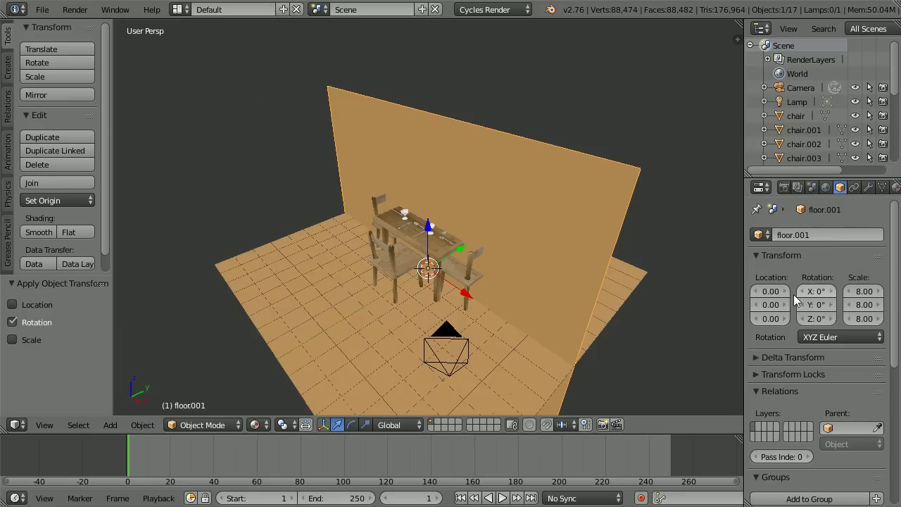
pyautogui.click(770, 306)
pyautogui.write('8')
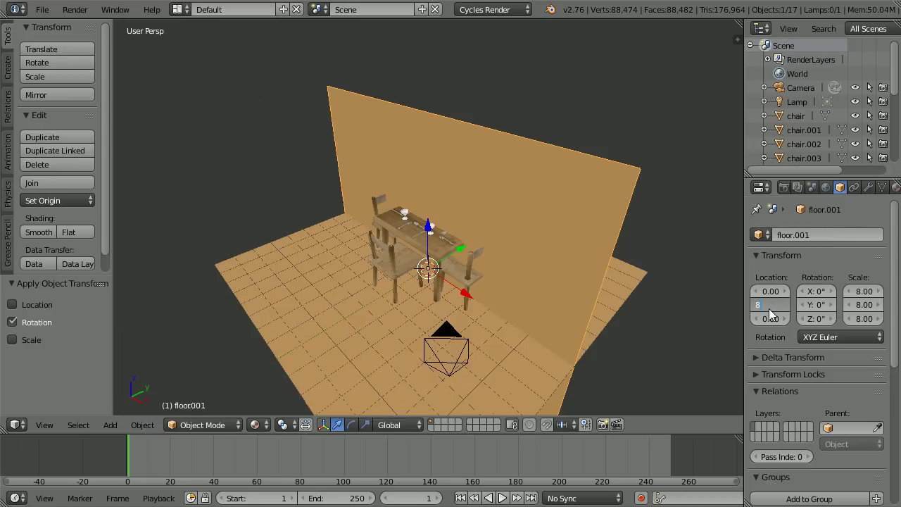
pyautogui.press('Tab')
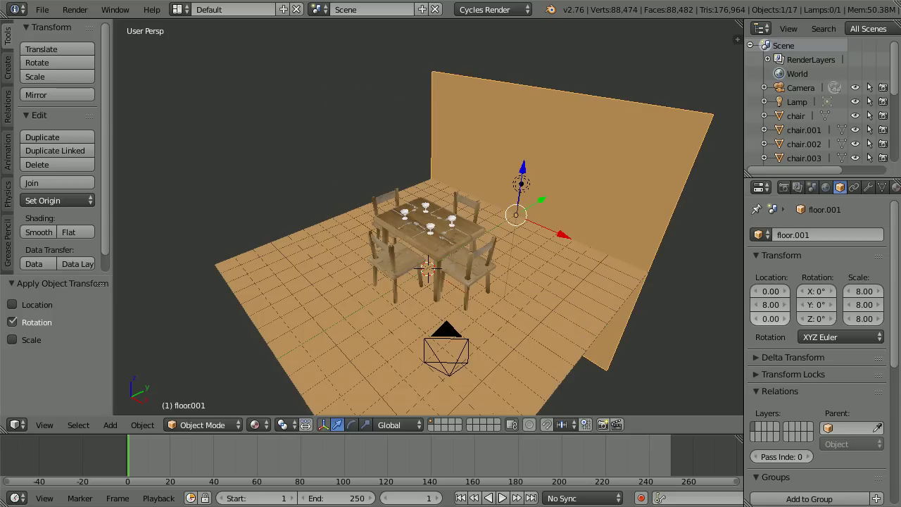
pyautogui.write('8')
pyautogui.press('Return')
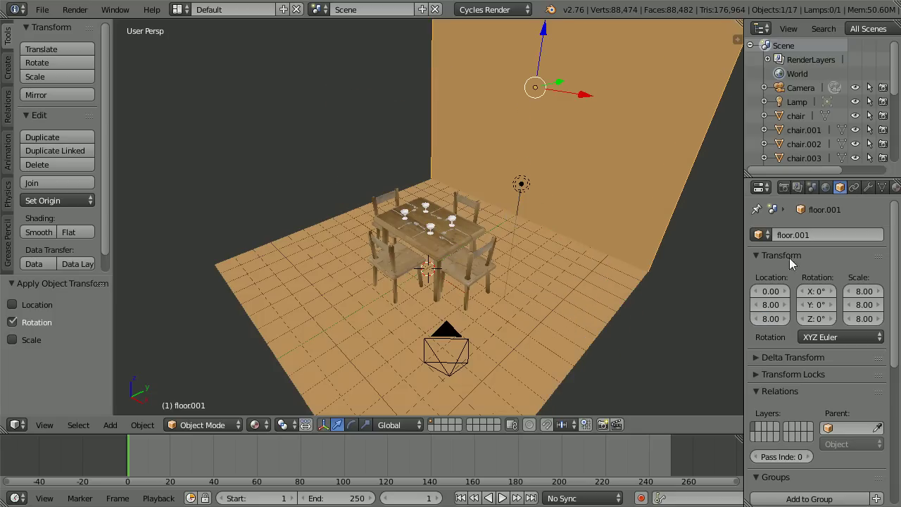
pyautogui.click(791, 239)
pyautogui.write('wall')
pyautogui.press('Return')
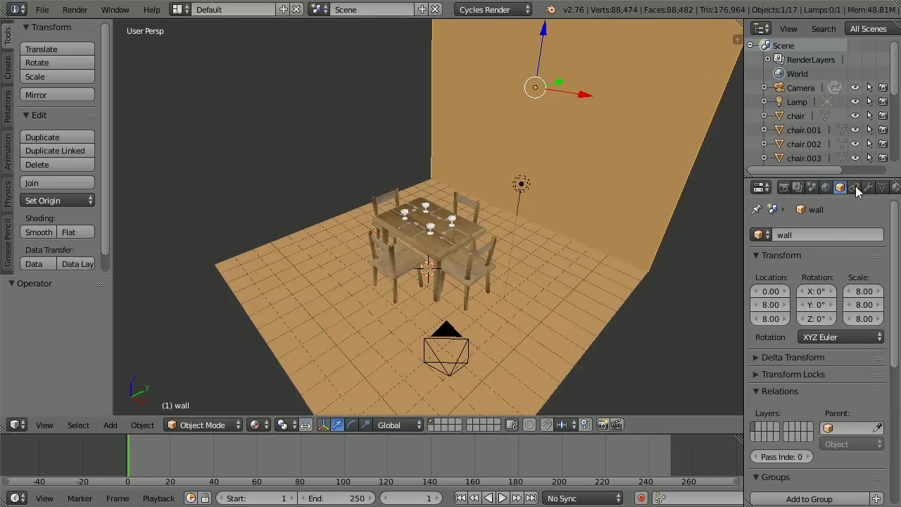
# Give the wall its own copy of the mud material, with colour hex F6F9A0 and the name yellow
pyautogui.click(895, 187)
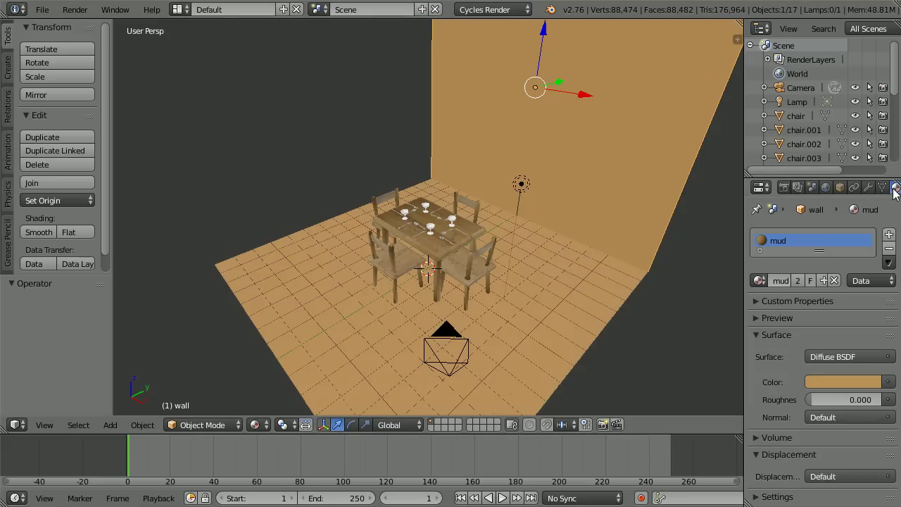
pyautogui.click(824, 281)
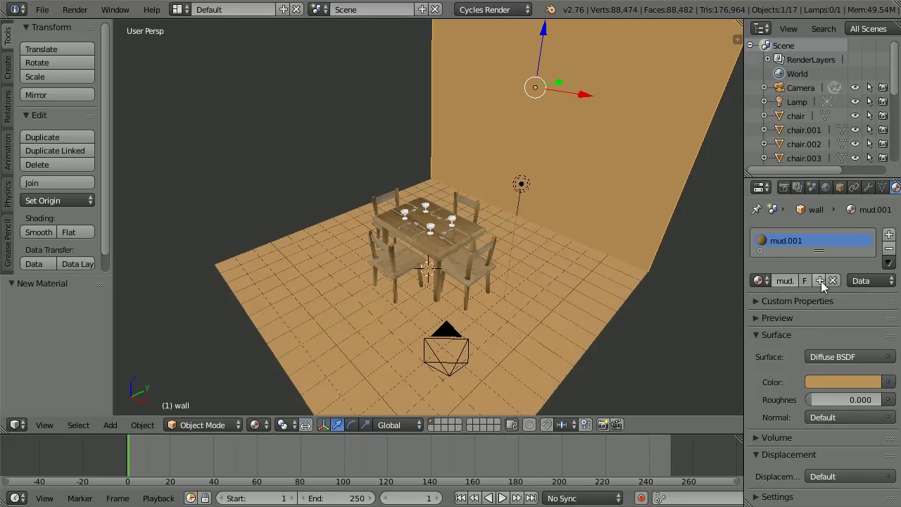
pyautogui.click(826, 382)
pyautogui.click(804, 319)
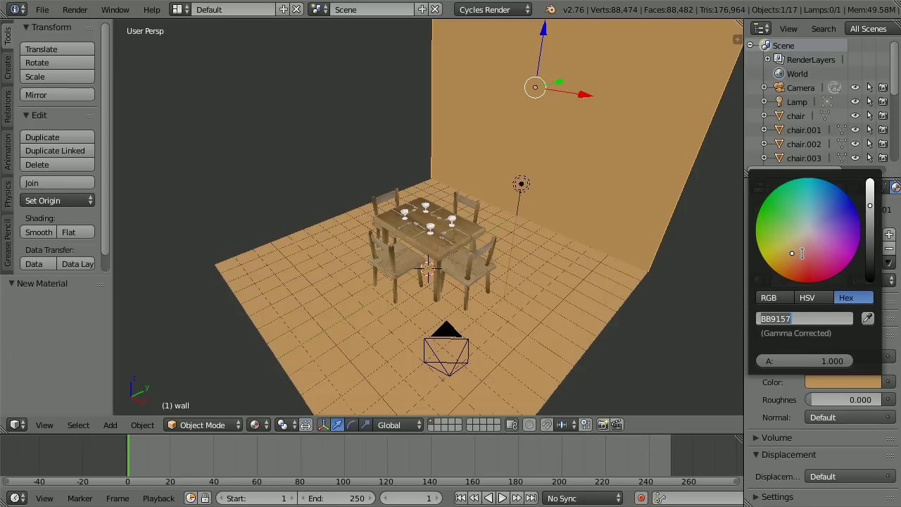
pyautogui.press('BackSpace')
pyautogui.write('f6f9a0')
pyautogui.press('Return')
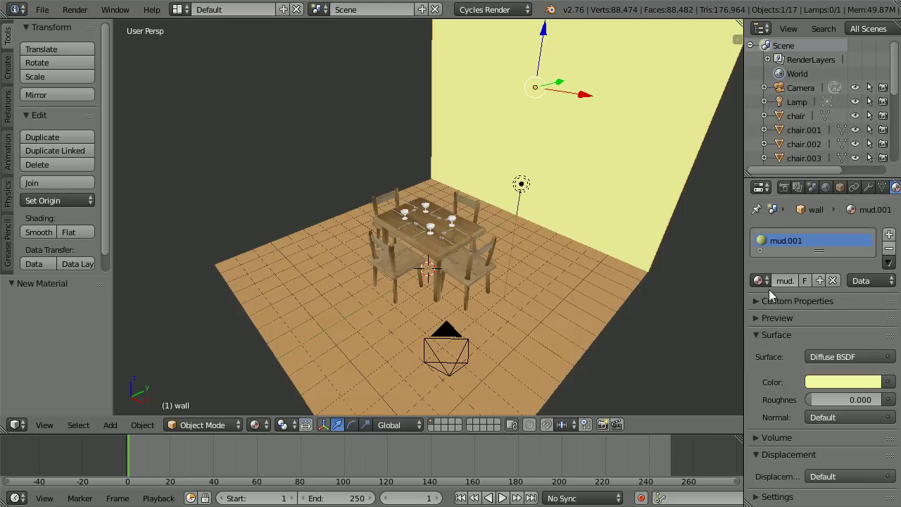
pyautogui.write('wall')
pyautogui.press('Return')
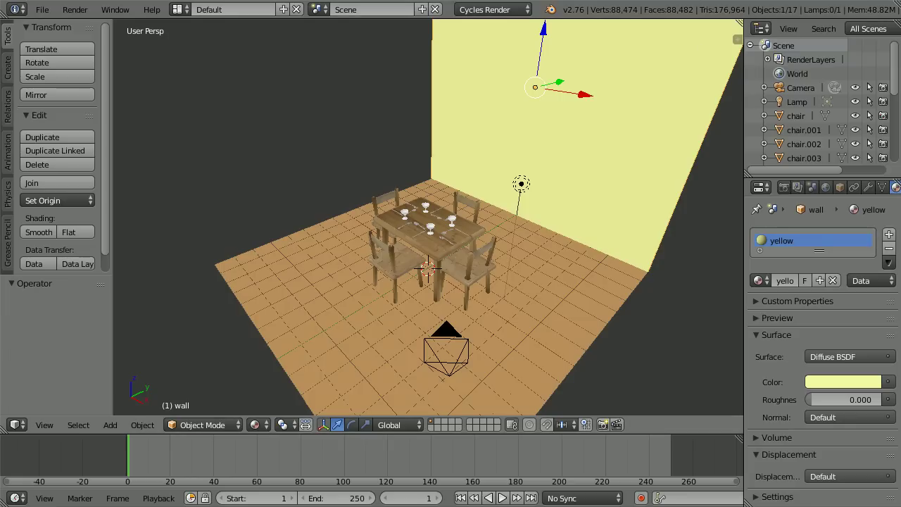
# Duplicate the wall in place and rotate the copy 90° about the Z axis
pyautogui.hotkey('shift', 'd')
pyautogui.rightClick(576, 32)
pyautogui.press('r')
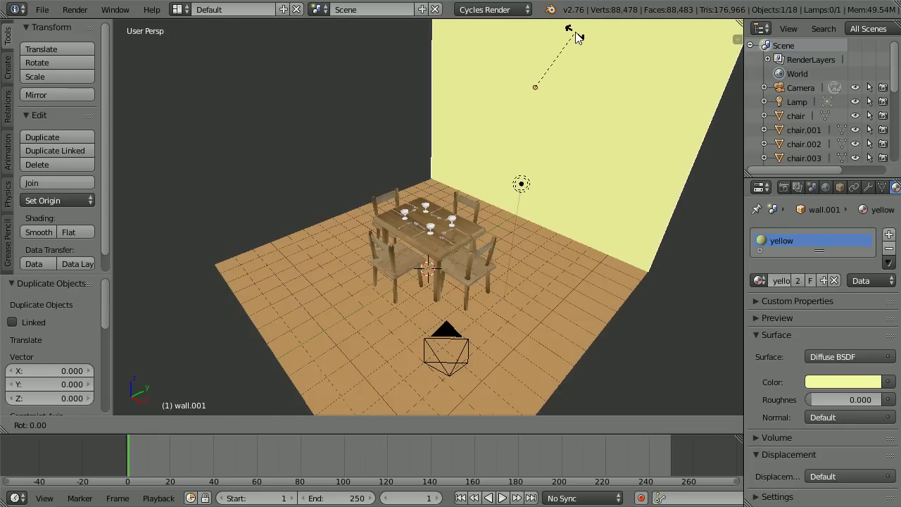
pyautogui.press('z')
pyautogui.write('90')
pyautogui.press('Return')
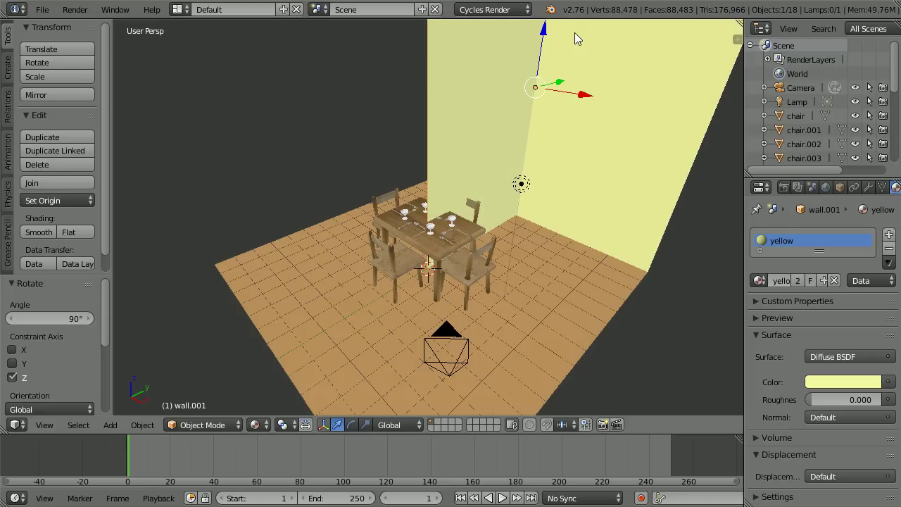
# Apply the second wall's rotation and set its X location to -8
pyautogui.click(838, 187)
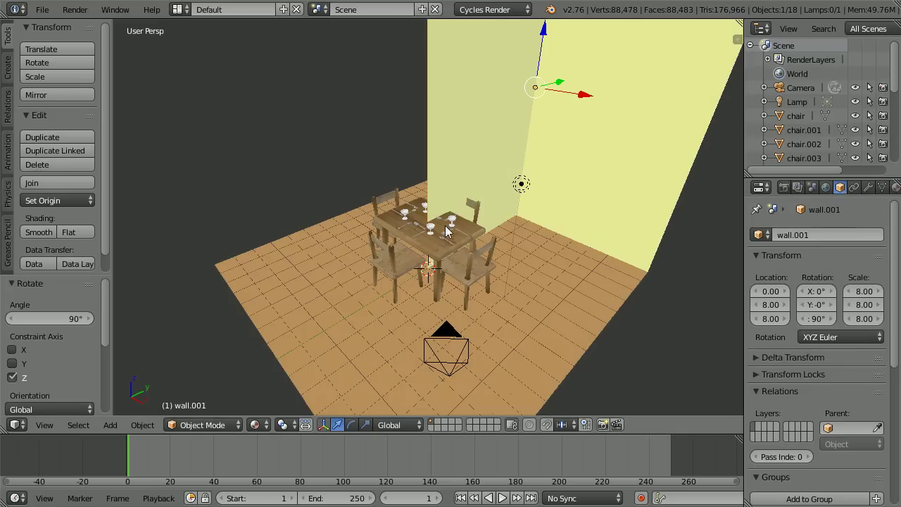
pyautogui.click(138, 425)
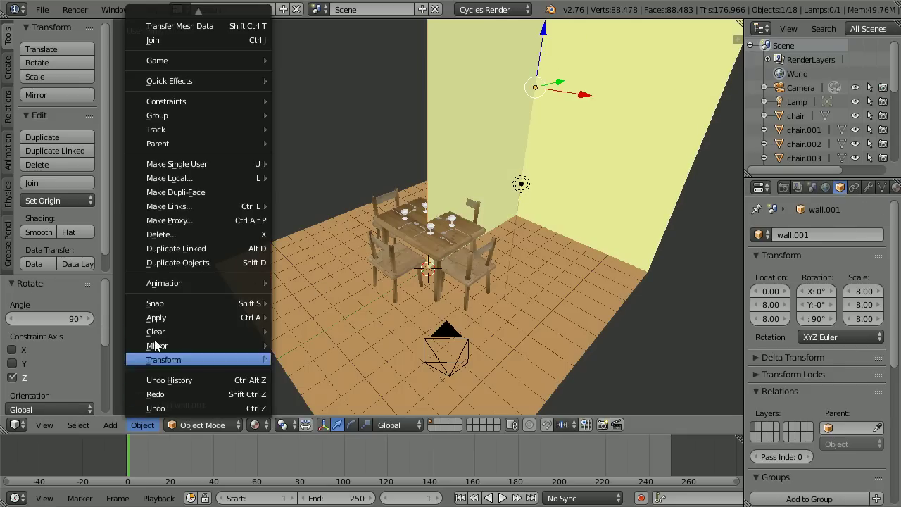
pyautogui.moveTo(160, 322)
pyautogui.click(326, 331)
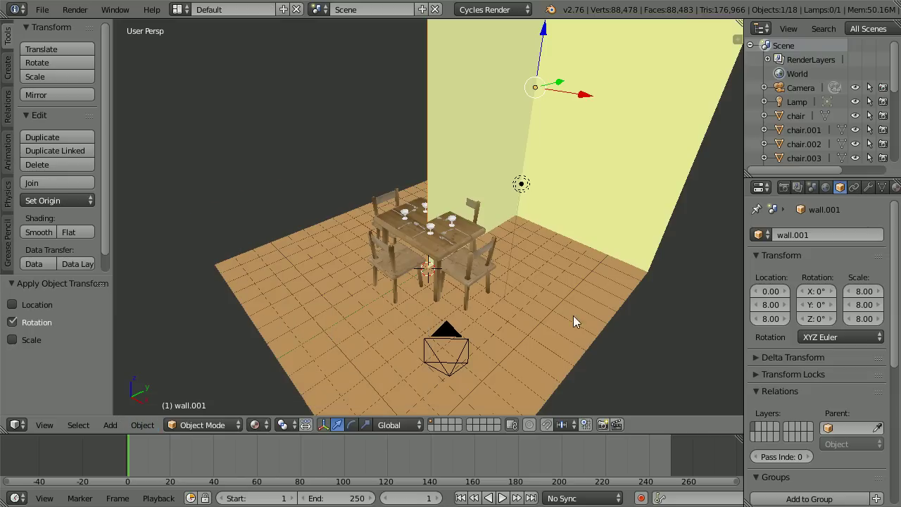
pyautogui.click(770, 291)
pyautogui.write('-8')
pyautogui.press('Return')
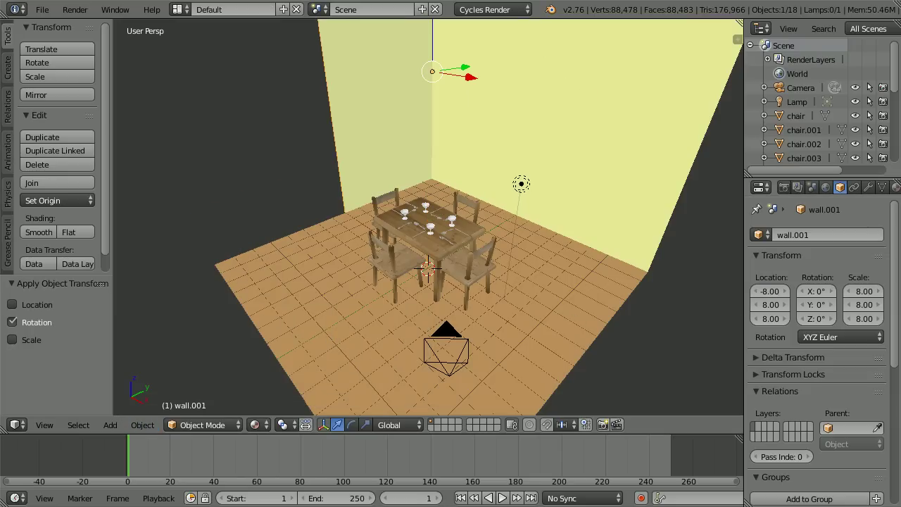
# Set the second wall's Y location to 0
pyautogui.click(771, 305)
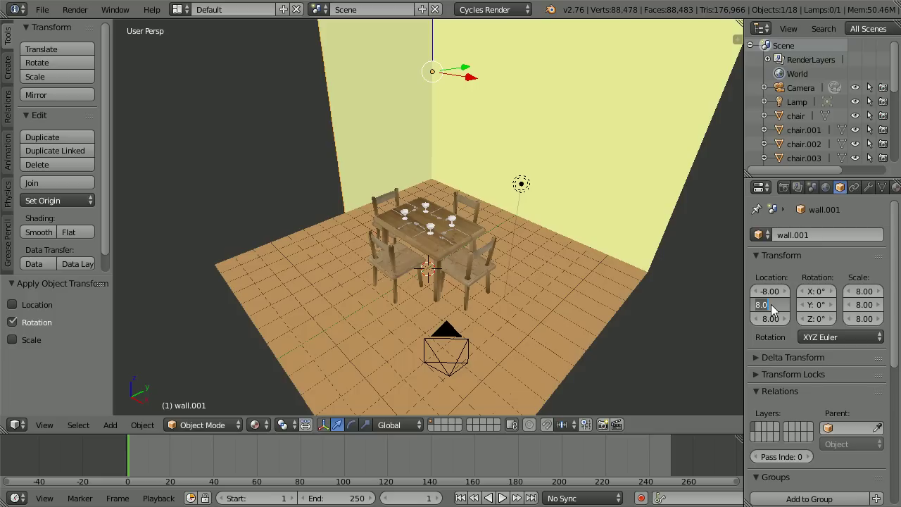
pyautogui.write('0')
pyautogui.press('Return')
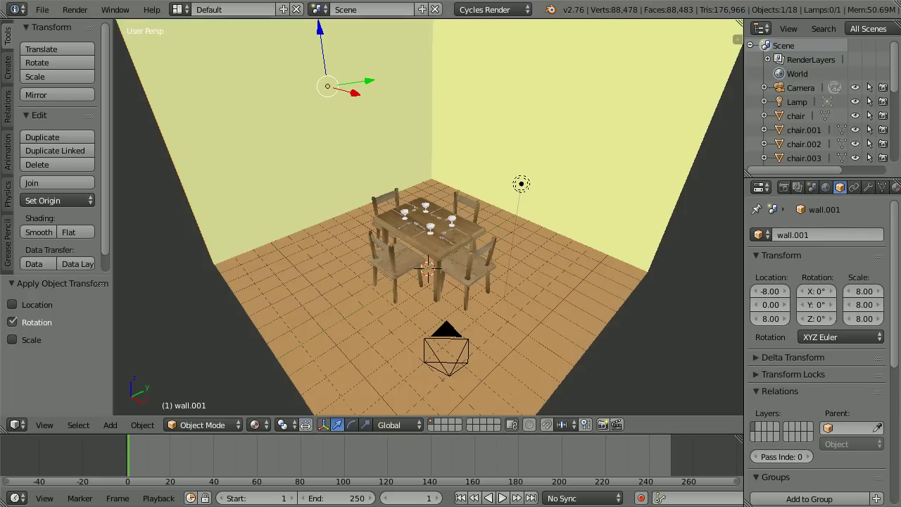
# Duplicate the first wall in place and set the copy's Y location to -8
pyautogui.rightClick(552, 117)
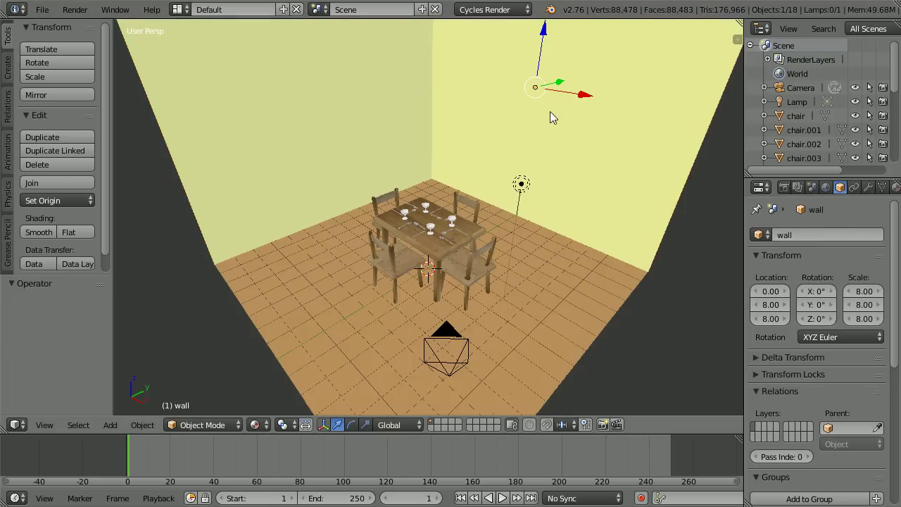
pyautogui.hotkey('shift', 'd')
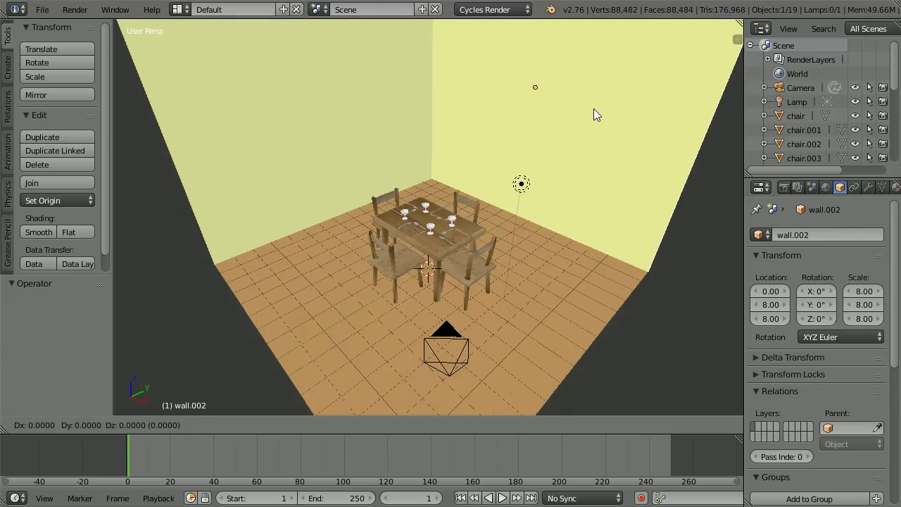
pyautogui.press('Escape')
pyautogui.click(770, 304)
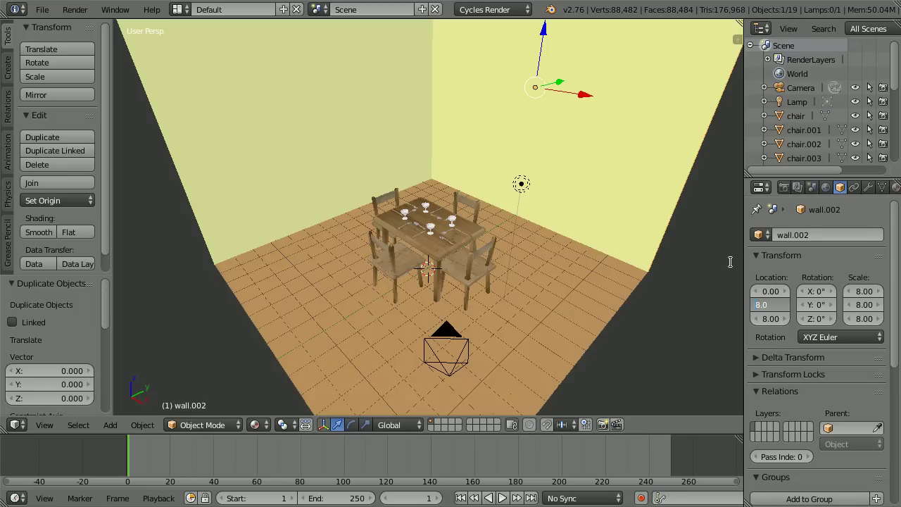
pyautogui.write('-8')
pyautogui.press('Return')
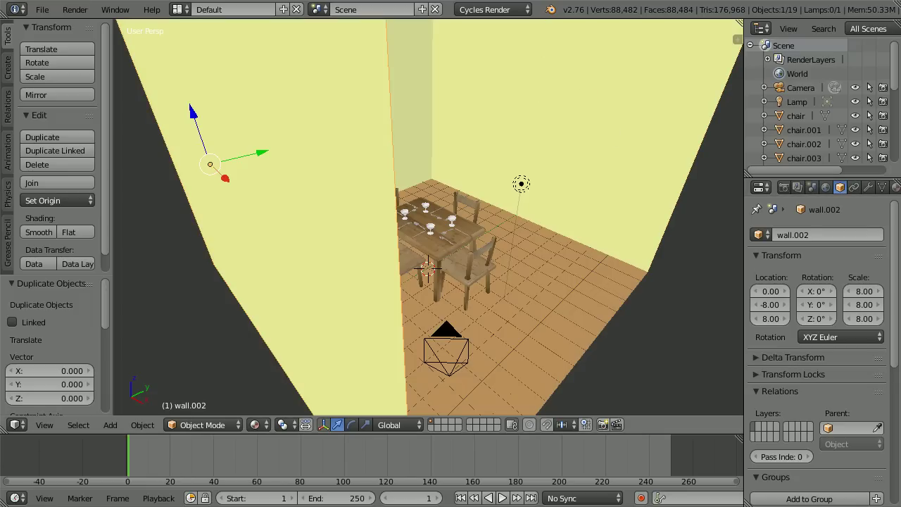
# Scale the new wall copy by 0.5 and rename it sideLight
pyautogui.write('s.5')
pyautogui.press('Return')
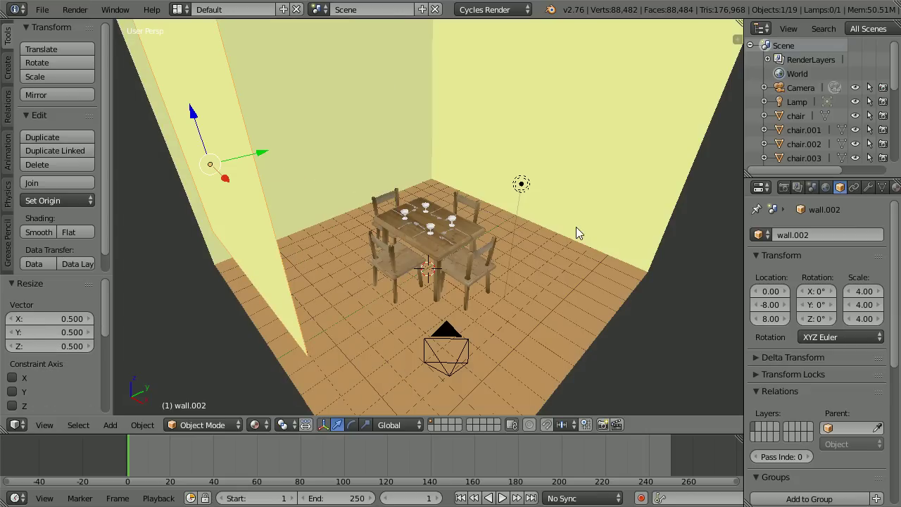
pyautogui.click(802, 235)
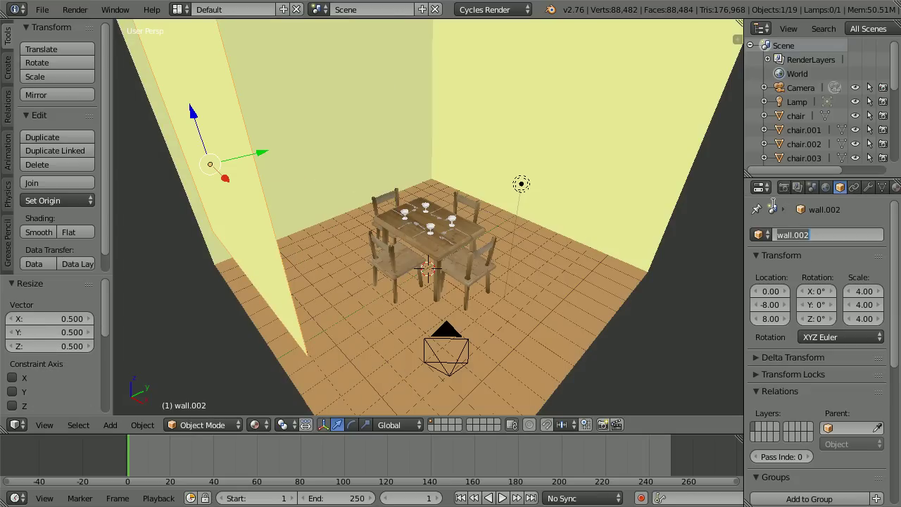
pyautogui.write('sideLight')
pyautogui.press('Return')
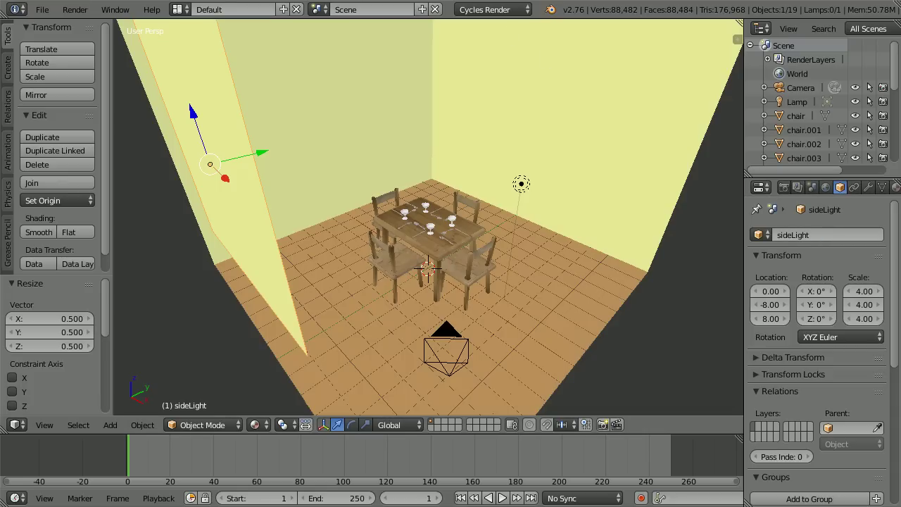
# Give the sideLight plane its own copy of the yellow material and name it light
pyautogui.click(895, 187)
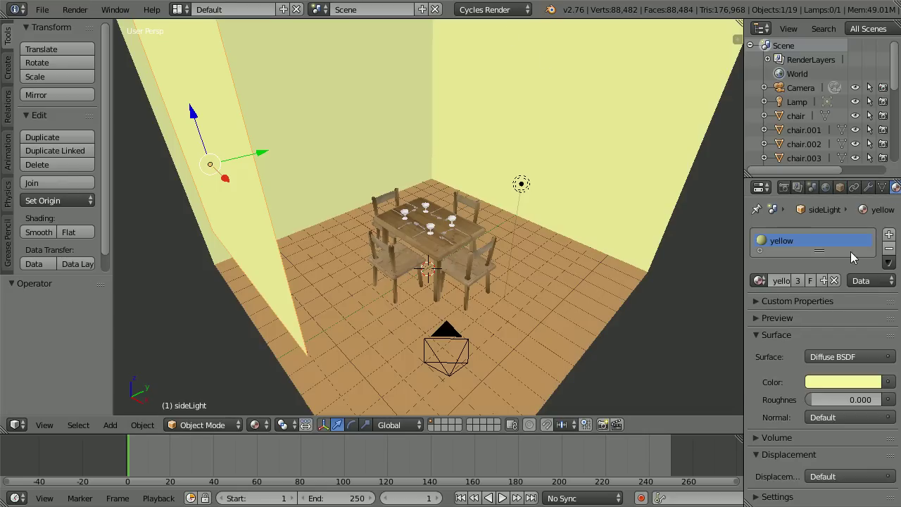
pyautogui.click(823, 283)
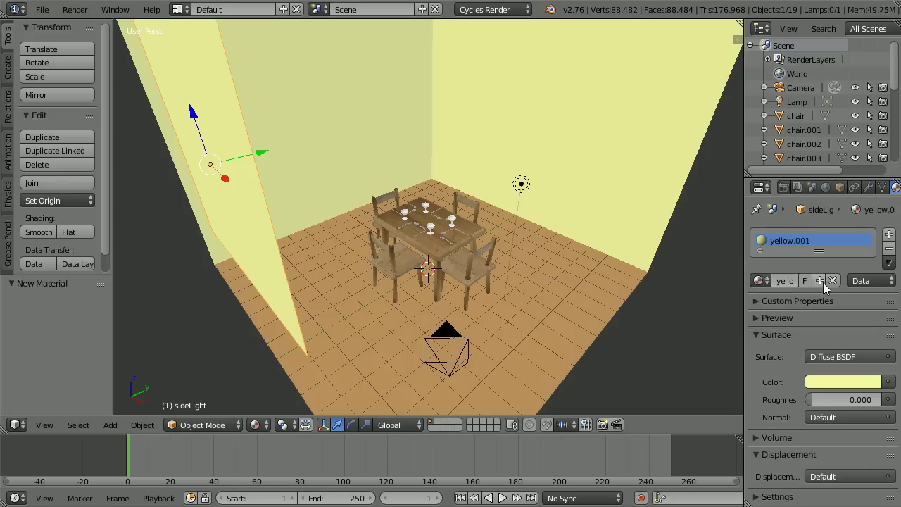
pyautogui.click(784, 281)
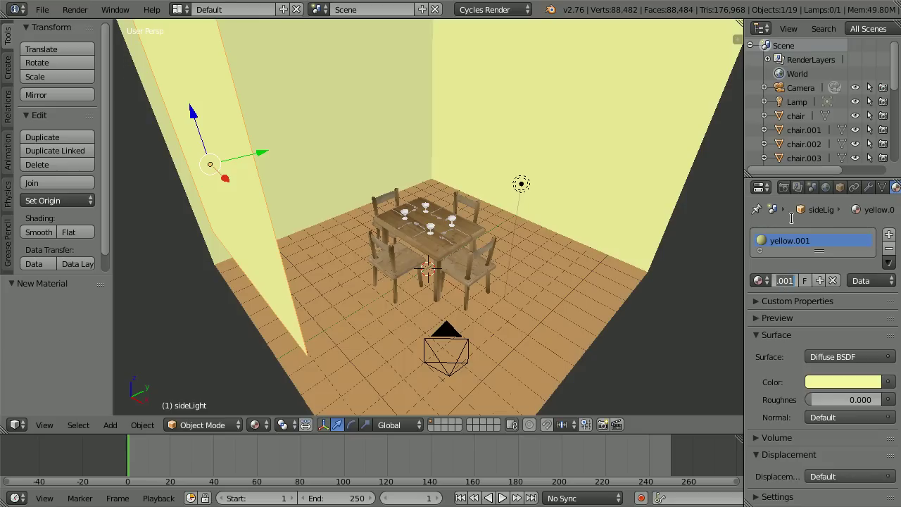
pyautogui.write('light')
pyautogui.press('Return')
# Change the light material's surface shader to Emission with colour hex FFFFFF
pyautogui.click(825, 357)
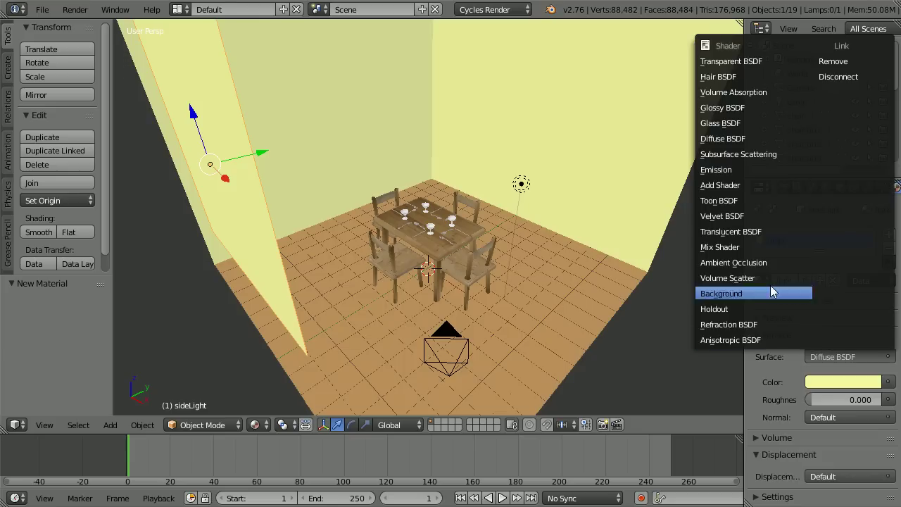
pyautogui.click(751, 169)
pyautogui.click(831, 382)
pyautogui.click(793, 319)
pyautogui.write('ffffff')
pyautogui.press('Return')
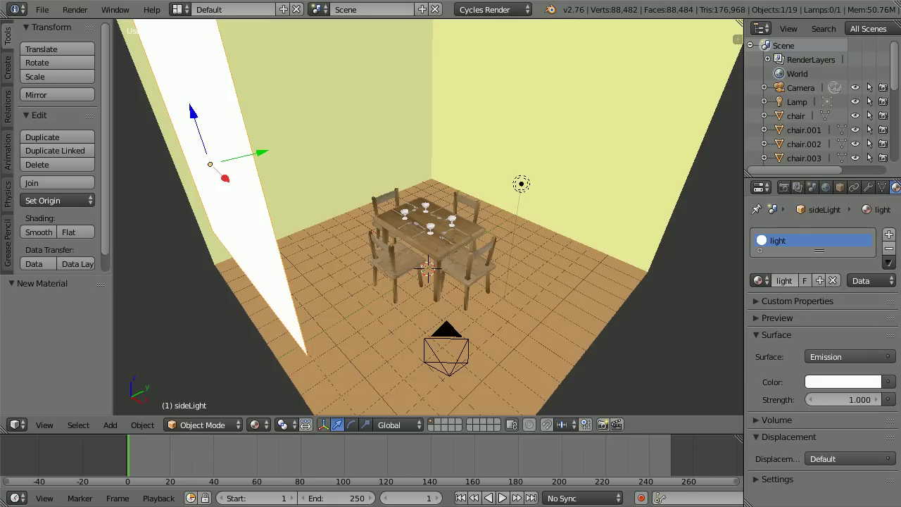
# Duplicate the floor in place and assign the existing light material to the copy
pyautogui.scroll(-3, 433, 203)
pyautogui.scroll(1, 432, 202)
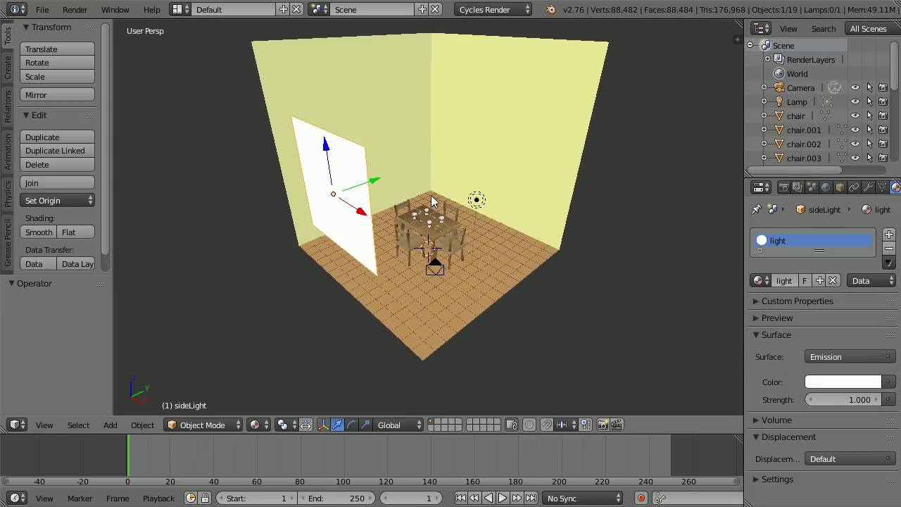
pyautogui.scroll(-2, 433, 202)
pyautogui.moveTo(459, 278); pyautogui.dragTo(459, 245, button='middle')
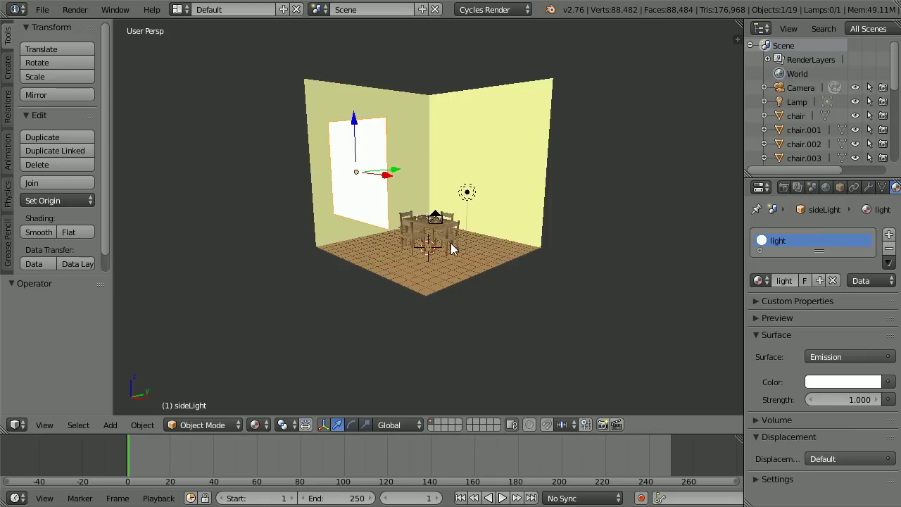
pyautogui.keyDown('shift'); pyautogui.scroll(2, 451, 243); pyautogui.keyUp('shift')
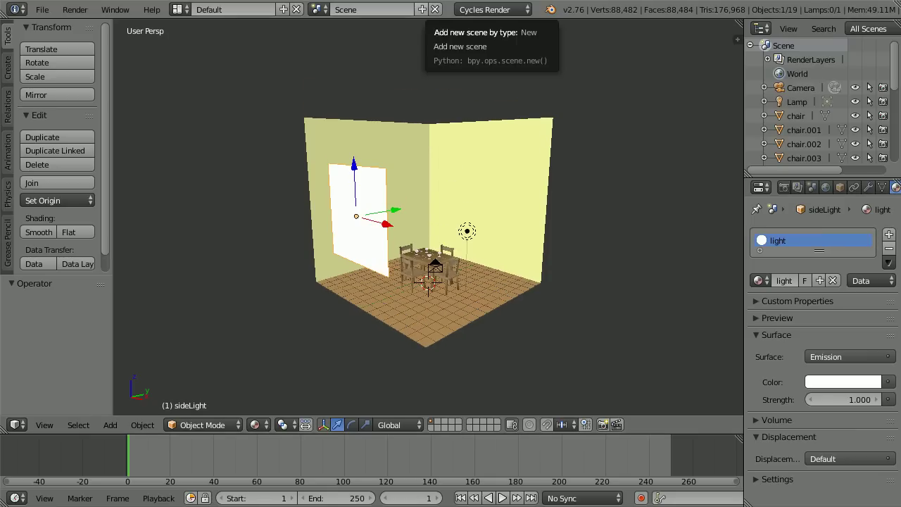
pyautogui.rightClick(444, 310)
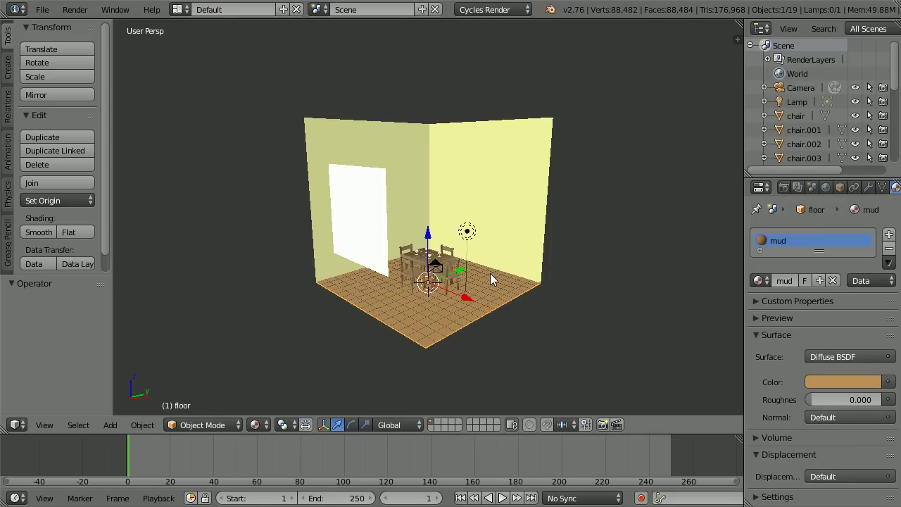
pyautogui.hotkey('shift', 'd')
pyautogui.rightClick(490, 275)
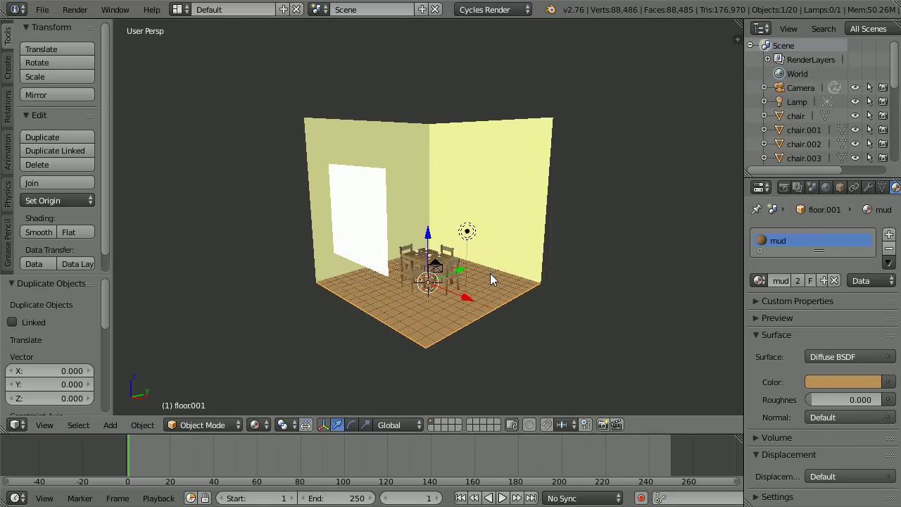
pyautogui.click(759, 280)
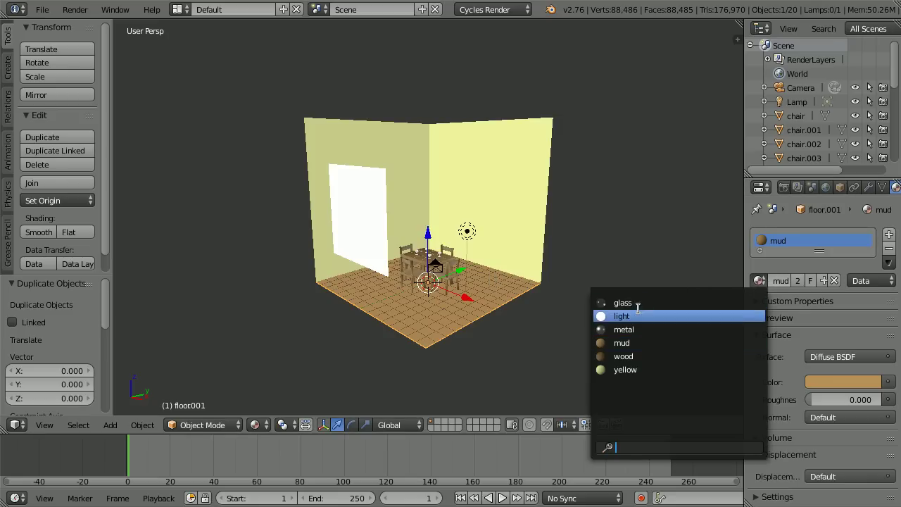
pyautogui.click(681, 319)
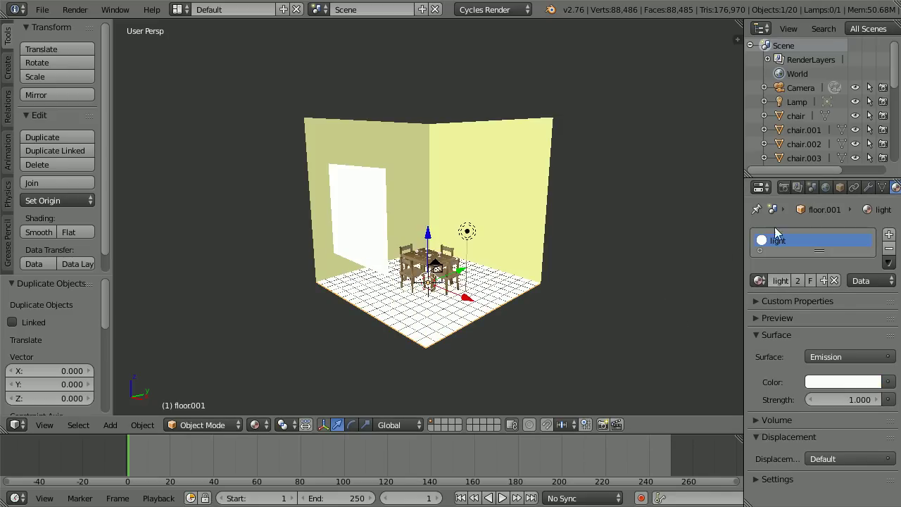
# Set the floor copy's Z location to 16 and scale it by 0.5
pyautogui.click(840, 187)
pyautogui.click(766, 321)
pyautogui.write('16')
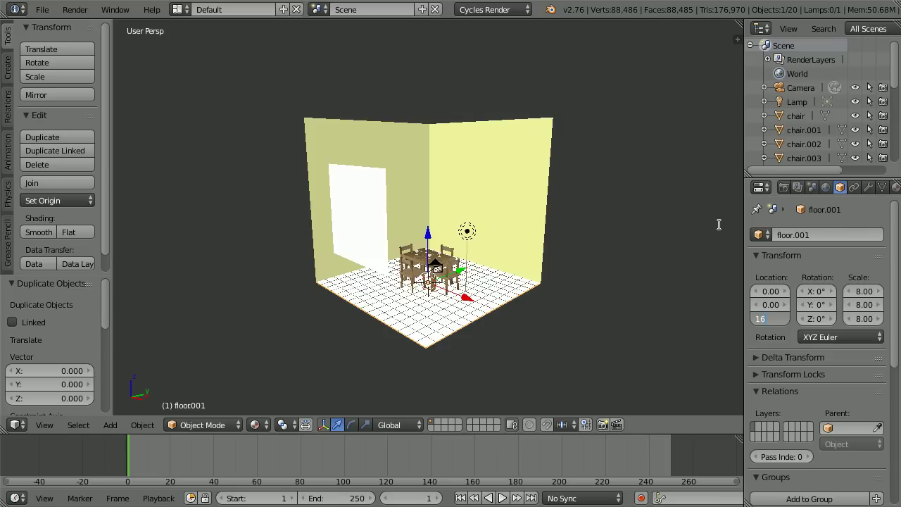
pyautogui.press('Return')
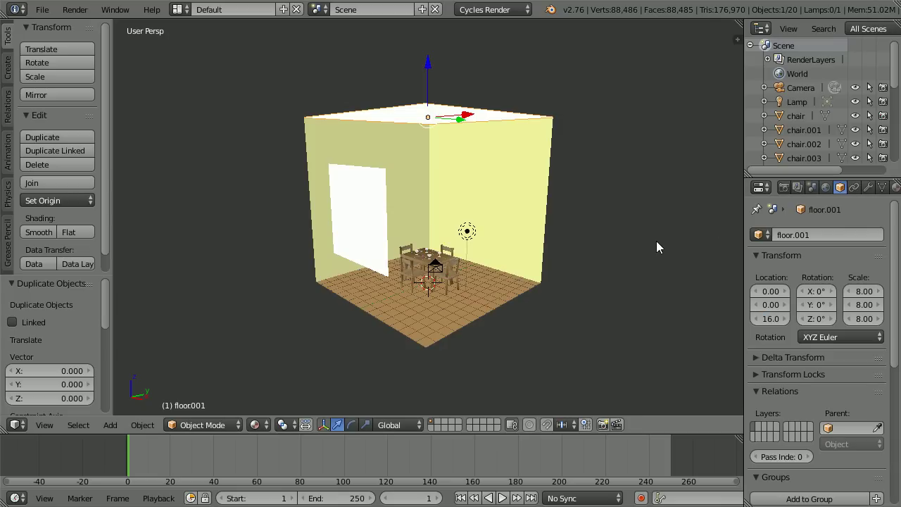
pyautogui.write('s.5')
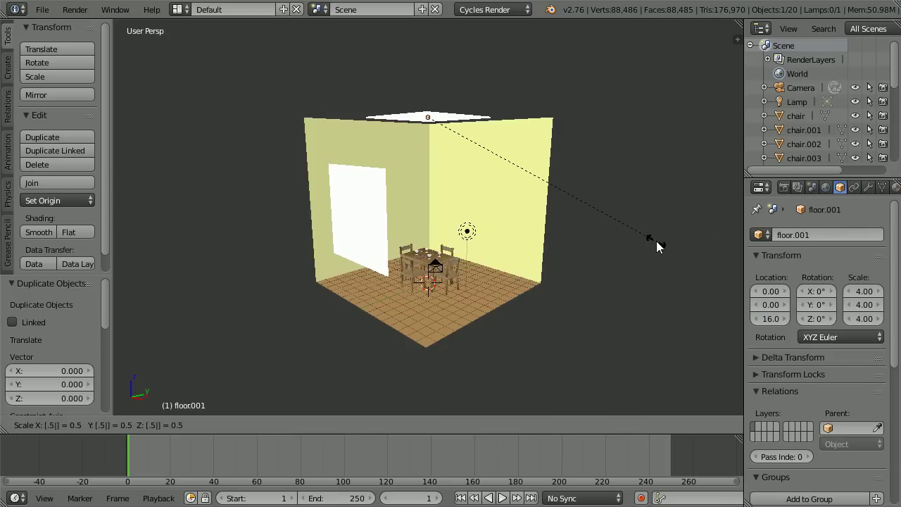
pyautogui.press('Return')
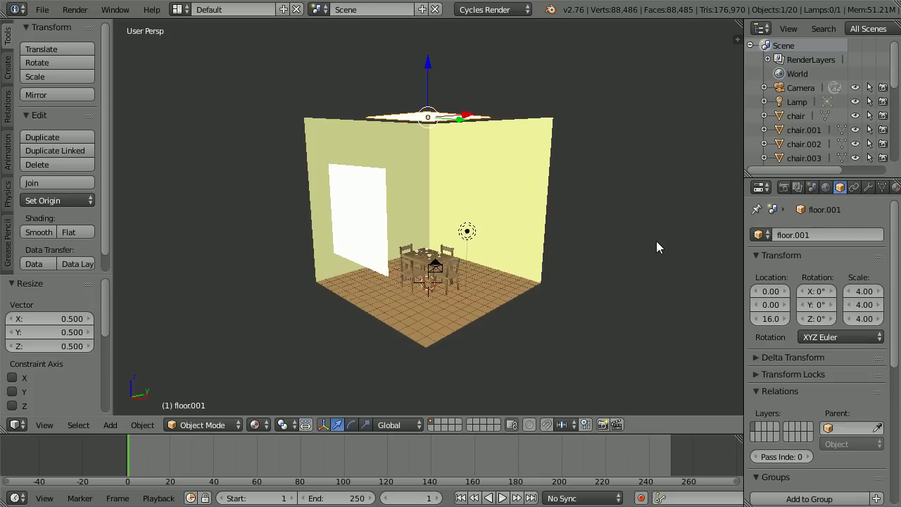
# Rename the raised floor copy topLight
pyautogui.click(788, 234)
pyautogui.write('t')
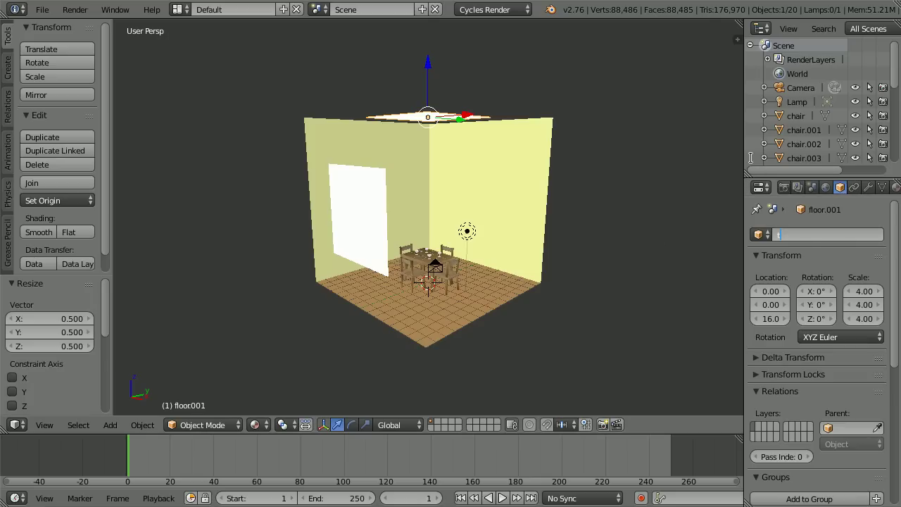
pyautogui.write('opLight')
pyautogui.press('Return')
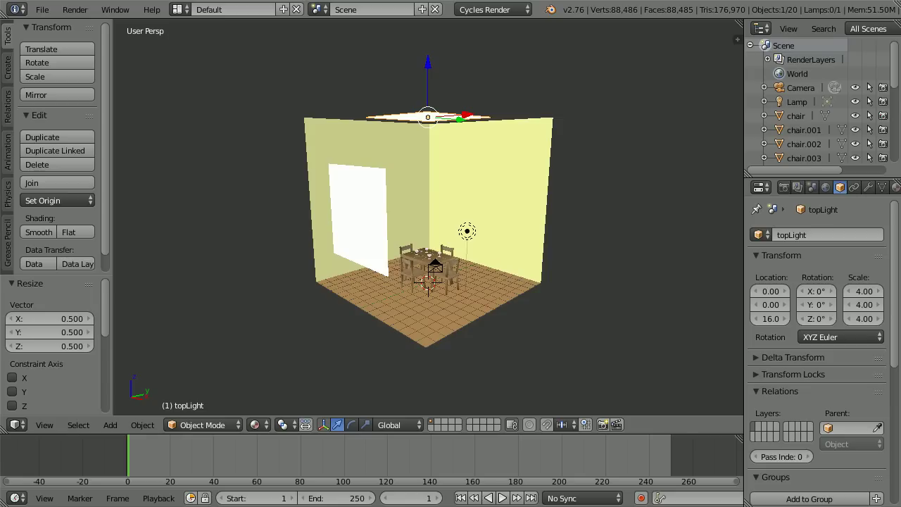
# Switch to the camera view and move the camera back along its local Z axis to about X 9.10, Y -8.01, Z 6.44
pyautogui.click(51, 425)
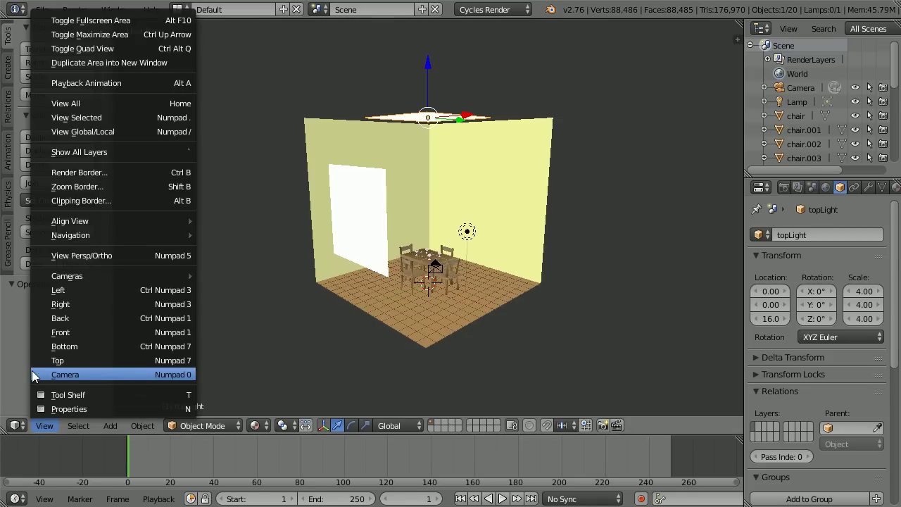
pyautogui.click(122, 375)
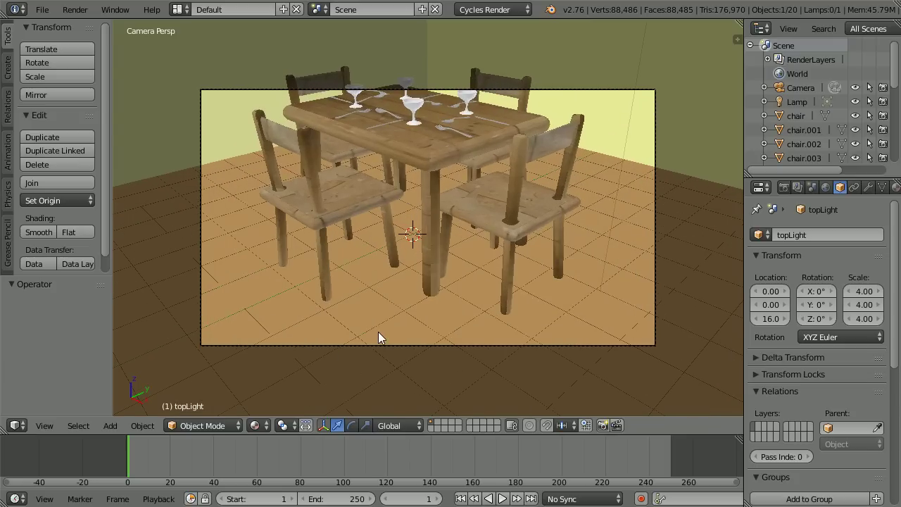
pyautogui.click(801, 88)
pyautogui.press('g')
pyautogui.press('z')
pyautogui.press('z')
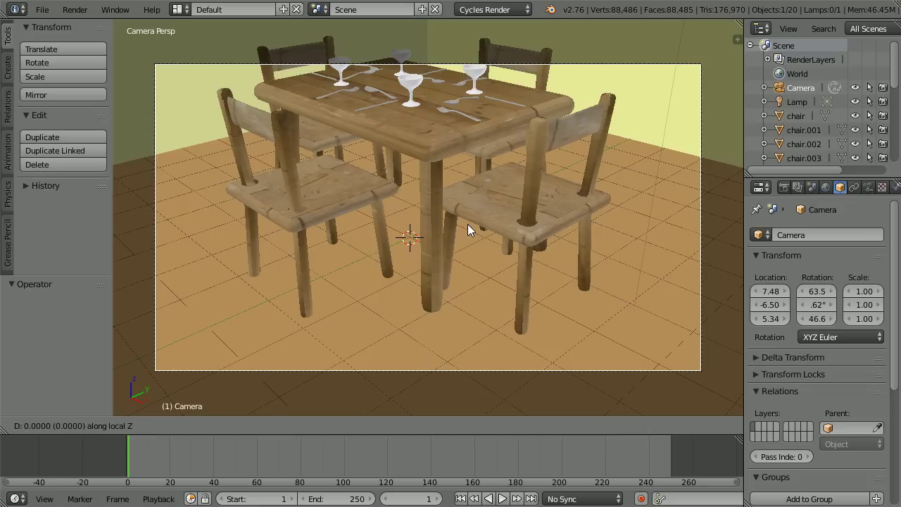
pyautogui.click(482, 302)
# Move the camera up about 0.86 along its local Y axis to frame the whole table and chairs
pyautogui.press('g')
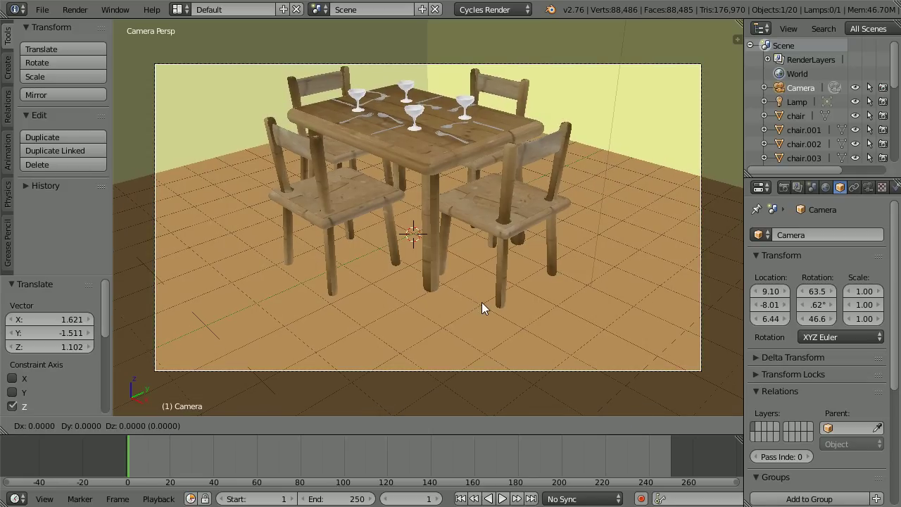
pyautogui.press('y')
pyautogui.press('y')
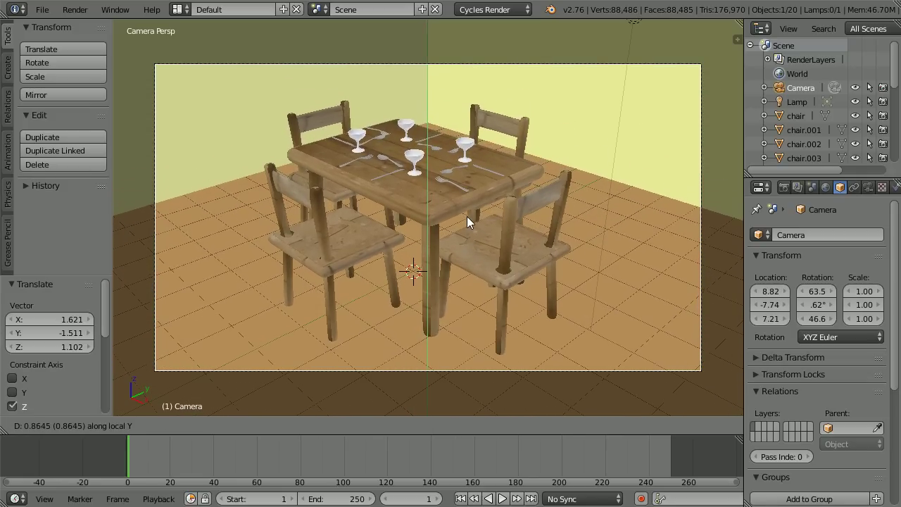
pyautogui.click(467, 217)
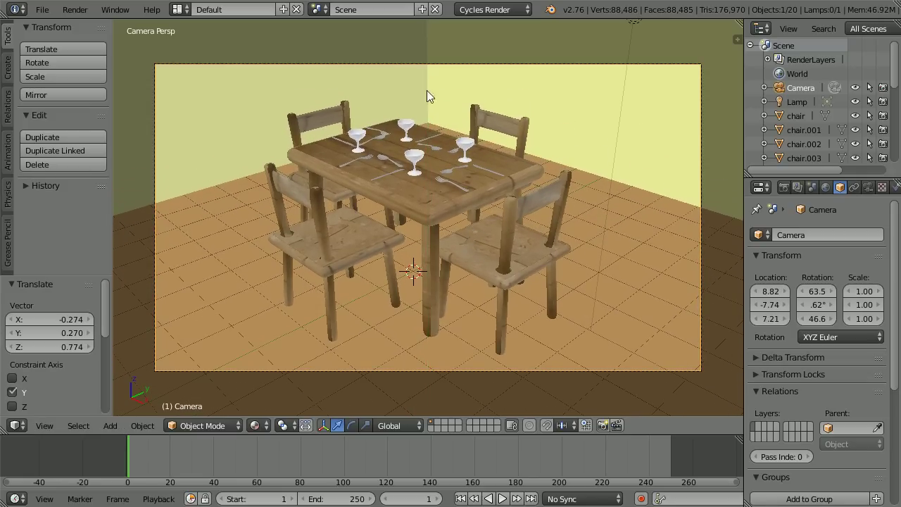
# Set the Cycles render device to GPU Compute
pyautogui.click(784, 187)
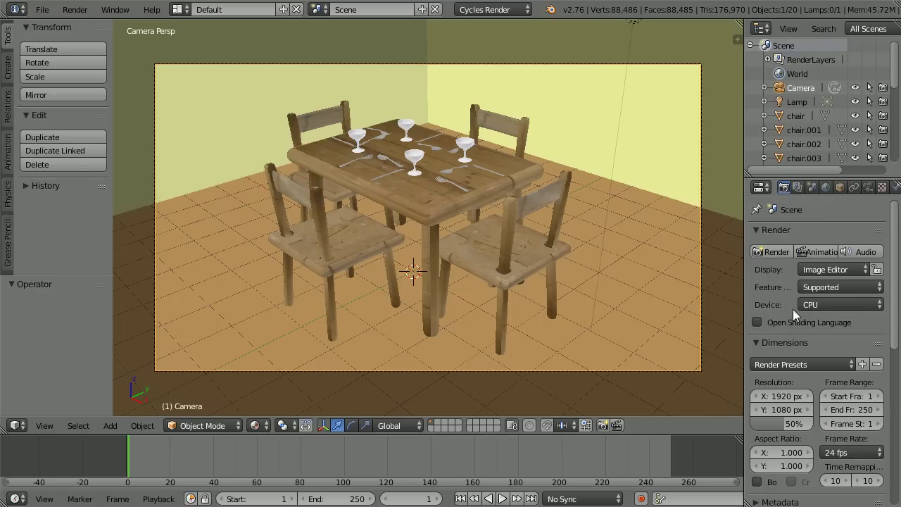
pyautogui.click(827, 306)
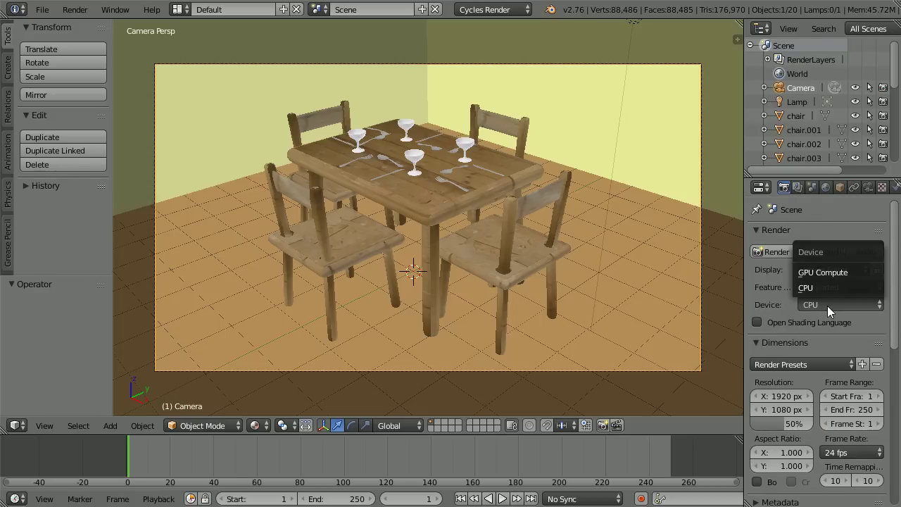
pyautogui.click(841, 273)
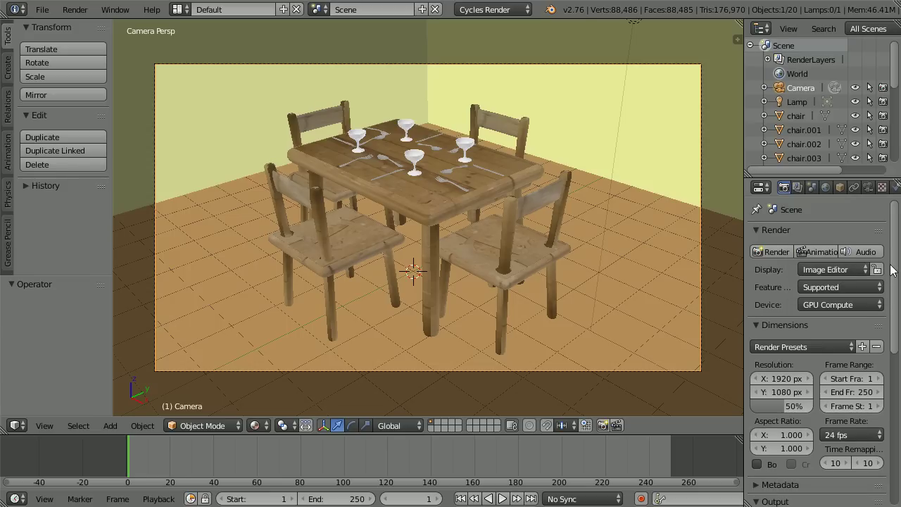
# Set the number of render samples to 1000 in the sampling settings
pyautogui.scroll(-9, 886, 454)
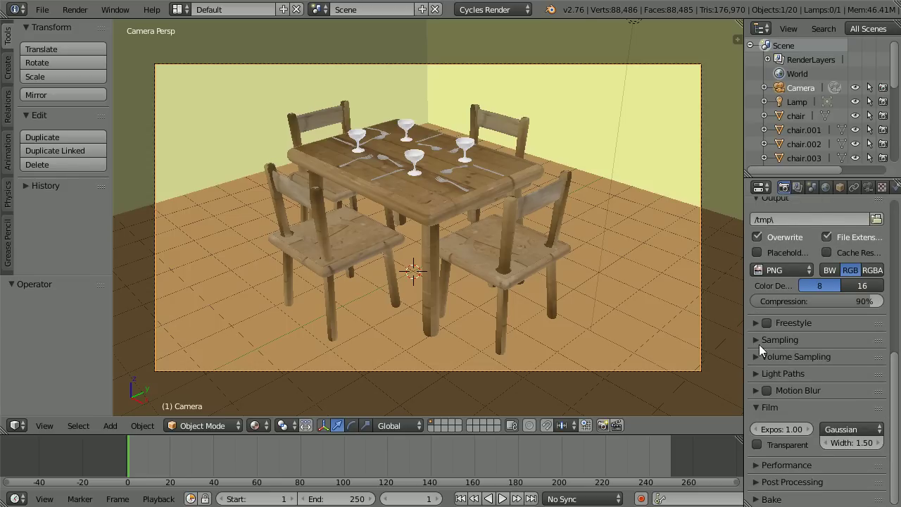
pyautogui.click(758, 341)
pyautogui.click(839, 412)
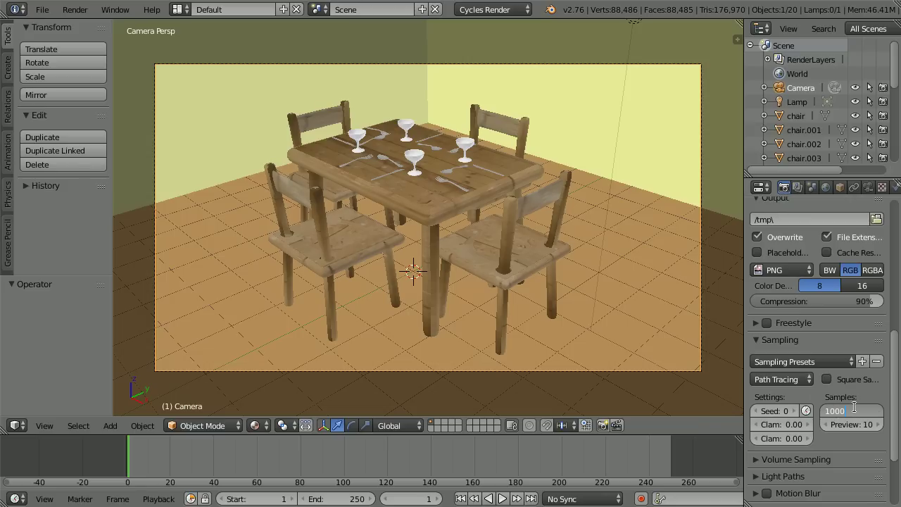
pyautogui.press('Return')
# Render the dining scene as a still from the camera and start saving the result as an image
pyautogui.moveTo(895, 395); pyautogui.dragTo(898, 236)
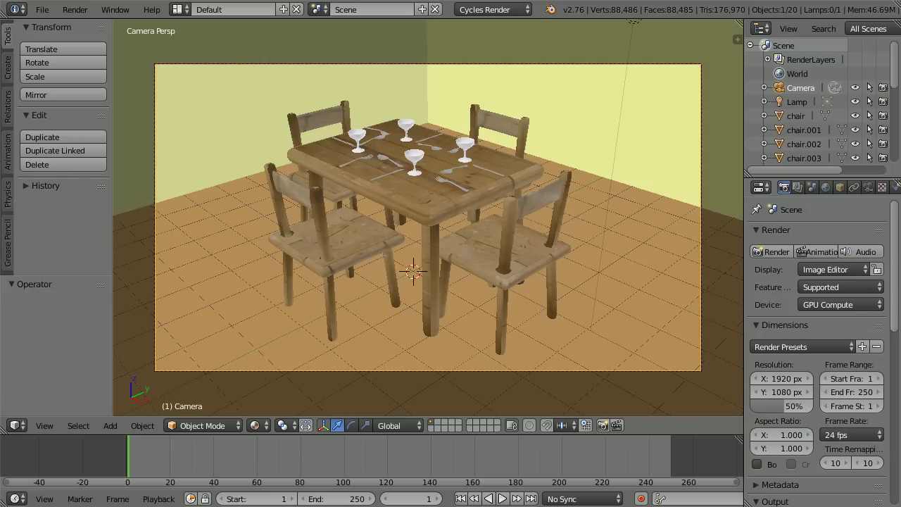
pyautogui.click(778, 251)
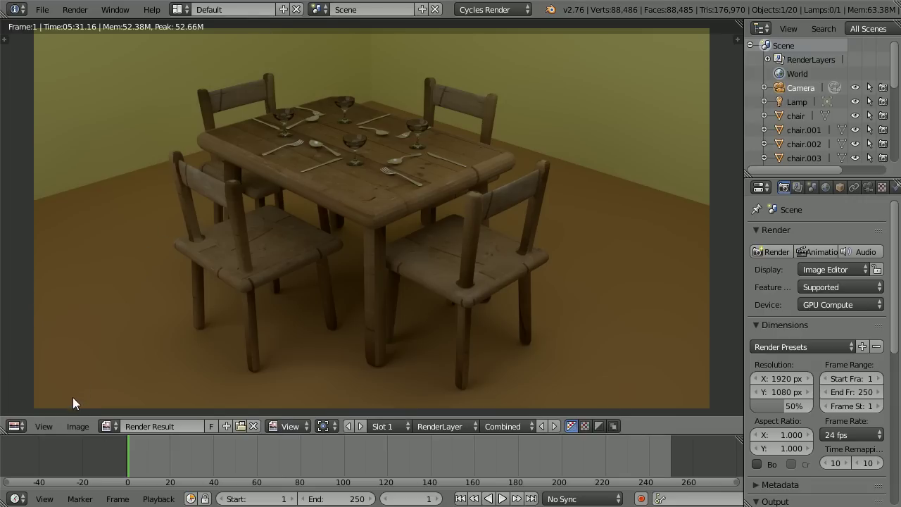
pyautogui.click(73, 425)
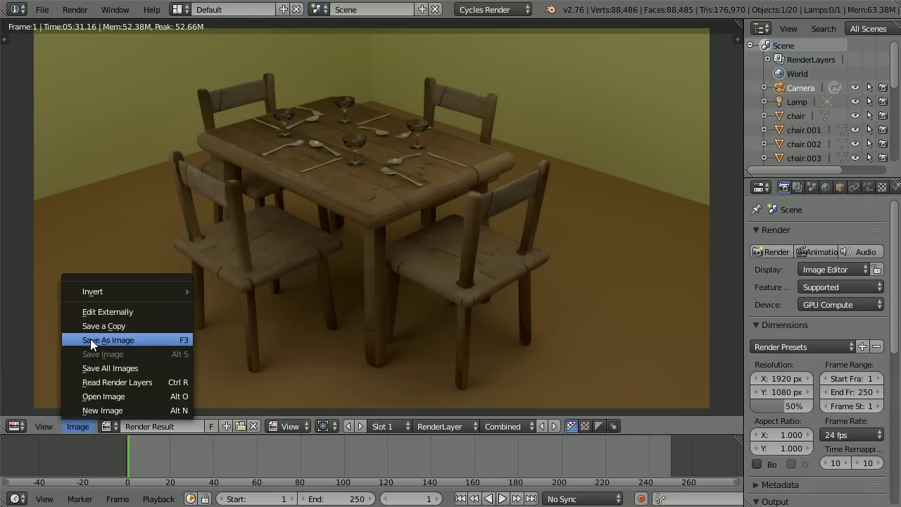